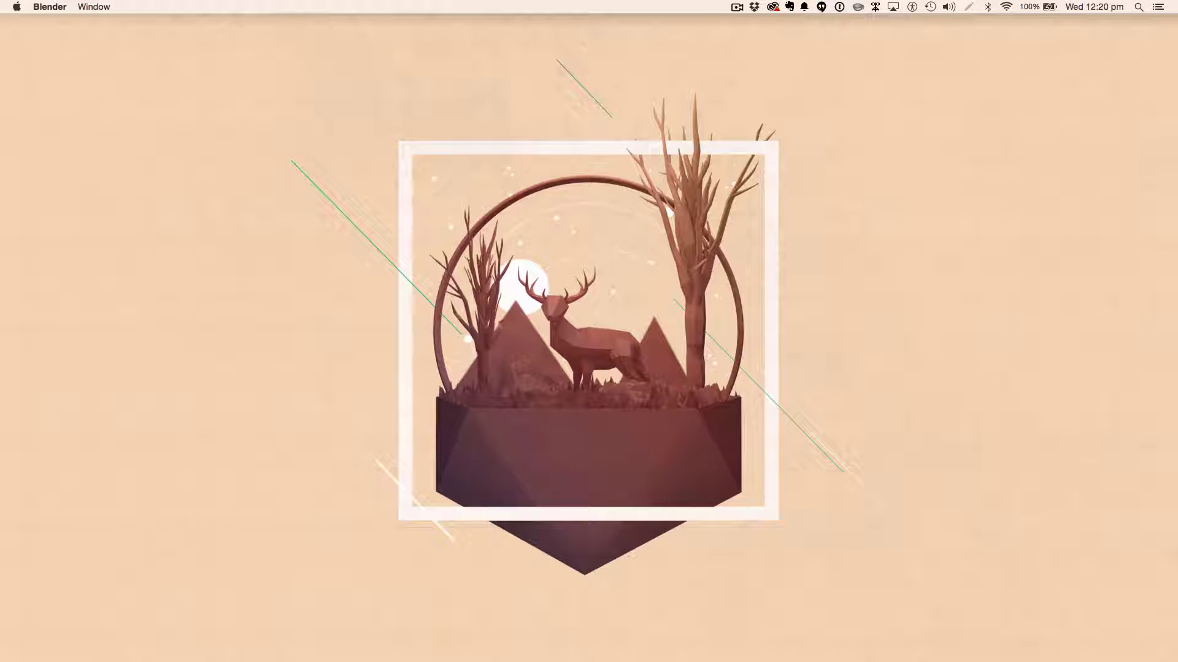
Step: View the reference image LowPolyChristmasScene.png in Preview and minimize its window
{"action": "key", "text": "super+Tab"}
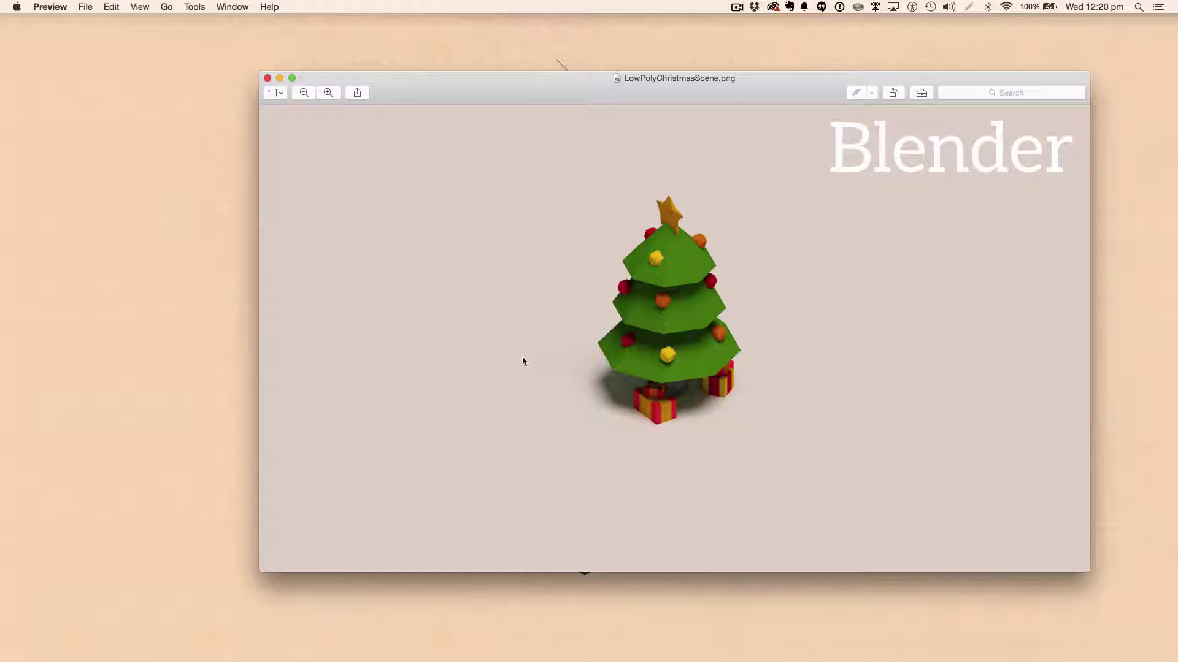
{"action": "left_click", "coordinate": [281, 77]}
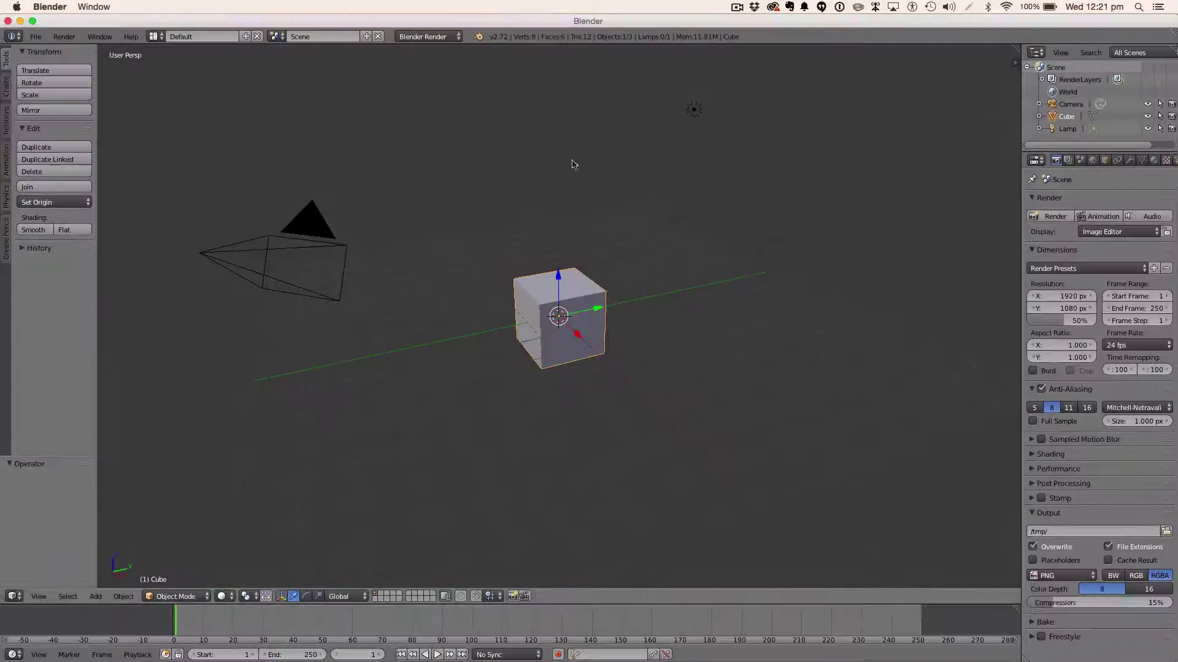
Step: Delete the default cube and the lamp from the scene
{"action": "right_click", "coordinate": [693, 111], "text": "shift"}
{"action": "key", "text": "x"}
{"action": "left_click", "coordinate": [576, 373]}
{"action": "key", "text": "shift+a"}
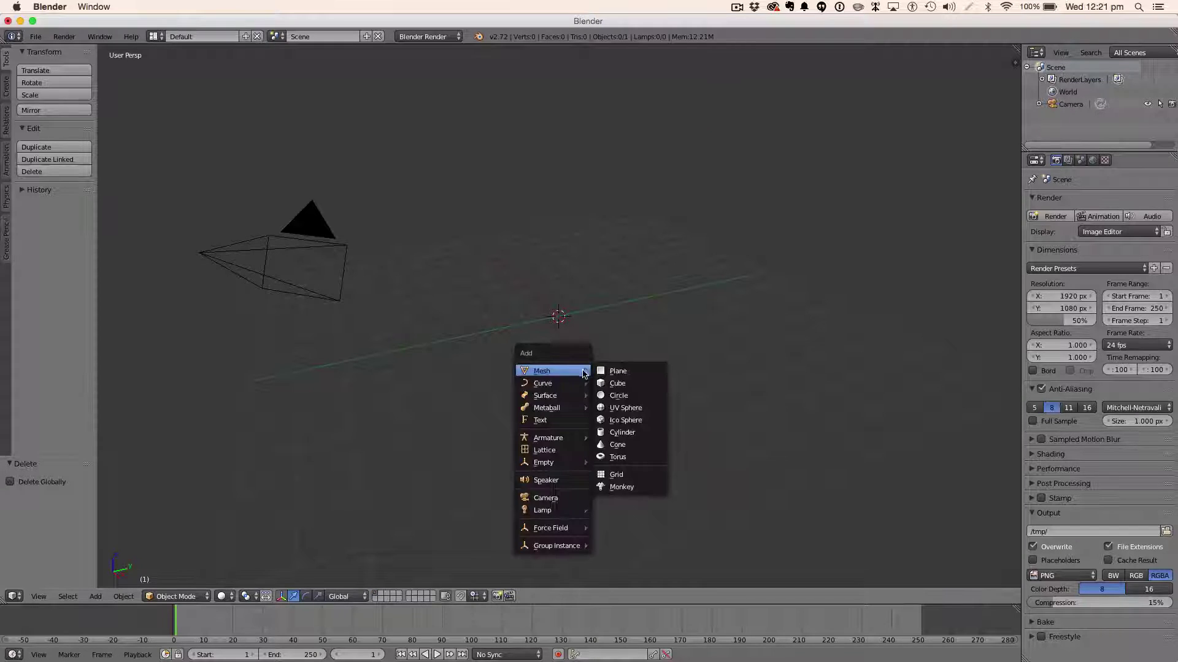
{"action": "left_click", "coordinate": [612, 383]}
{"action": "key", "text": "x"}
{"action": "left_click", "coordinate": [576, 368]}
Step: Add a ground plane at the origin, scale it up about 9.54 times and deselect it
{"action": "key", "text": "shift+a"}
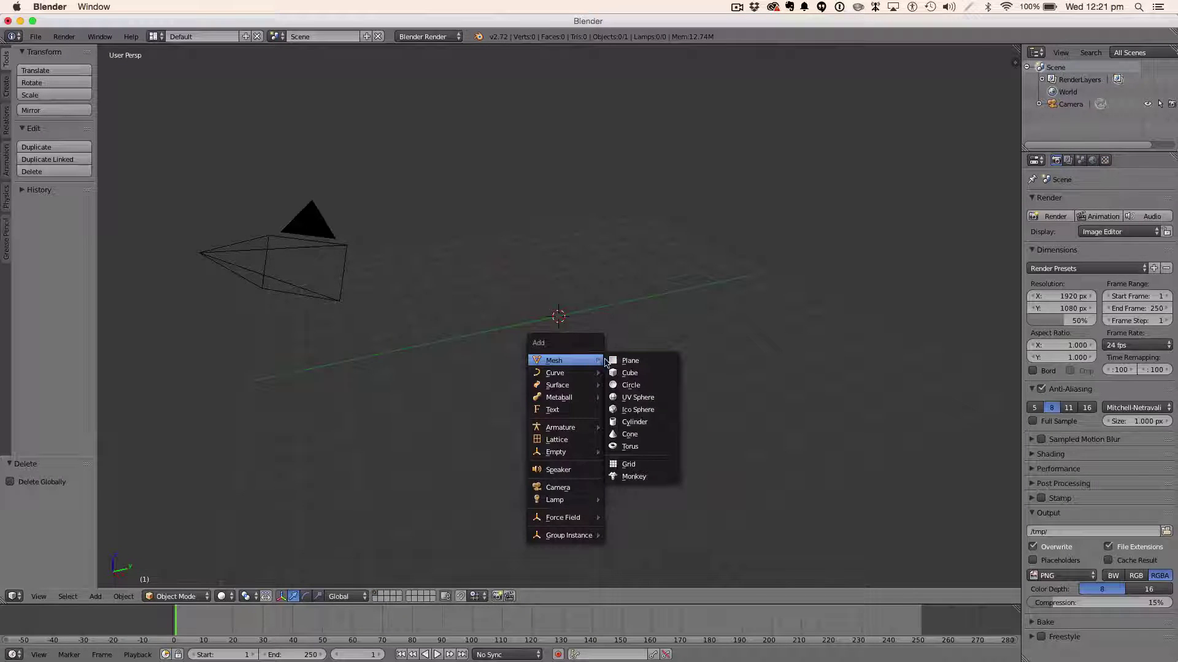
{"action": "left_click", "coordinate": [615, 360]}
{"action": "key", "text": "s"}
{"action": "left_click", "coordinate": [268, 505]}
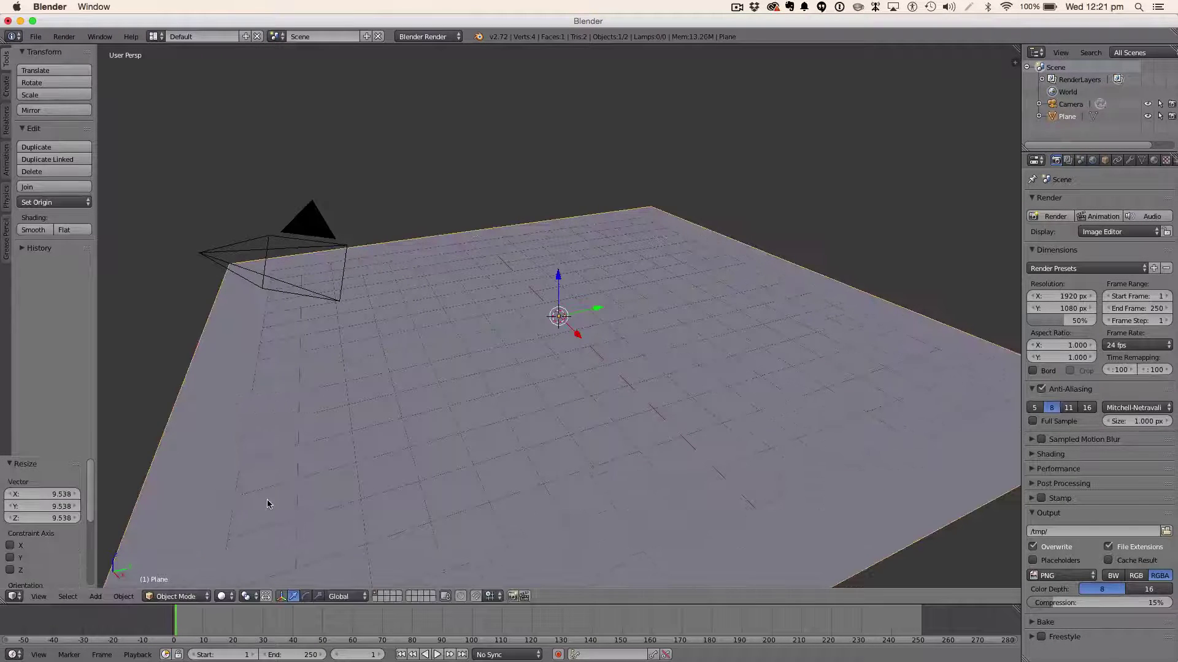
{"action": "key", "text": "a"}
{"action": "key", "text": "a"}
{"action": "key", "text": "x"}
{"action": "key", "text": "a"}
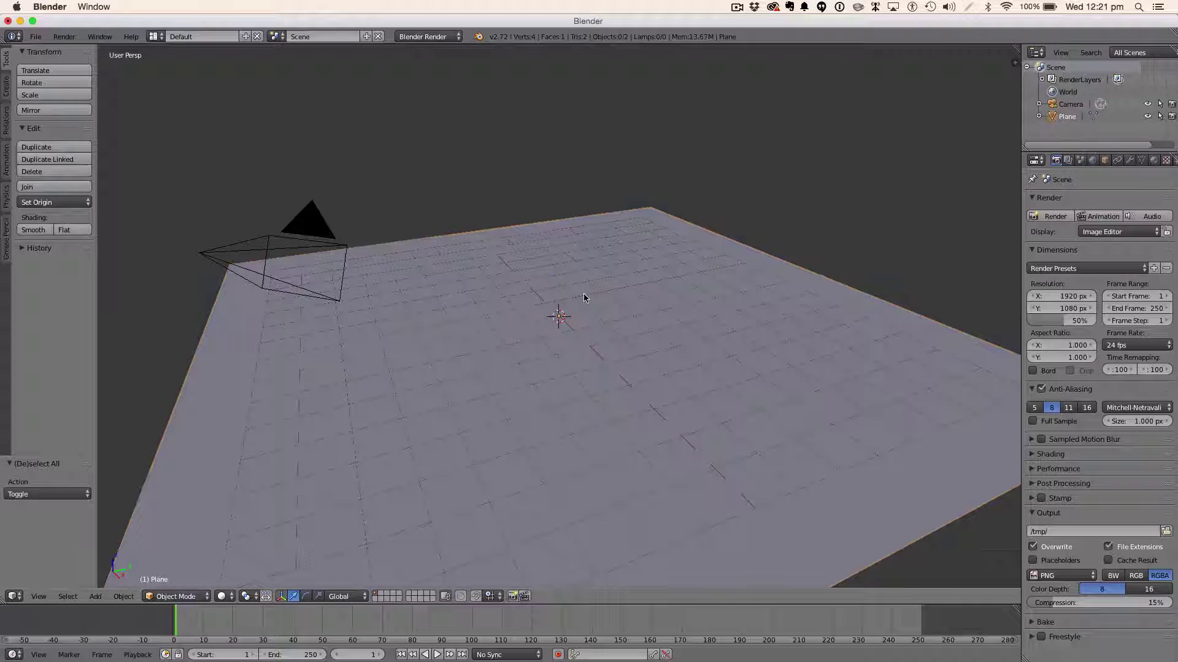
Step: In front view, add a cylinder with 8 vertices at the origin
{"action": "key", "text": "a"}
{"action": "key", "text": "KP_1"}
{"action": "key", "text": "a"}
{"action": "key", "text": "shift+a"}
{"action": "mouse_move", "coordinate": [570, 338]}
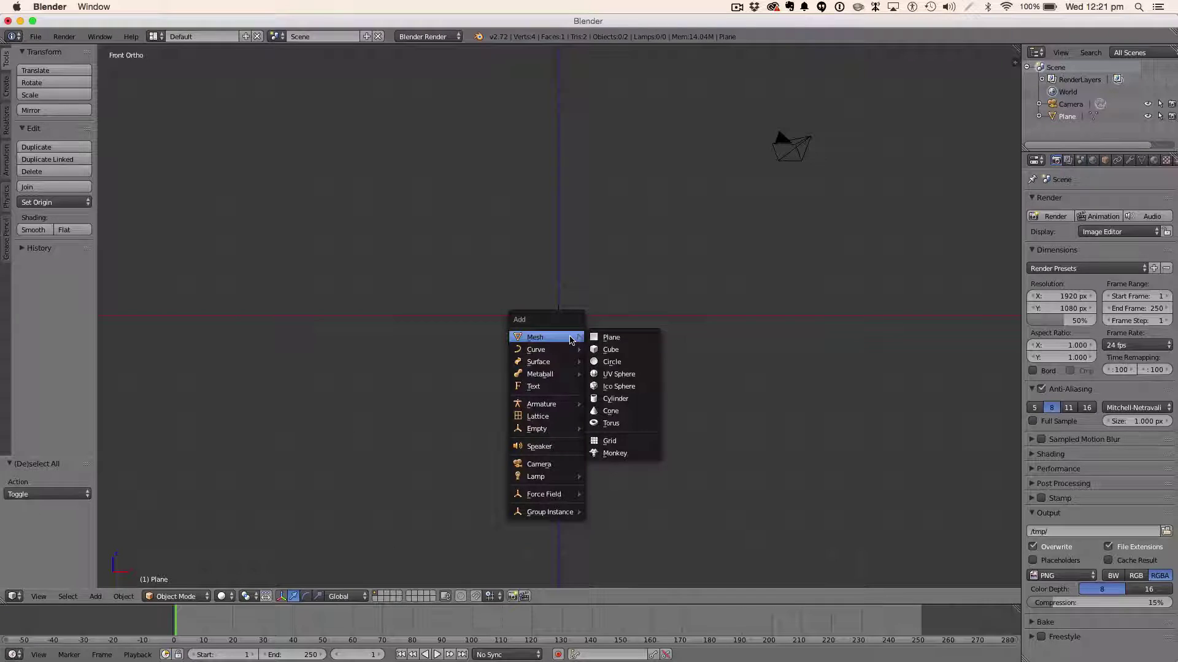
{"action": "left_click", "coordinate": [615, 399]}
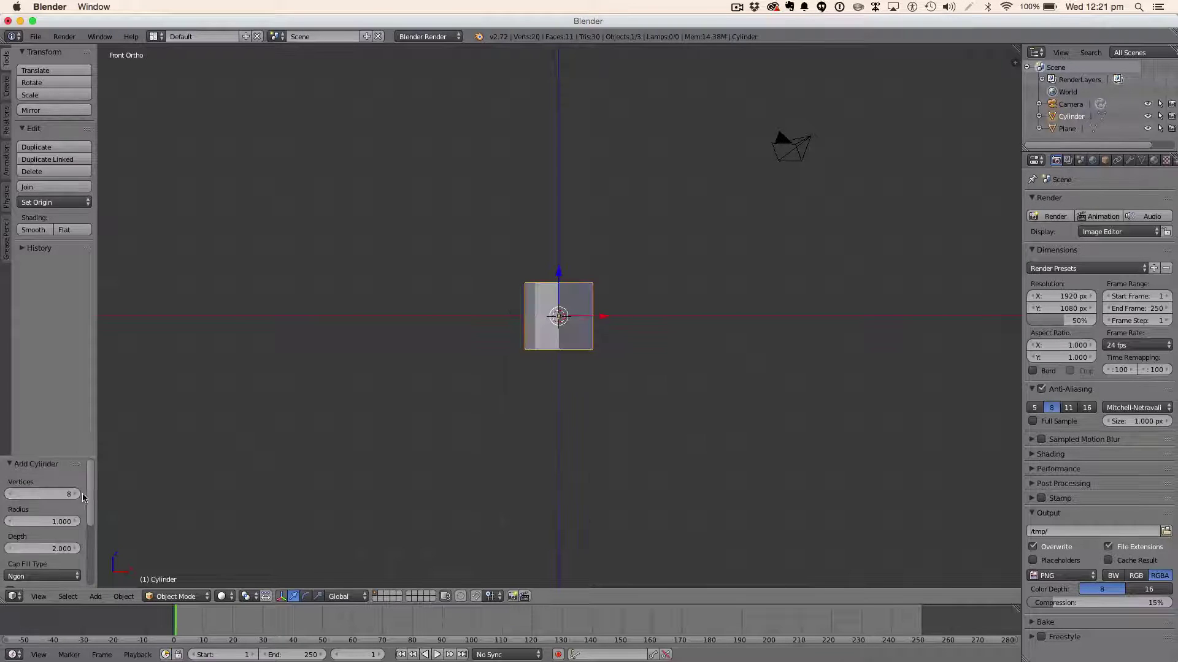
Step: Move the cylinder up about 2.71 units along Z and scale it about 2.68 times along Z
{"action": "left_click_drag", "start_coordinate": [558, 277], "coordinate": [559, 185]}
{"action": "key", "text": "s"}
{"action": "key", "text": "z"}
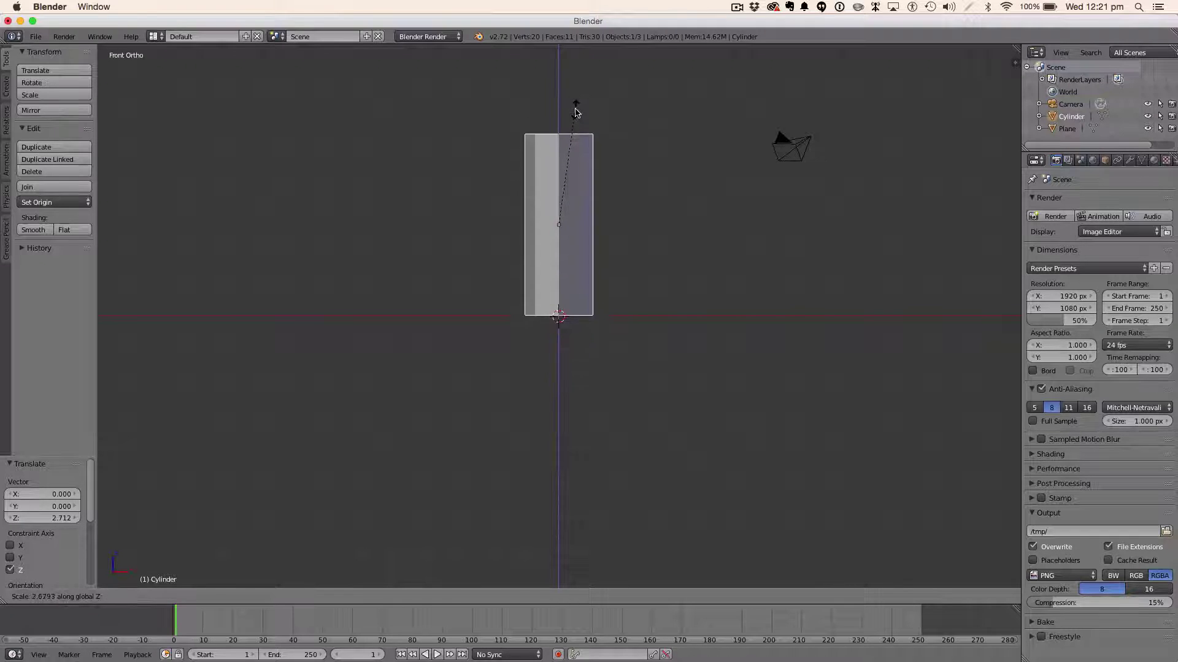
{"action": "left_click", "coordinate": [575, 112]}
Step: In wireframe edit mode, add two evenly spaced horizontal loop cuts around the cylinder
{"action": "key", "text": "z"}
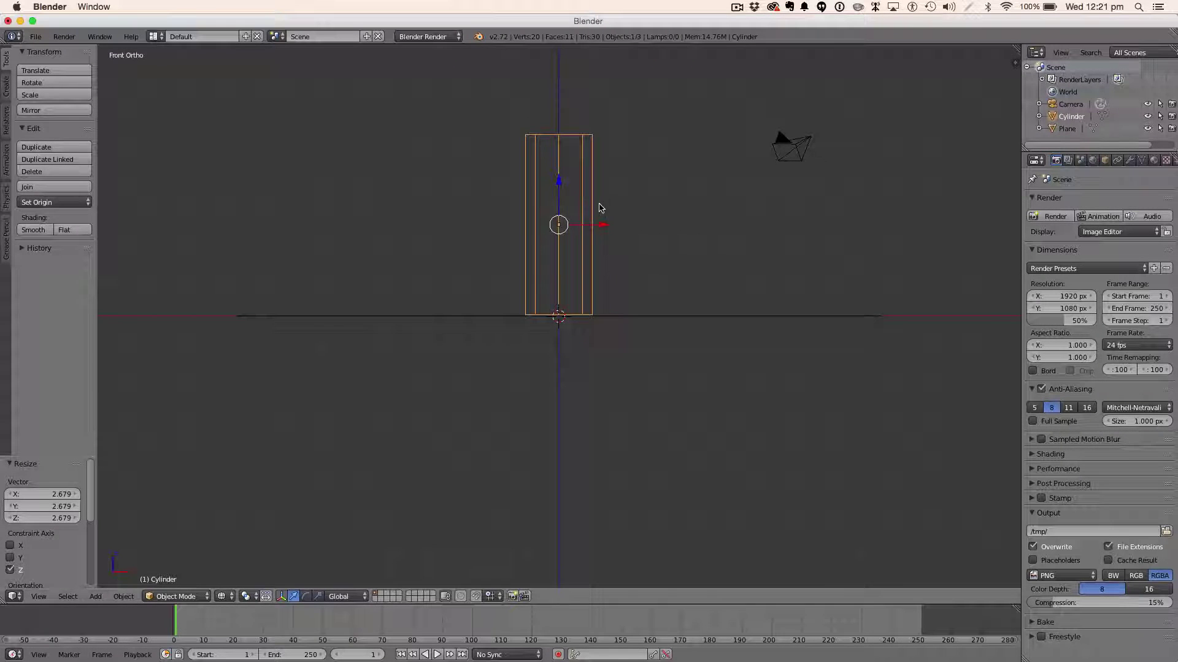
{"action": "key", "text": "Tab"}
{"action": "key", "text": "a"}
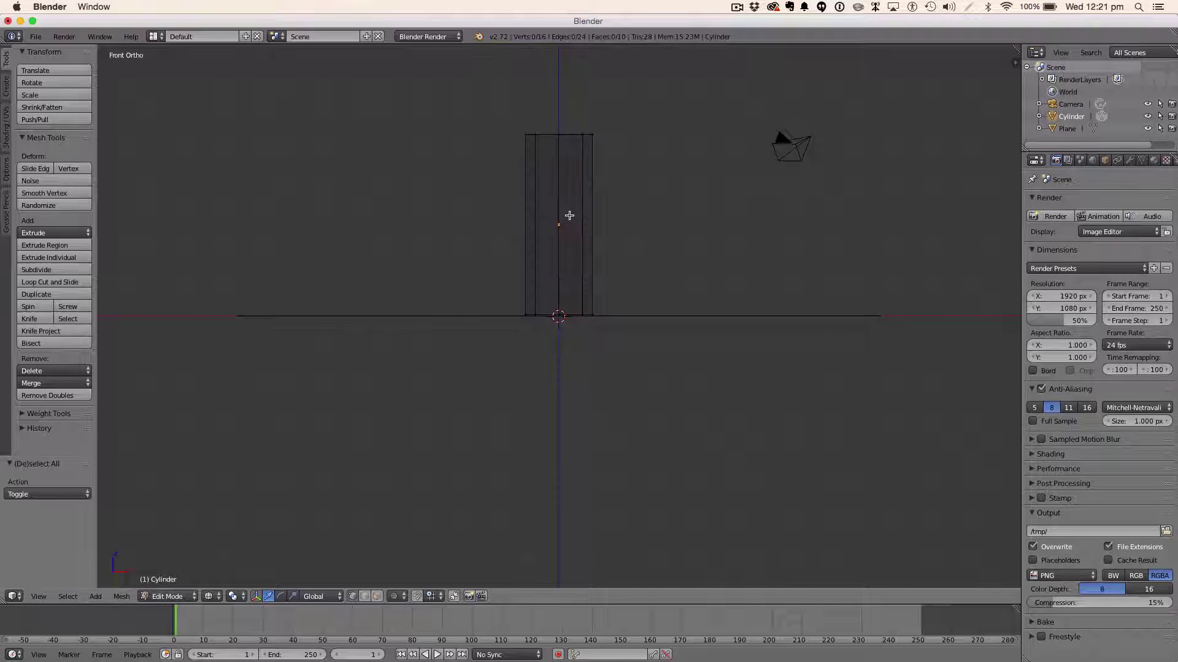
{"action": "key", "text": "ctrl+r"}
{"action": "scroll", "coordinate": [569, 215], "scroll_direction": "up", "scroll_amount": 1}
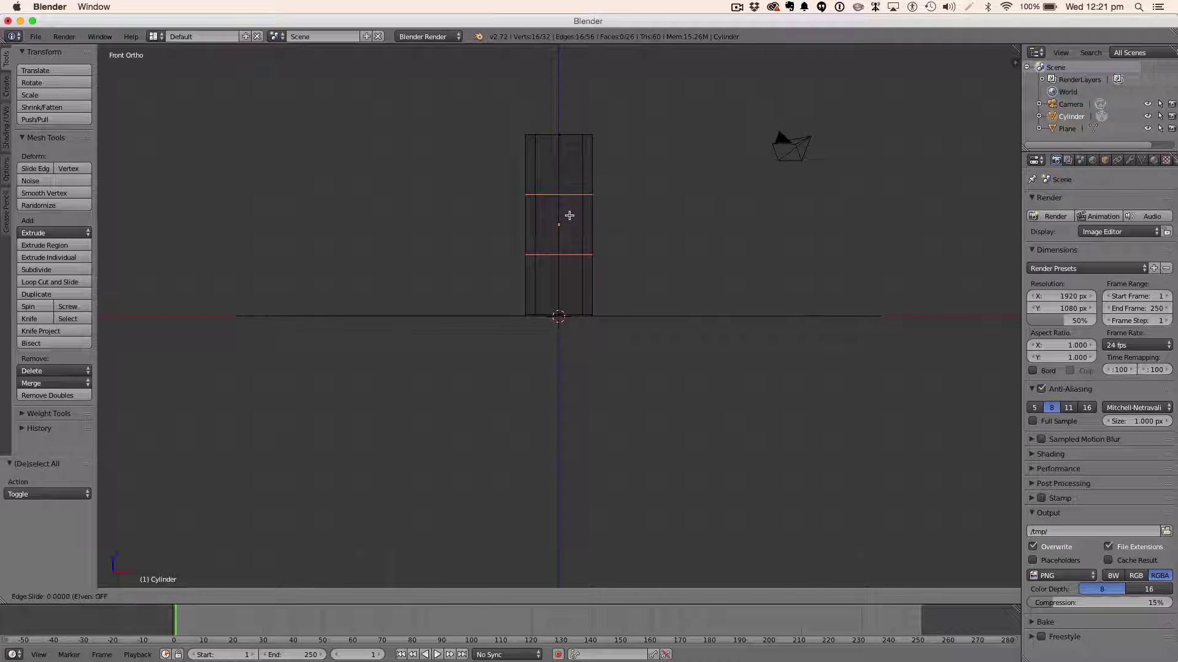
{"action": "left_click", "coordinate": [569, 215]}
{"action": "right_click", "coordinate": [568, 216]}
Step: Scale the cylinder's top ring of vertices to about 0.19 to form the tree's tip
{"action": "key", "text": "a"}
{"action": "key", "text": "b"}
{"action": "left_click_drag", "start_coordinate": [492, 113], "coordinate": [739, 159]}
{"action": "key", "text": "s"}
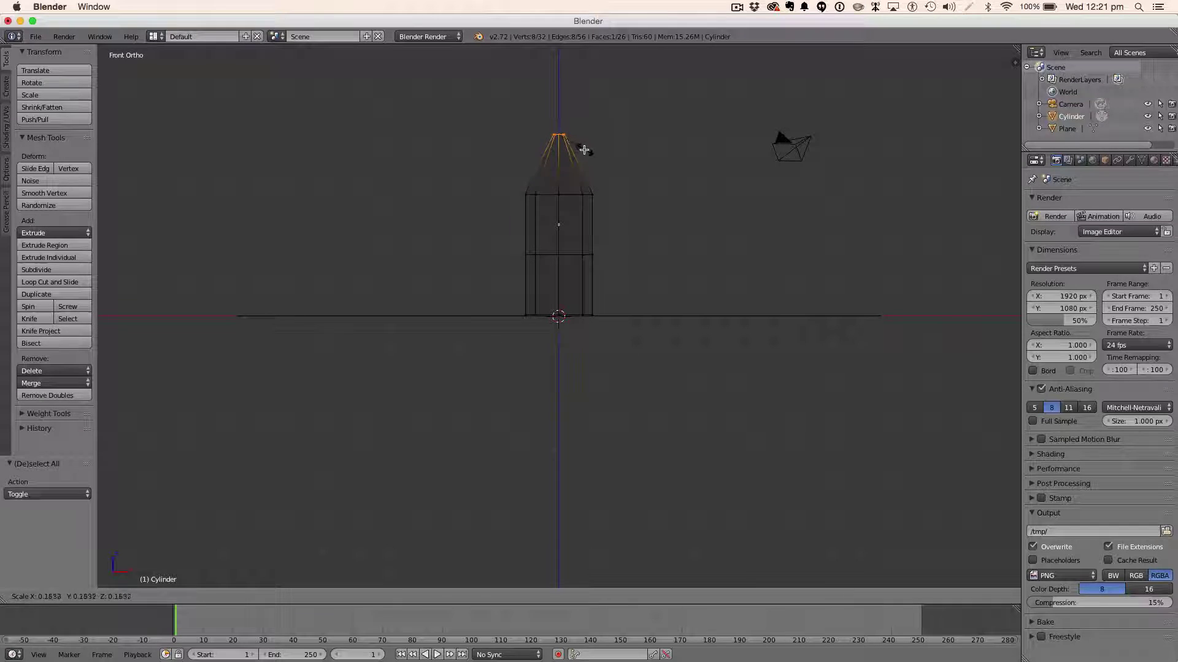
{"action": "left_click", "coordinate": [583, 149]}
{"action": "key", "text": "a"}
Step: Add a loop cut in the top section, slide it to that section's lower edge and scale it outward into the upper tier
{"action": "key", "text": "ctrl+r"}
{"action": "left_click", "coordinate": [567, 169]}
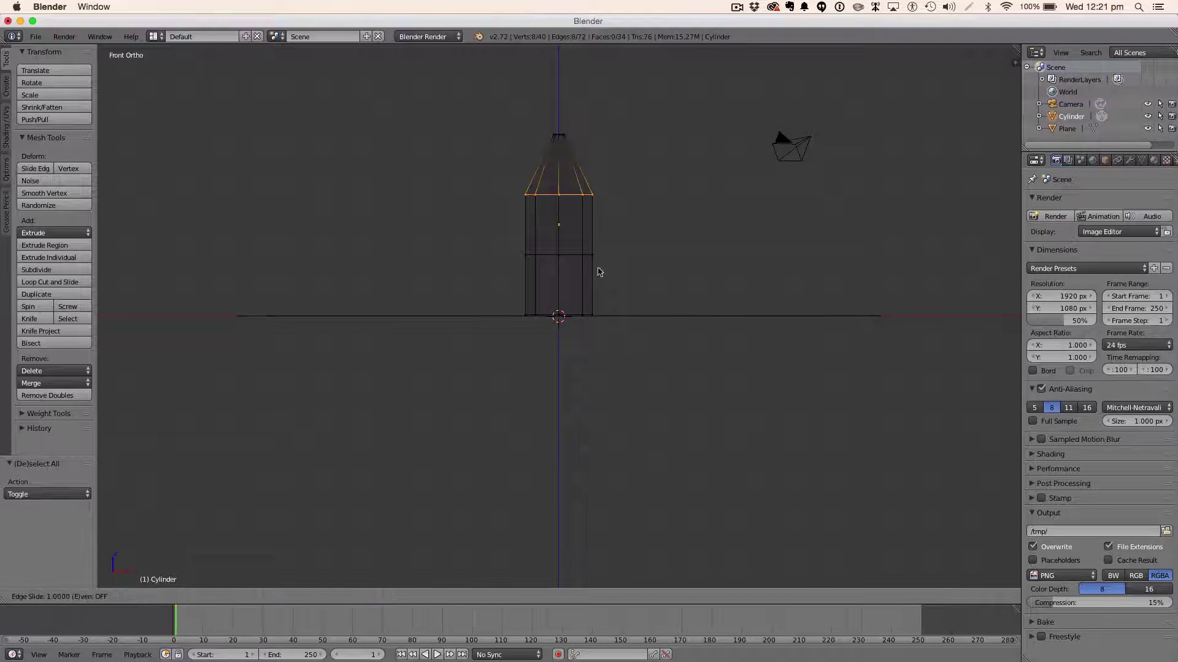
{"action": "left_click", "coordinate": [601, 267]}
{"action": "key", "text": "s"}
{"action": "left_click", "coordinate": [744, 256]}
{"action": "key", "text": "a"}
Step: Add a loop cut in the middle section, slide it fully down and scale it outward to form the middle tier
{"action": "key", "text": "ctrl+r"}
{"action": "left_click", "coordinate": [540, 232]}
{"action": "left_click", "coordinate": [576, 325]}
{"action": "key", "text": "s"}
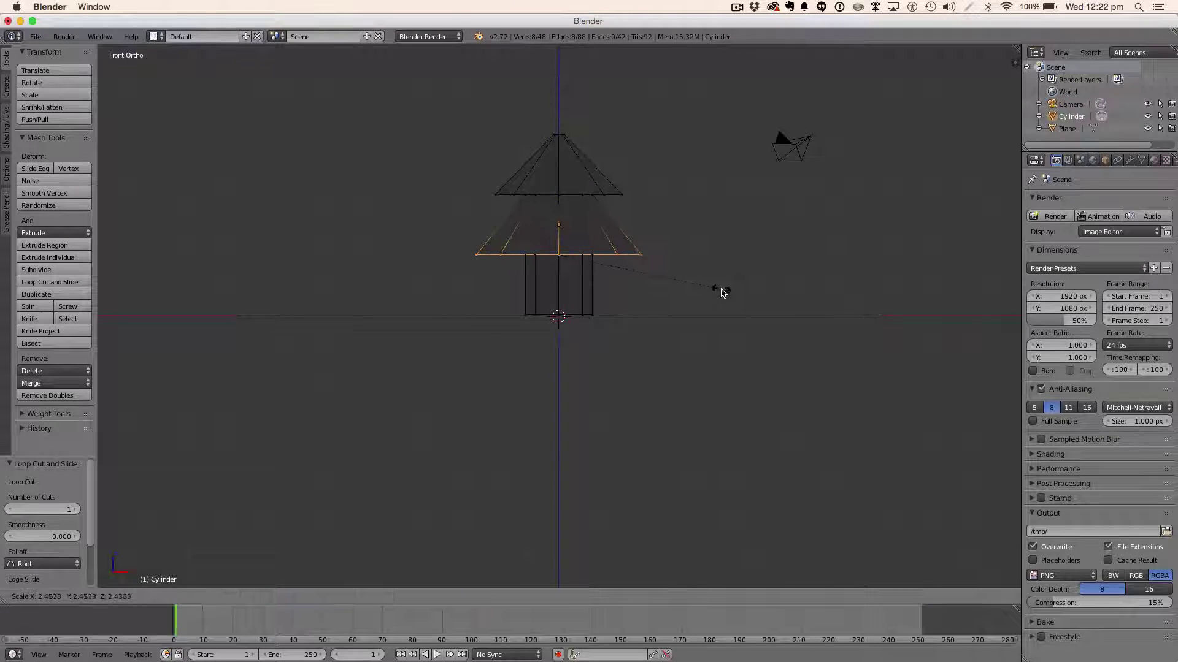
{"action": "left_click", "coordinate": [706, 289]}
{"action": "key", "text": "a"}
Step: Add a loop cut in the lowest section, slide it to the base and flare it outward as the bottom tier
{"action": "key", "text": "ctrl+r"}
{"action": "left_click", "coordinate": [539, 289]}
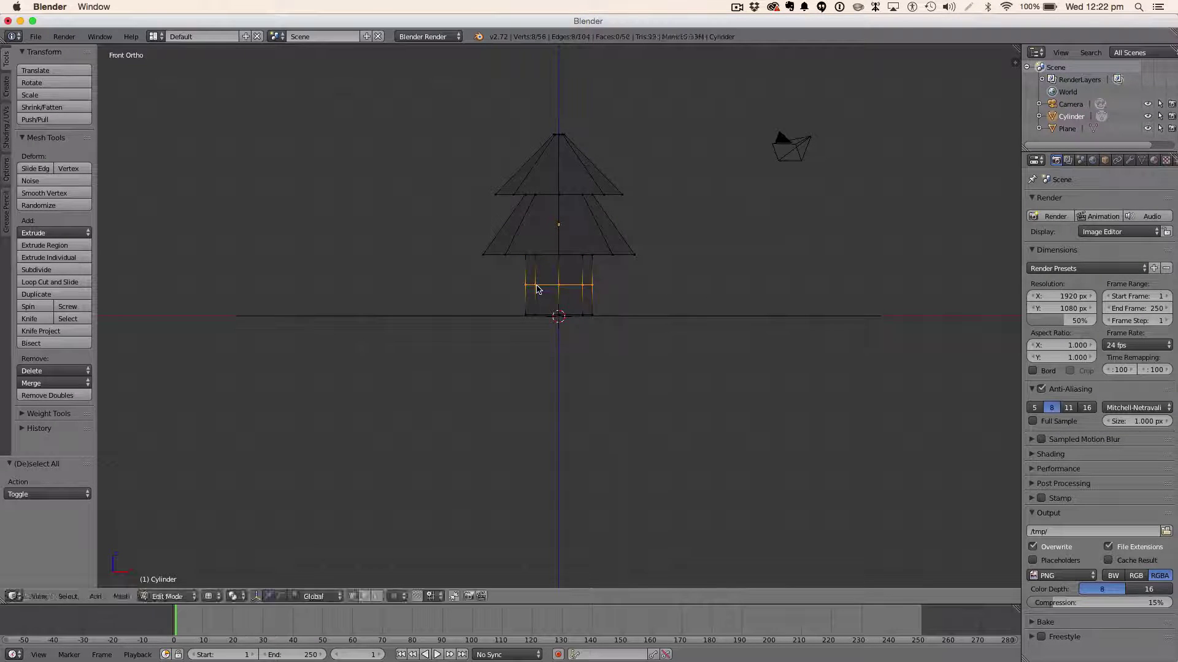
{"action": "left_click", "coordinate": [599, 386]}
{"action": "key", "text": "s"}
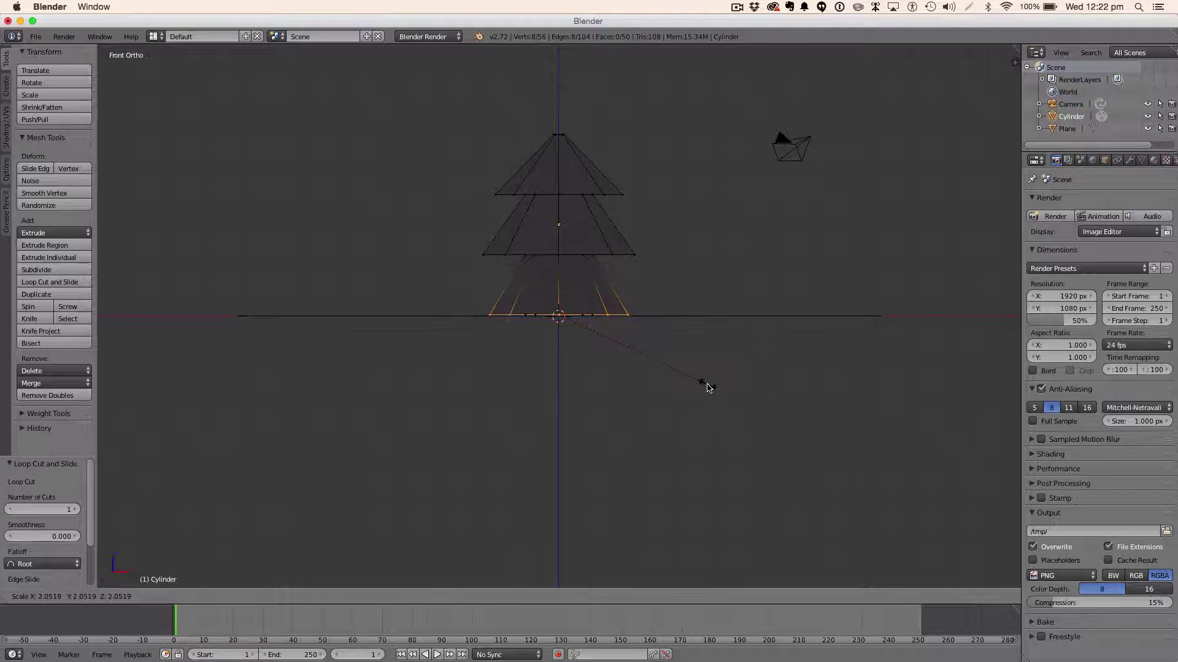
{"action": "left_click", "coordinate": [706, 387]}
{"action": "key", "text": "a"}
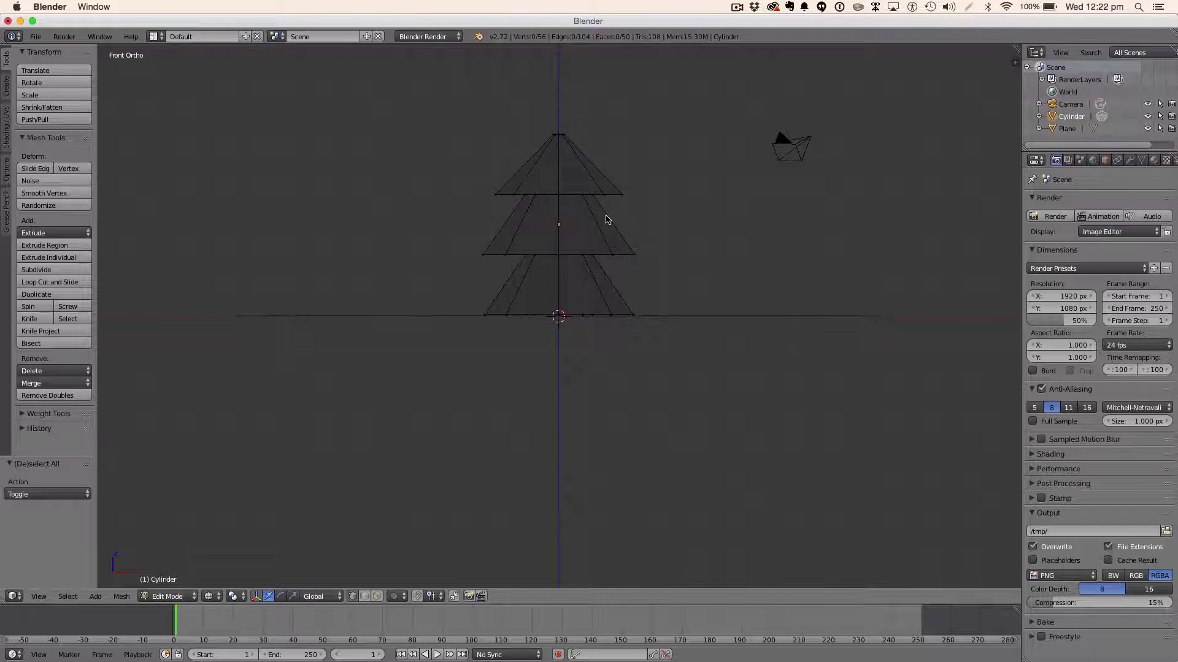
Step: In object mode, squash the tree vertically and scale it uniformly to about 0.72
{"action": "key", "text": "Tab"}
{"action": "key", "text": "s"}
{"action": "key", "text": "z"}
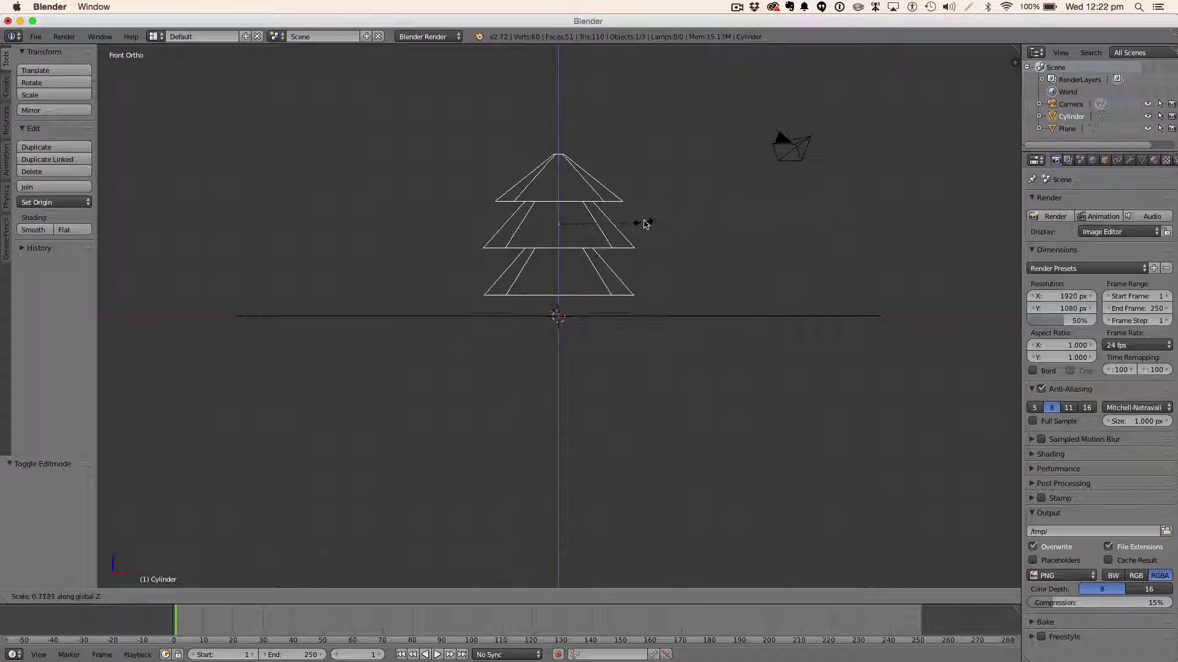
{"action": "left_click", "coordinate": [649, 210]}
{"action": "key", "text": "s"}
{"action": "left_click", "coordinate": [695, 230]}
Step: Stretch the tree about 1.37 times along Z and flatten it along Z by a factor of about 0.68
{"action": "key", "text": "s"}
{"action": "key", "text": "z"}
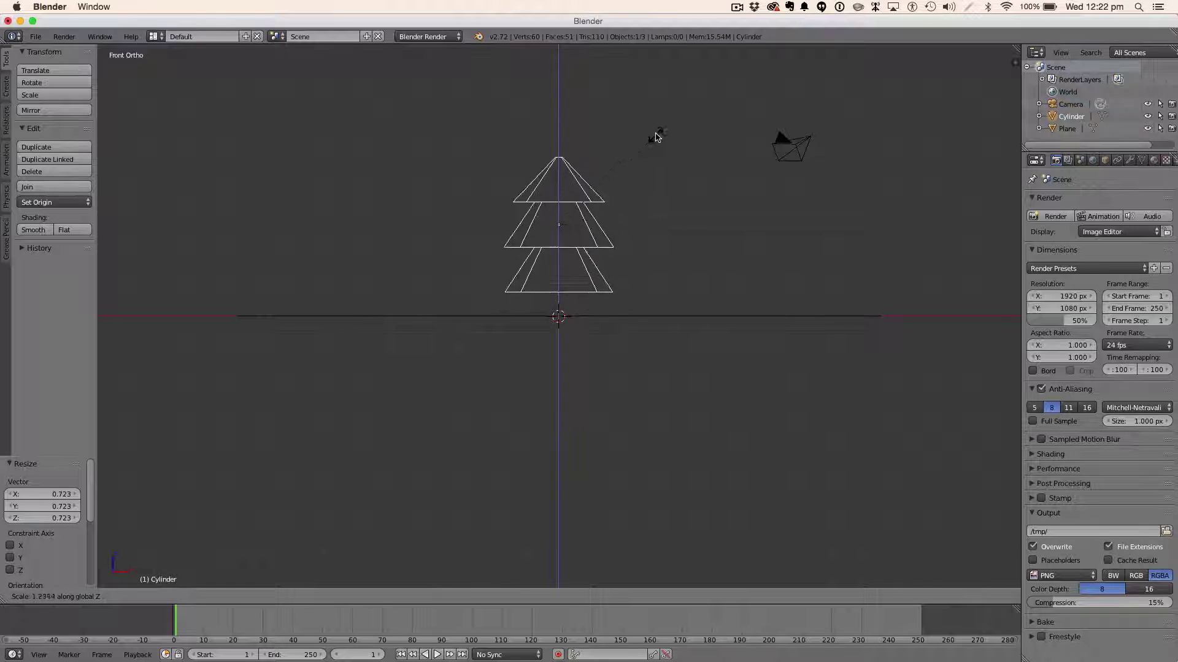
{"action": "left_click", "coordinate": [658, 121]}
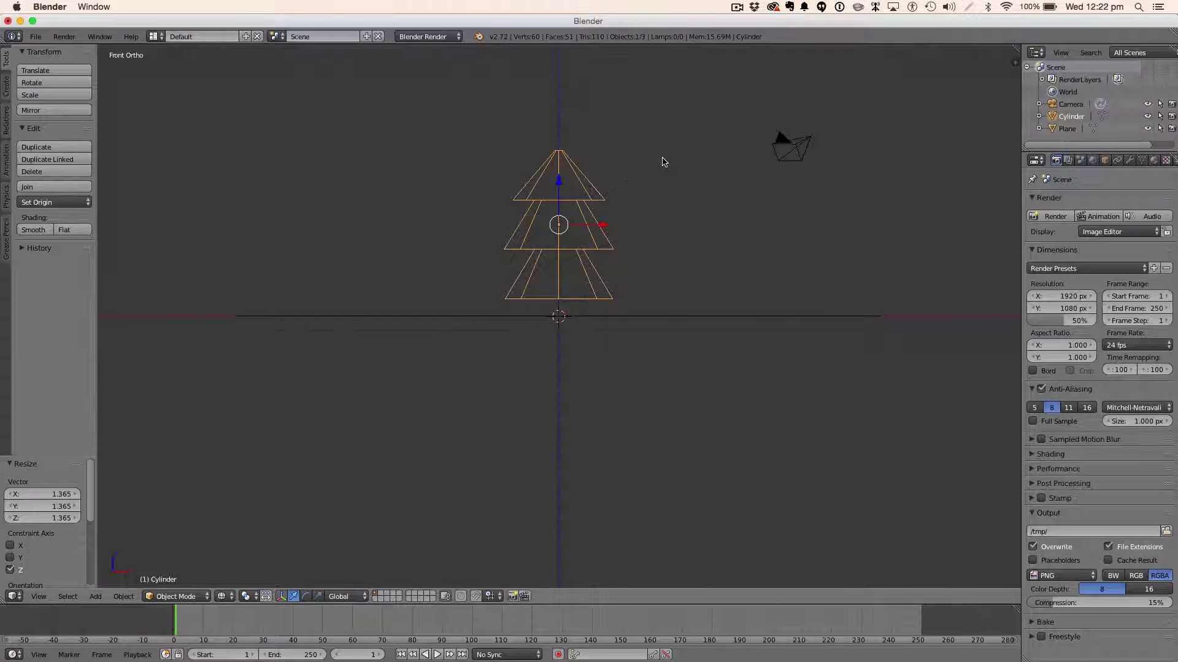
{"action": "key", "text": "s"}
{"action": "key", "text": "z"}
{"action": "left_click", "coordinate": [612, 164]}
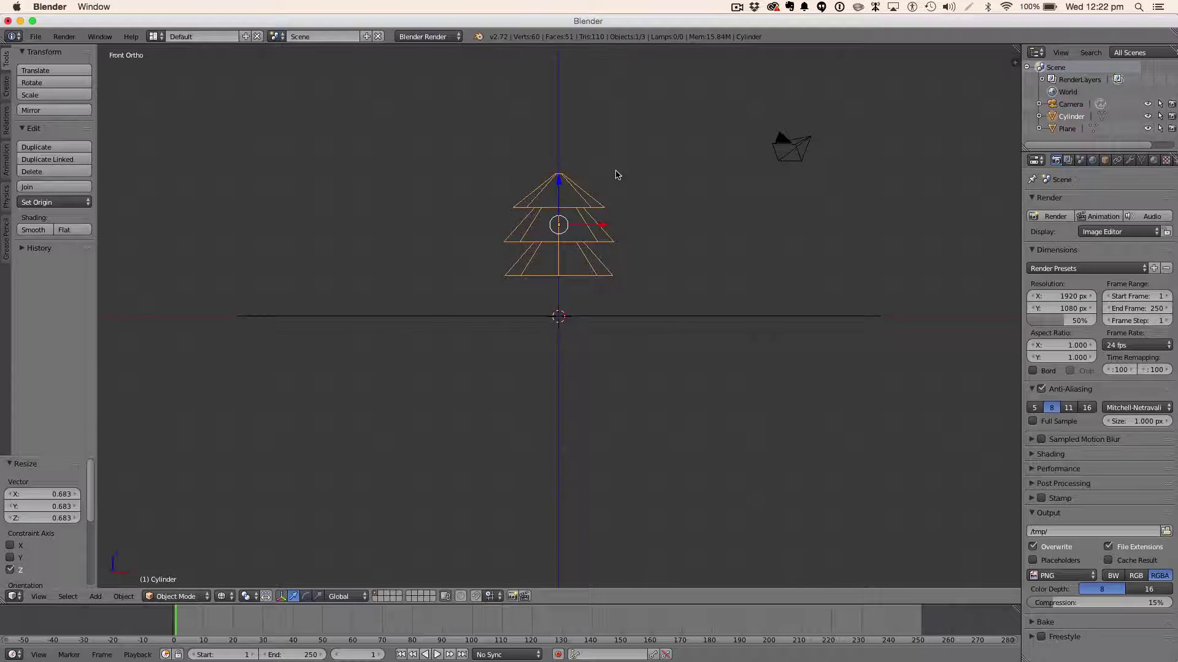
Step: Inspect the tree's tiers in solid shading from an angled view in edit mode
{"action": "key", "text": "Tab"}
{"action": "key", "text": "z"}
{"action": "mouse_move", "coordinate": [615, 181]}
{"action": "middle_mouse_down"}
{"action": "mouse_move", "coordinate": [724, 223]}
{"action": "mouse_move", "coordinate": [855, 194]}
{"action": "middle_mouse_up"}
{"action": "key", "text": "z"}
{"action": "key", "text": "z"}
{"action": "key", "text": "a"}
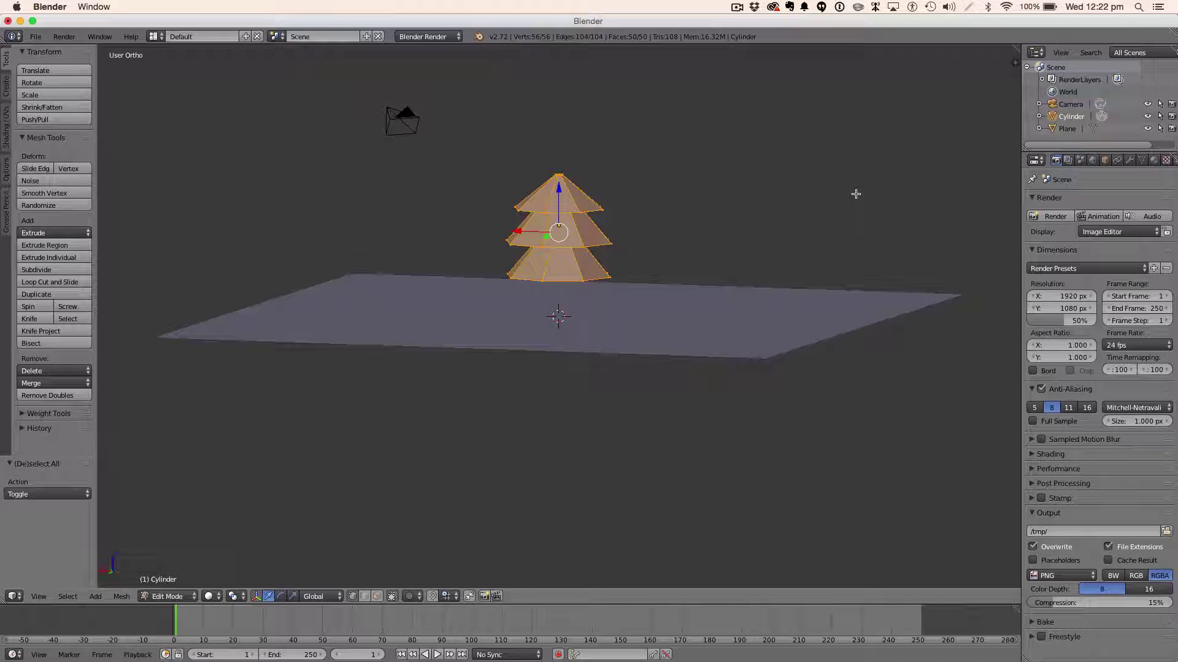
{"action": "key", "text": "Tab"}
Step: In front view, add an 8-vertex cylinder for the trunk and narrow it horizontally, keeping its height
{"action": "key", "text": "KP_1"}
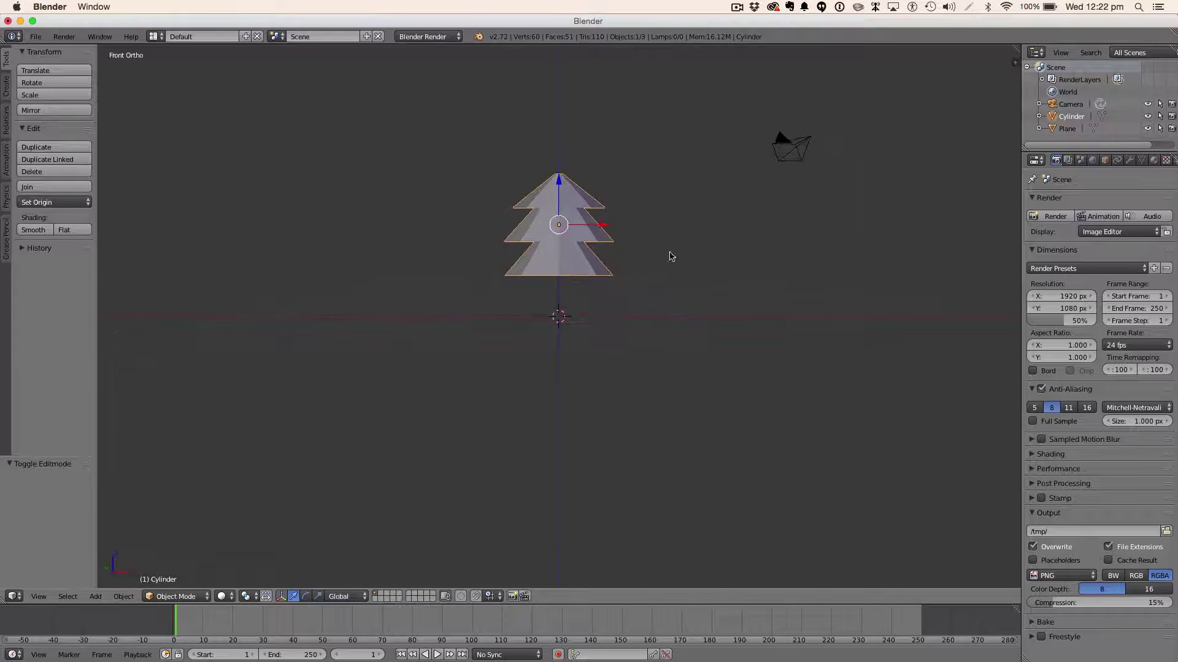
{"action": "key", "text": "shift+a"}
{"action": "mouse_move", "coordinate": [671, 254]}
{"action": "left_click", "coordinate": [721, 315]}
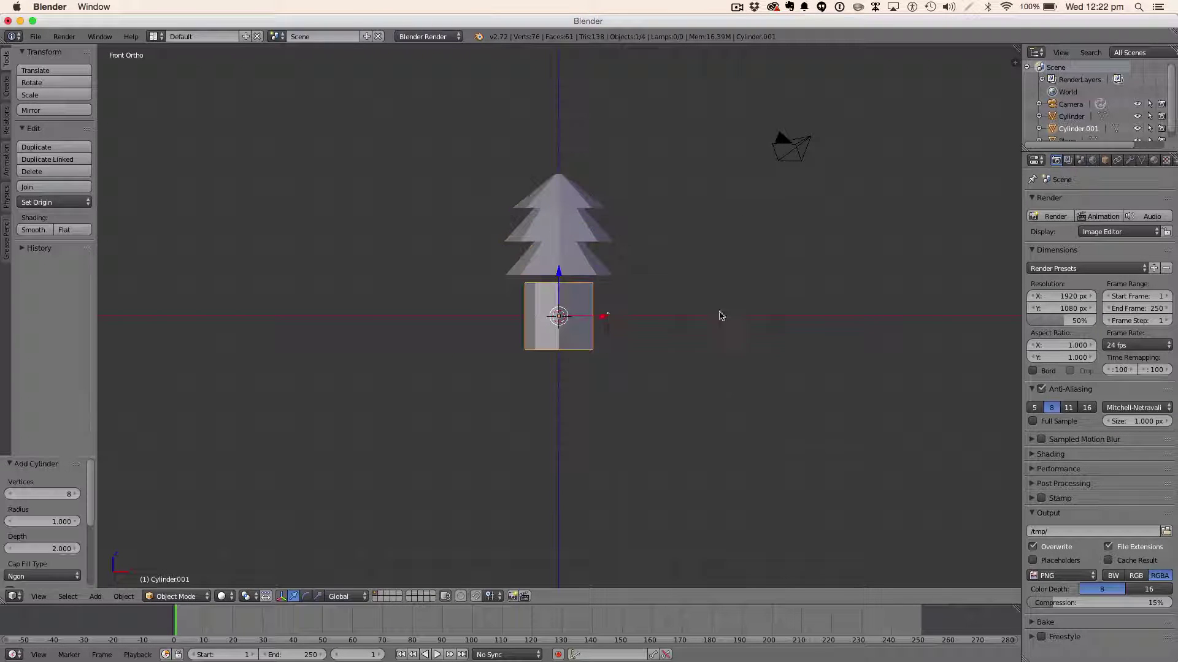
{"action": "key", "text": "s"}
{"action": "left_click", "coordinate": [815, 334]}
{"action": "key", "text": "s"}
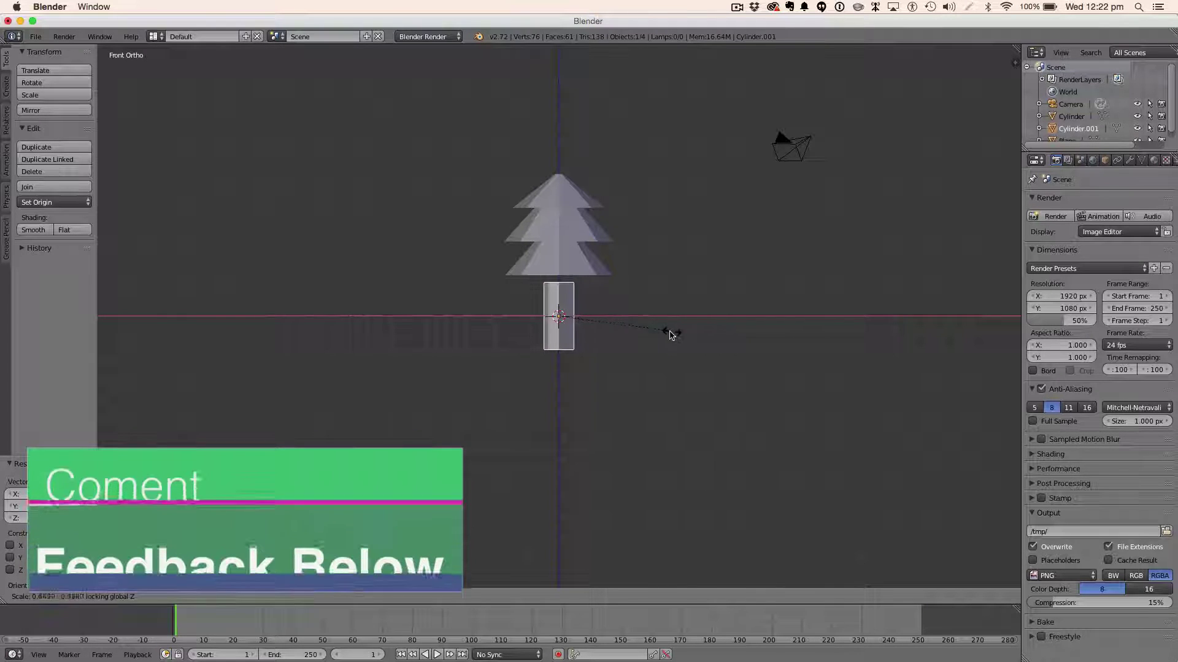
{"action": "left_click", "coordinate": [620, 322]}
Step: Move the trunk up along Z so only its lower end sticks out beneath the tree's bottom tier, and deselect it
{"action": "key", "text": "g"}
{"action": "key", "text": "z"}
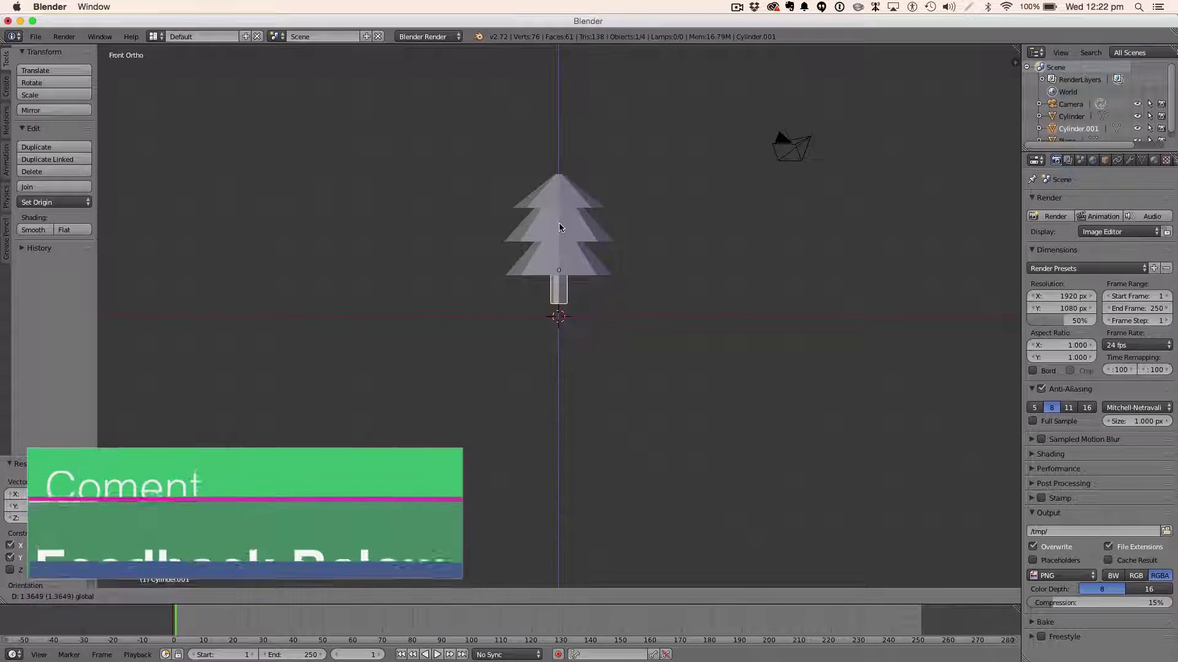
{"action": "left_click", "coordinate": [561, 211]}
{"action": "key", "text": "a"}
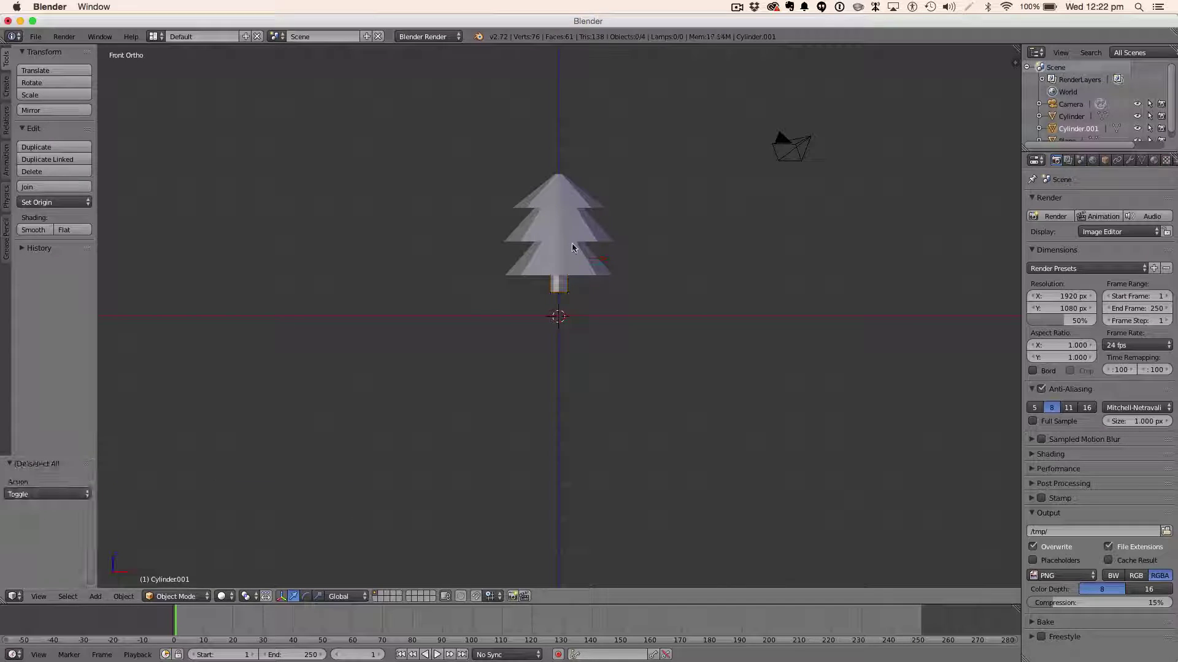
Step: Add another cylinder at the origin for the pot beneath the trunk
{"action": "key", "text": "shift+a"}
{"action": "mouse_move", "coordinate": [586, 293]}
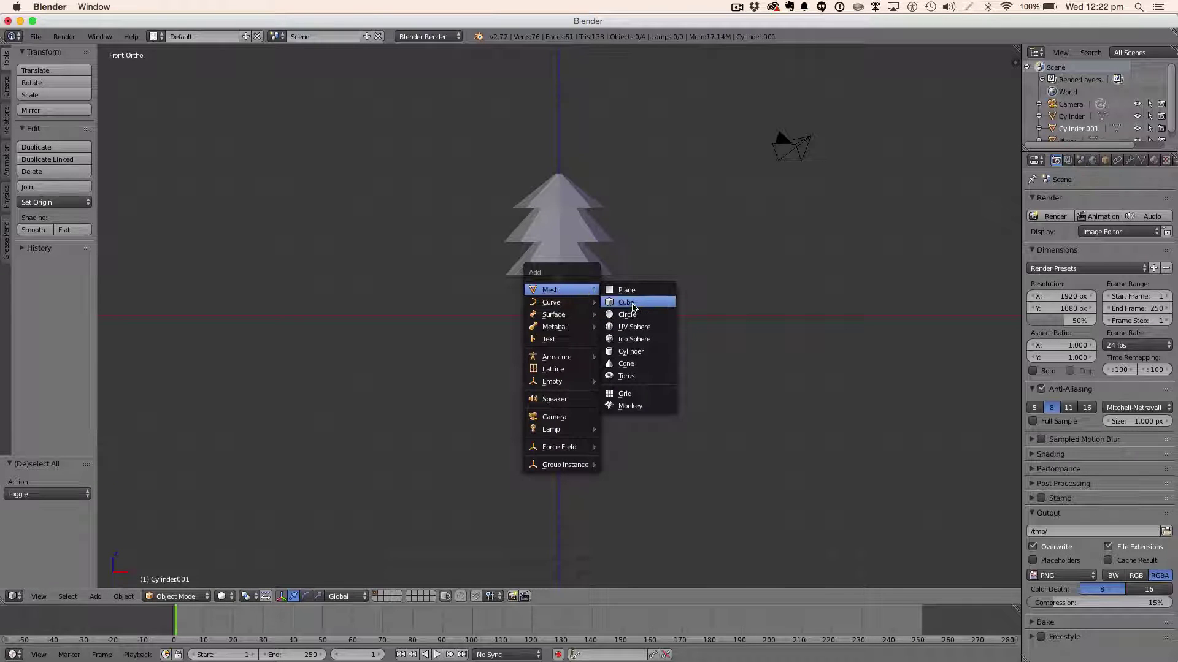
{"action": "left_click", "coordinate": [638, 351]}
{"action": "scroll", "coordinate": [616, 344], "scroll_direction": "up", "scroll_amount": 5}
Step: In wireframe edit mode, scale the pot's bottom ring of vertices inward to taper the pot toward its base
{"action": "key", "text": "Tab"}
{"action": "key", "text": "z"}
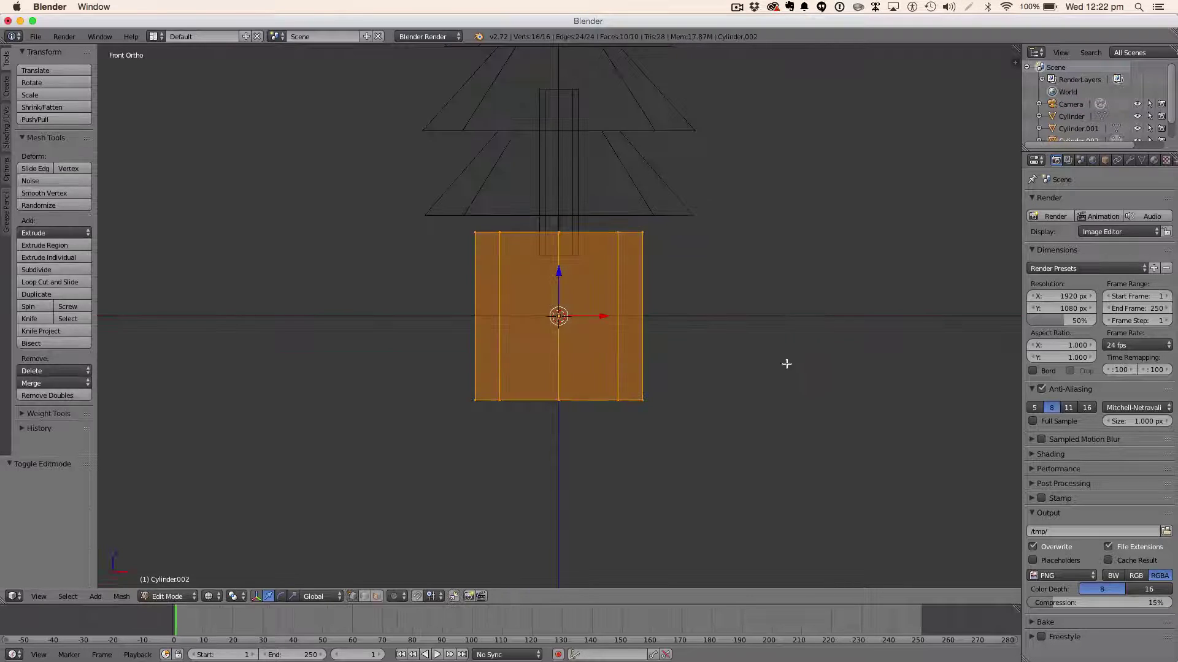
{"action": "key", "text": "a"}
{"action": "key", "text": "b"}
{"action": "left_click_drag", "start_coordinate": [744, 468], "coordinate": [484, 380]}
{"action": "key", "text": "s"}
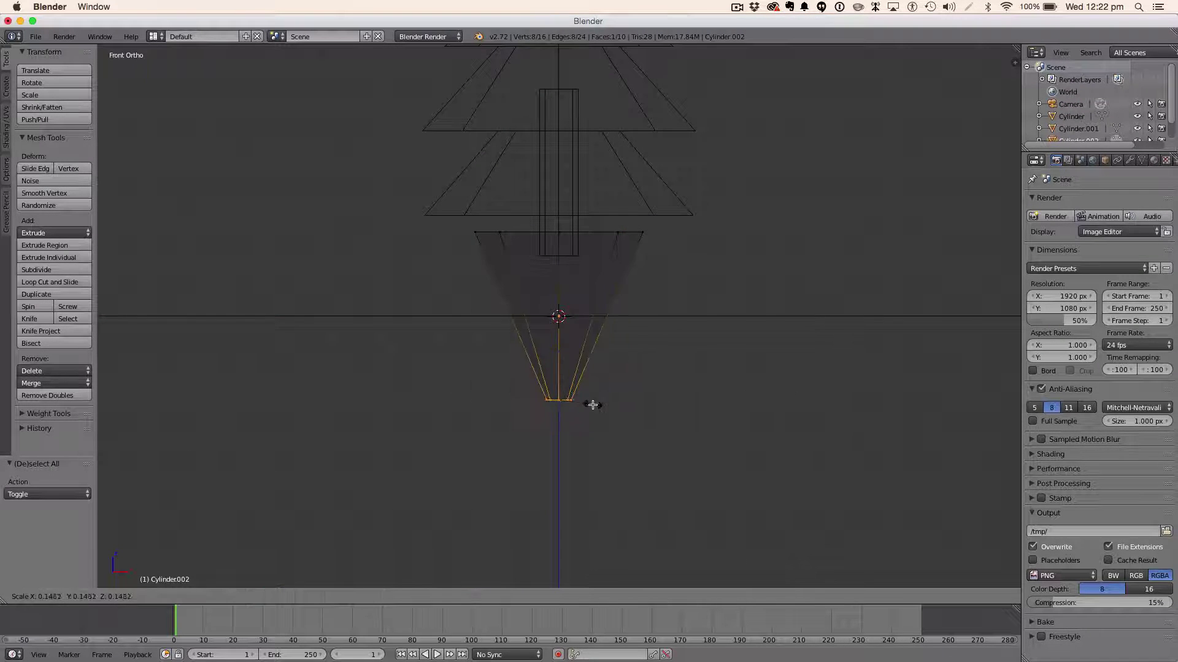
{"action": "left_click", "coordinate": [718, 407]}
{"action": "key", "text": "a"}
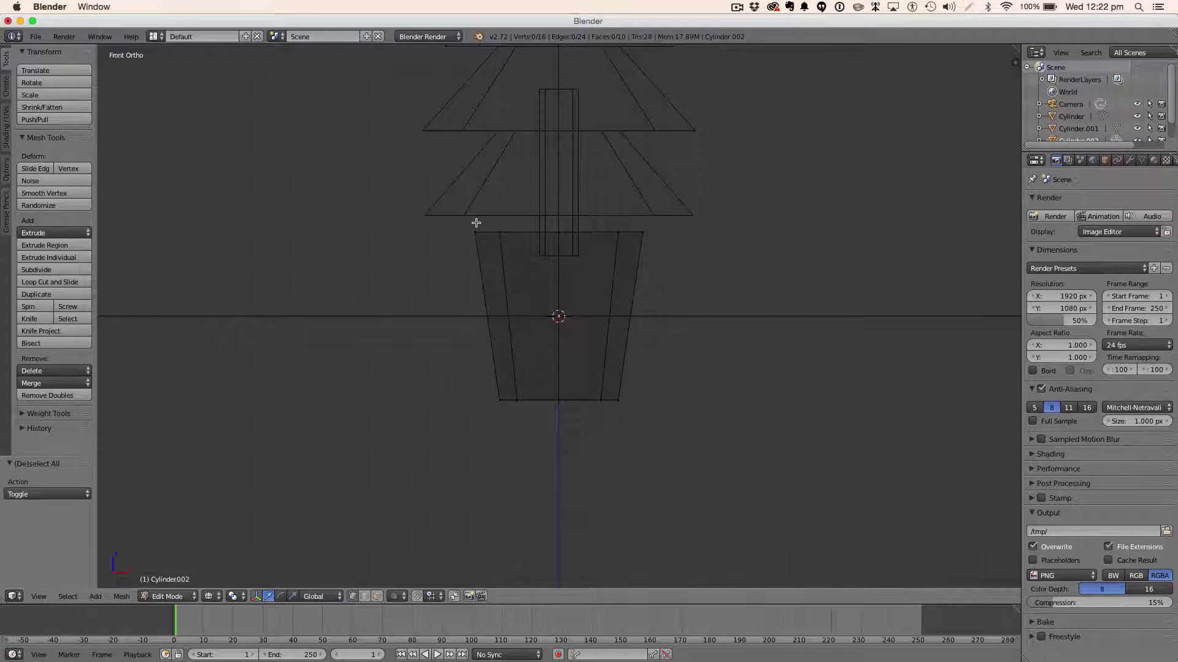
Step: Select the pot's top ring of vertices, extrude it in place and scale it inward to form a rim
{"action": "key", "text": "b"}
{"action": "left_click_drag", "start_coordinate": [448, 208], "coordinate": [690, 255]}
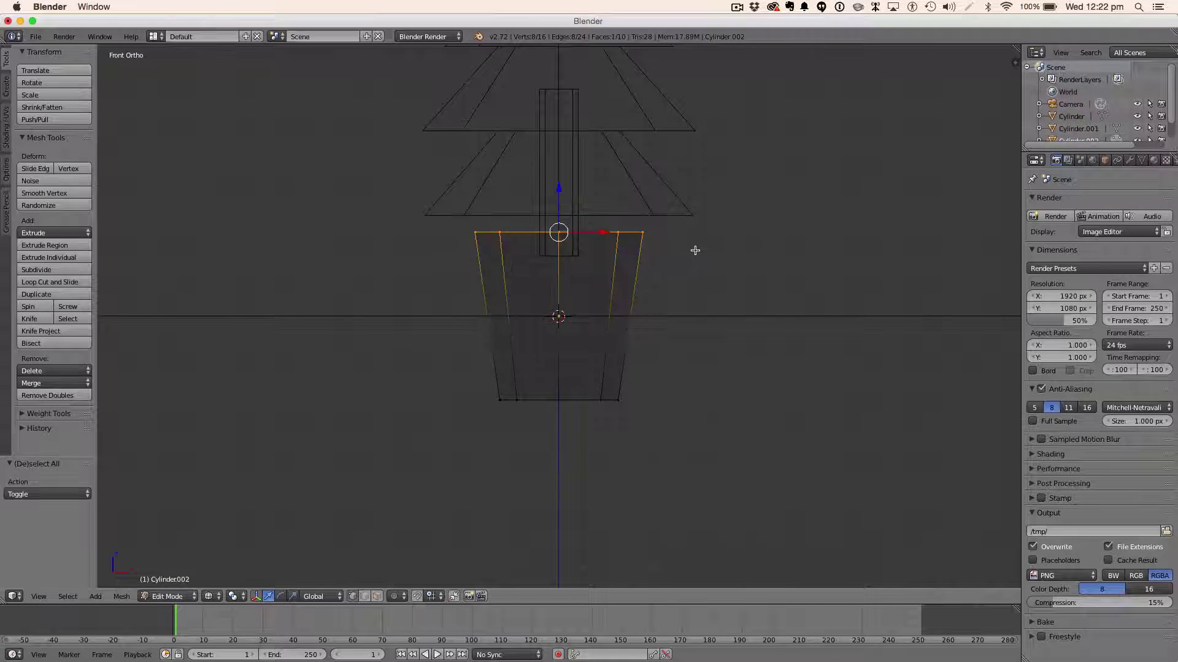
{"action": "key", "text": "KP_7"}
{"action": "key", "text": "s"}
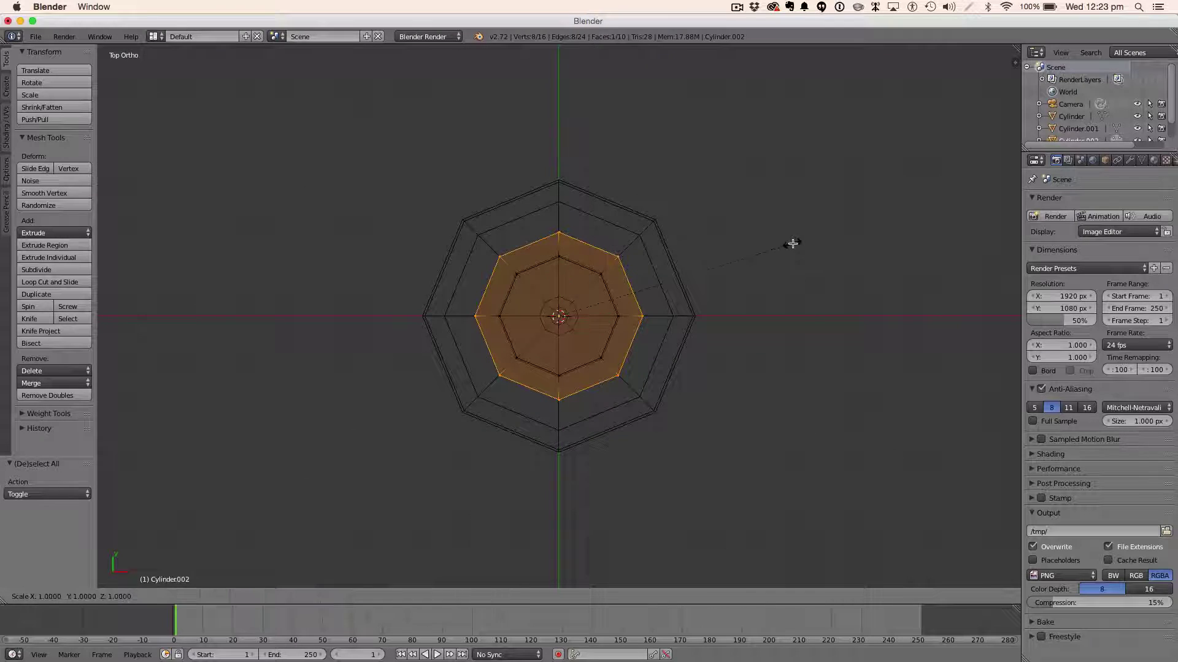
{"action": "key", "text": "Escape"}
{"action": "key", "text": "e"}
{"action": "right_click", "coordinate": [754, 259]}
{"action": "key", "text": "s"}
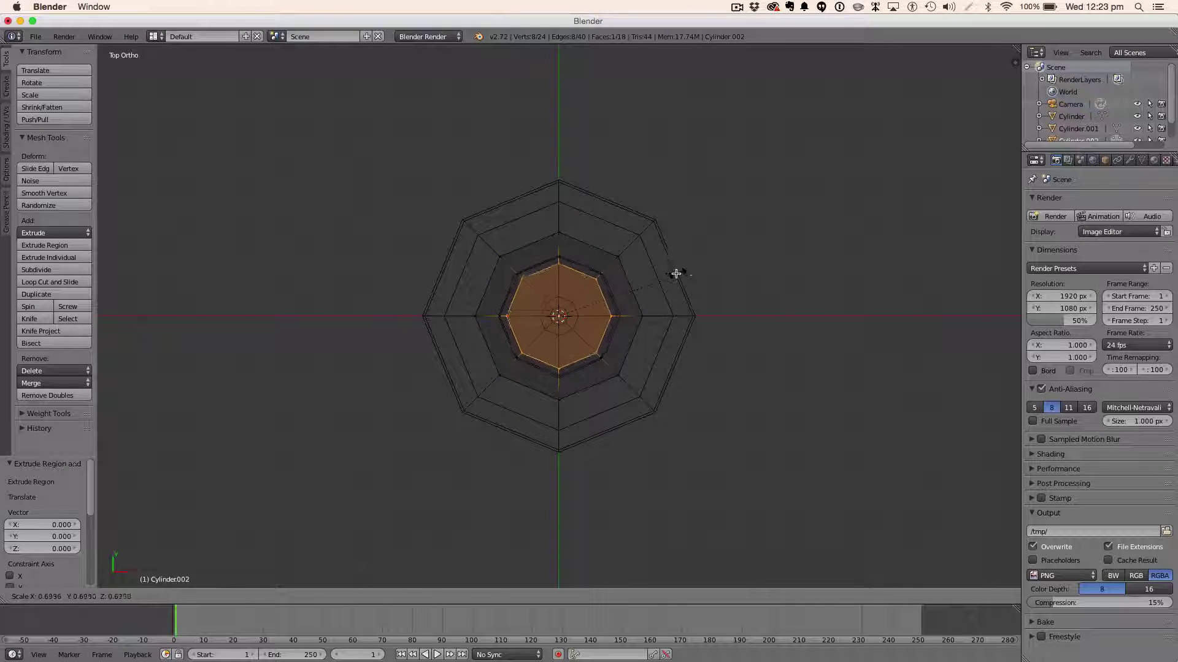
{"action": "left_click", "coordinate": [664, 274]}
Step: Lower the inner top face along Z into the pot to hollow it out, and return to solid object mode
{"action": "middle_click_drag", "start_coordinate": [665, 275], "coordinate": [667, 144]}
{"action": "key", "text": "g"}
{"action": "left_click", "coordinate": [672, 185]}
{"action": "key", "text": "ctrl+z"}
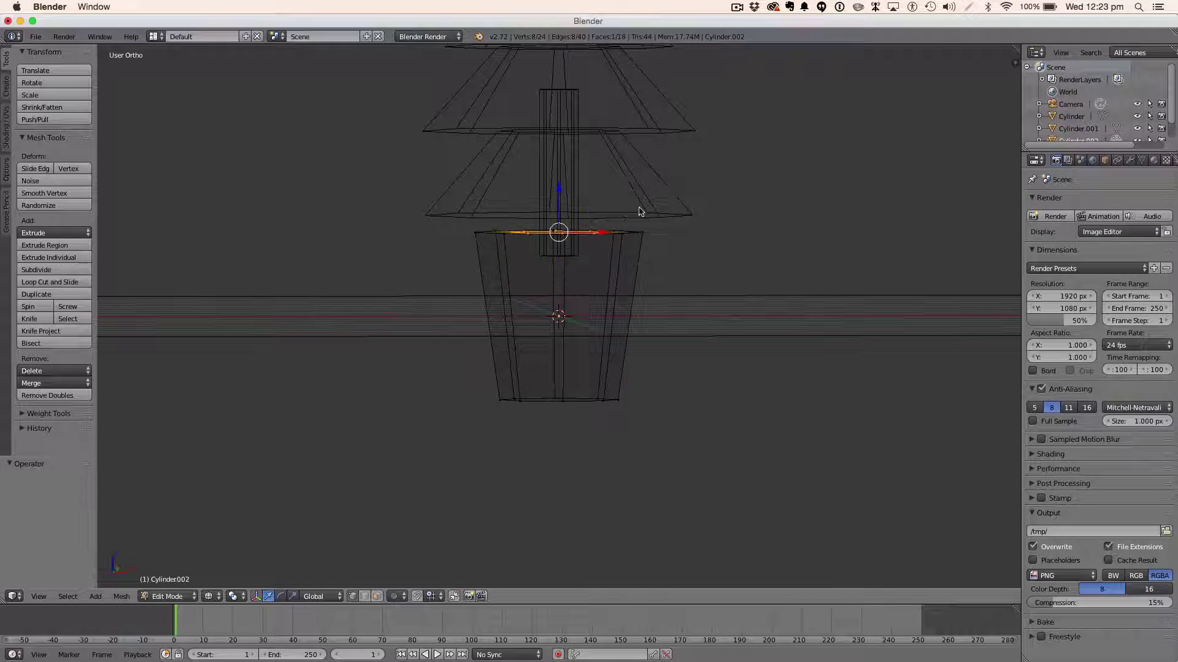
{"action": "left_click_drag", "start_coordinate": [567, 196], "coordinate": [577, 297]}
{"action": "key", "text": "Tab"}
{"action": "key", "text": "z"}
{"action": "middle_click_drag", "start_coordinate": [694, 310], "coordinate": [772, 356]}
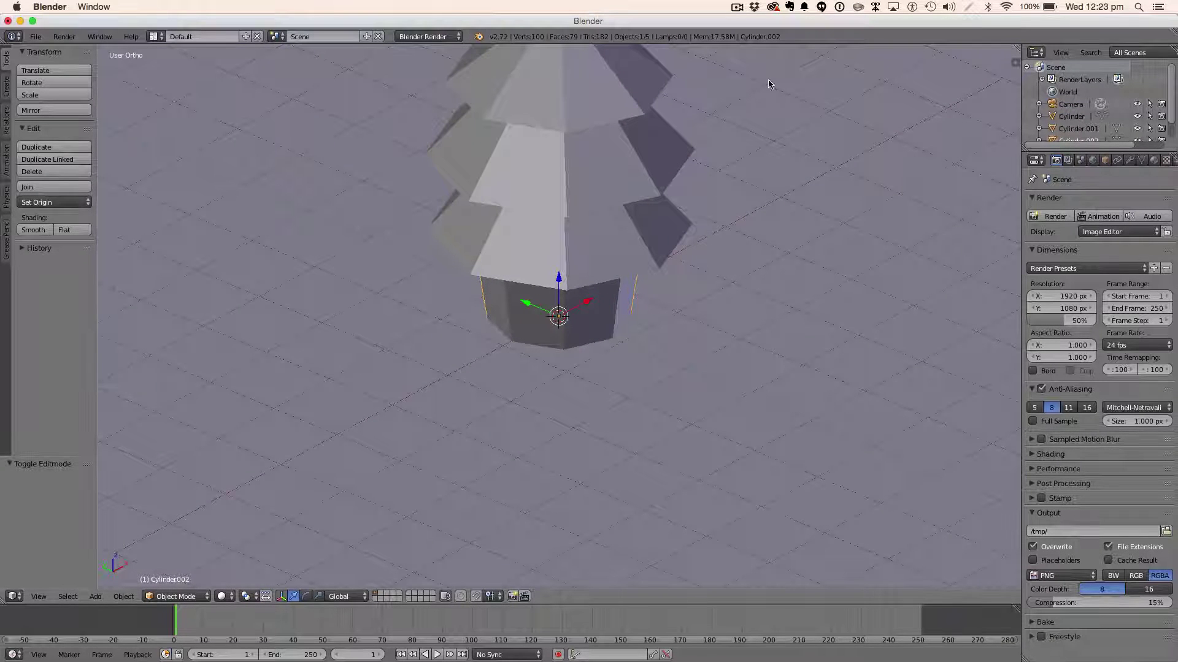
{"action": "left_click", "coordinate": [736, 7]}
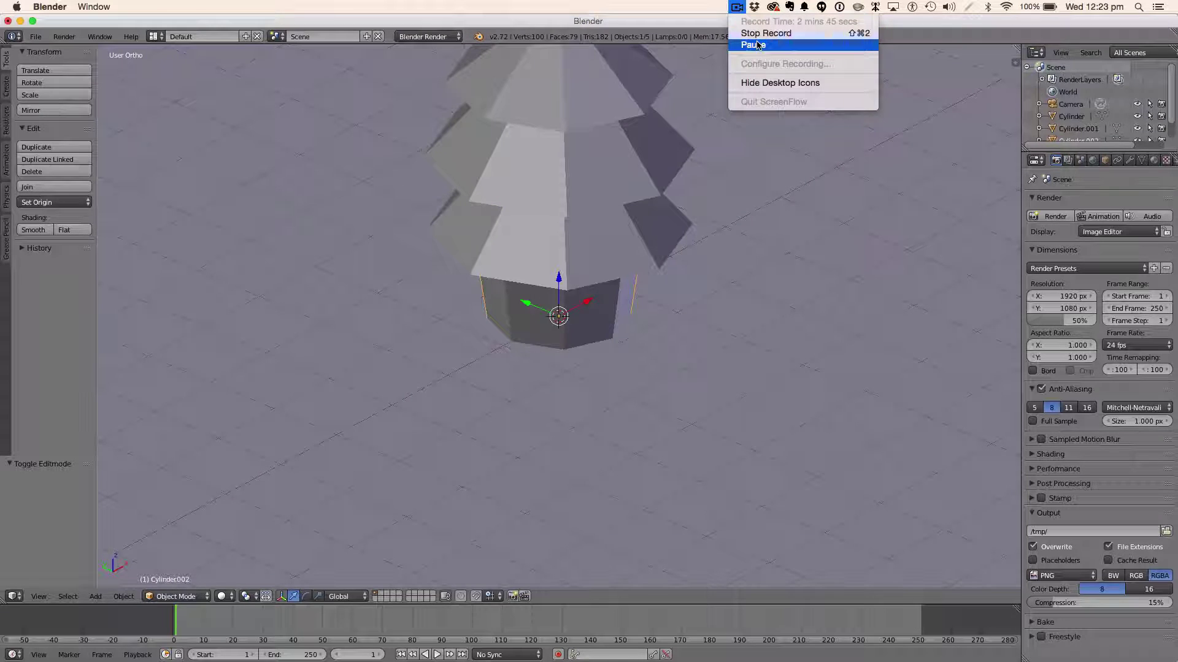
{"action": "left_click", "coordinate": [757, 45]}
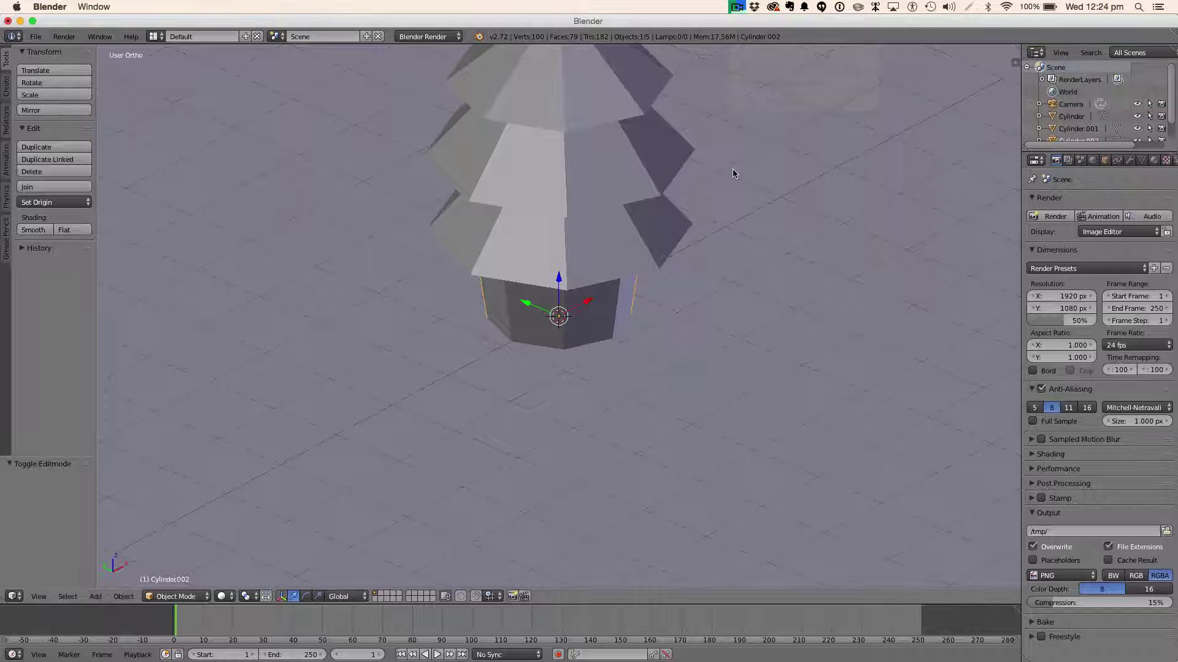
Step: Scale the pot along Z to about 0.68 and raise it about 0.46 along Z toward the tree
{"action": "middle_click_drag", "start_coordinate": [720, 187], "coordinate": [809, 146]}
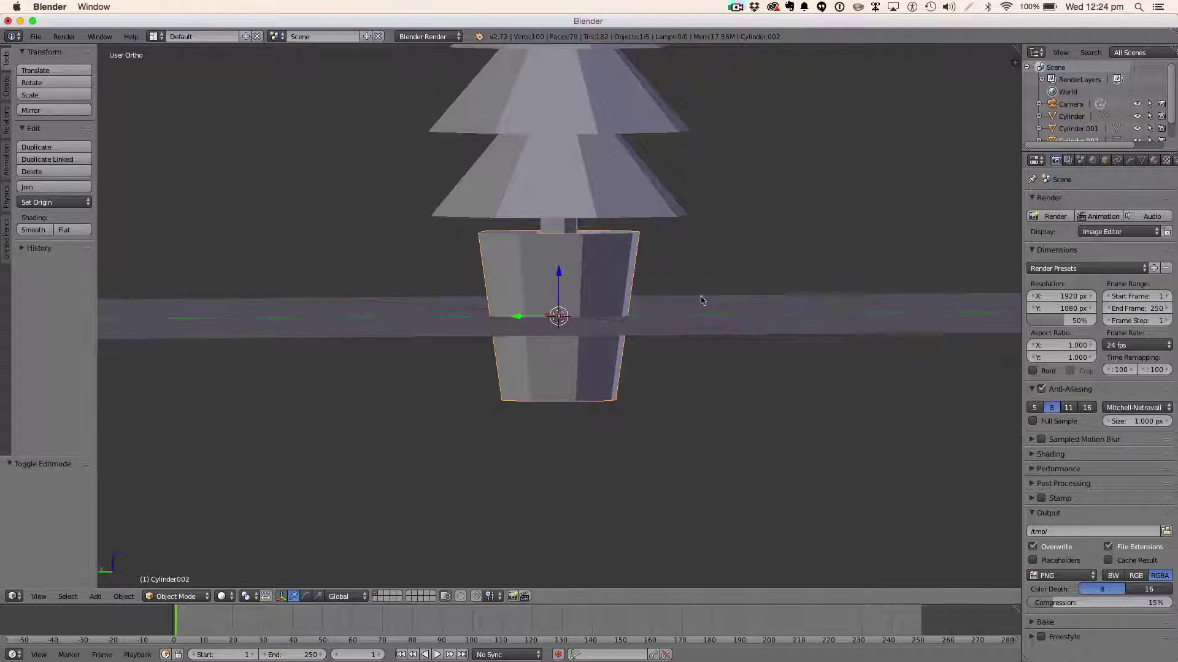
{"action": "key", "text": "s"}
{"action": "key", "text": "z"}
{"action": "left_click", "coordinate": [599, 281]}
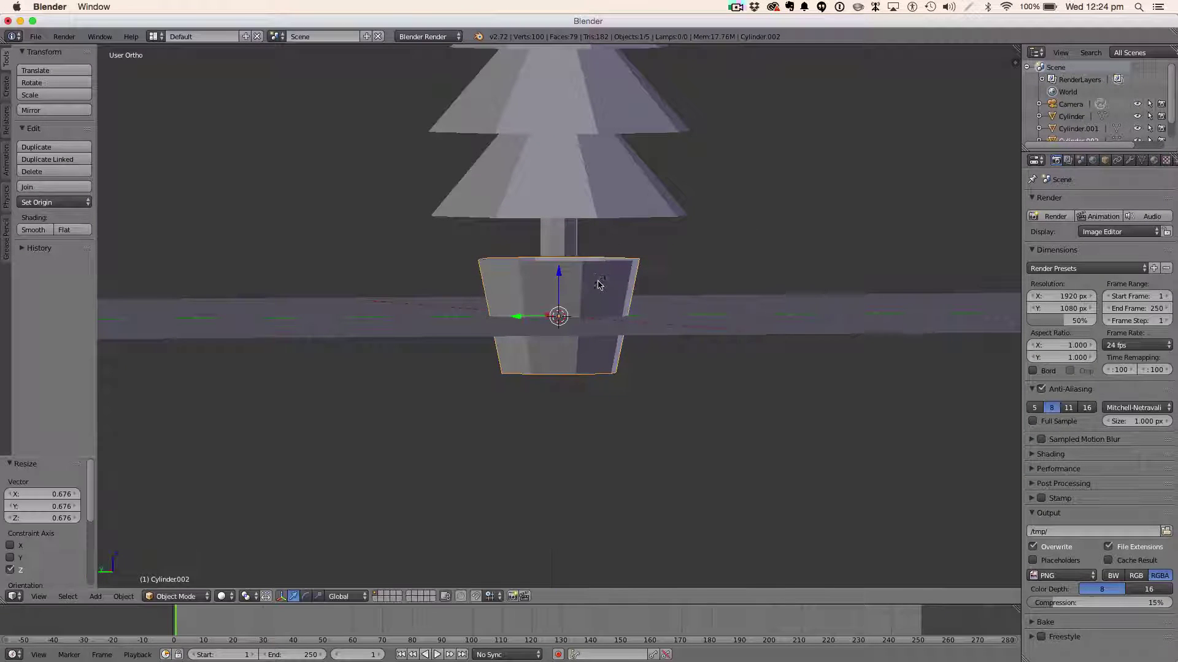
{"action": "left_click_drag", "start_coordinate": [562, 280], "coordinate": [560, 238]}
Step: In wireframe, lower the trunk along Z into the pot's hollow and drop the pot about 0.22 along Z
{"action": "key", "text": "z"}
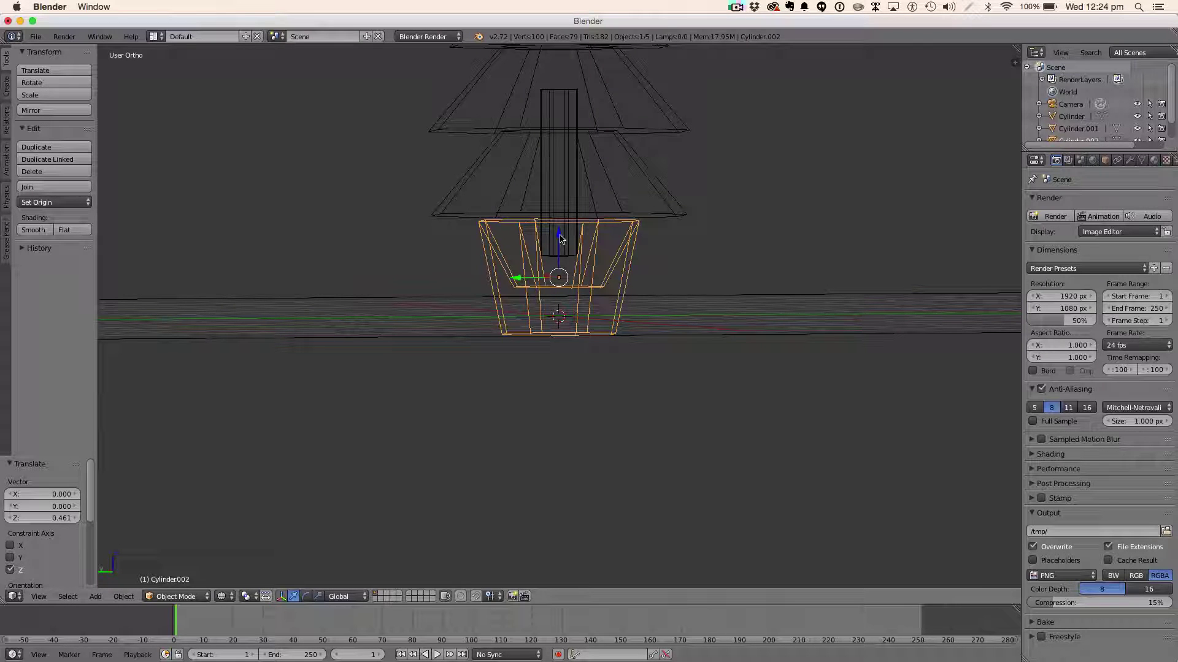
{"action": "right_click", "coordinate": [559, 210]}
{"action": "left_click_drag", "start_coordinate": [559, 137], "coordinate": [560, 184]}
{"action": "right_click", "coordinate": [625, 242]}
{"action": "left_click_drag", "start_coordinate": [560, 238], "coordinate": [560, 252]}
{"action": "right_click", "coordinate": [564, 219]}
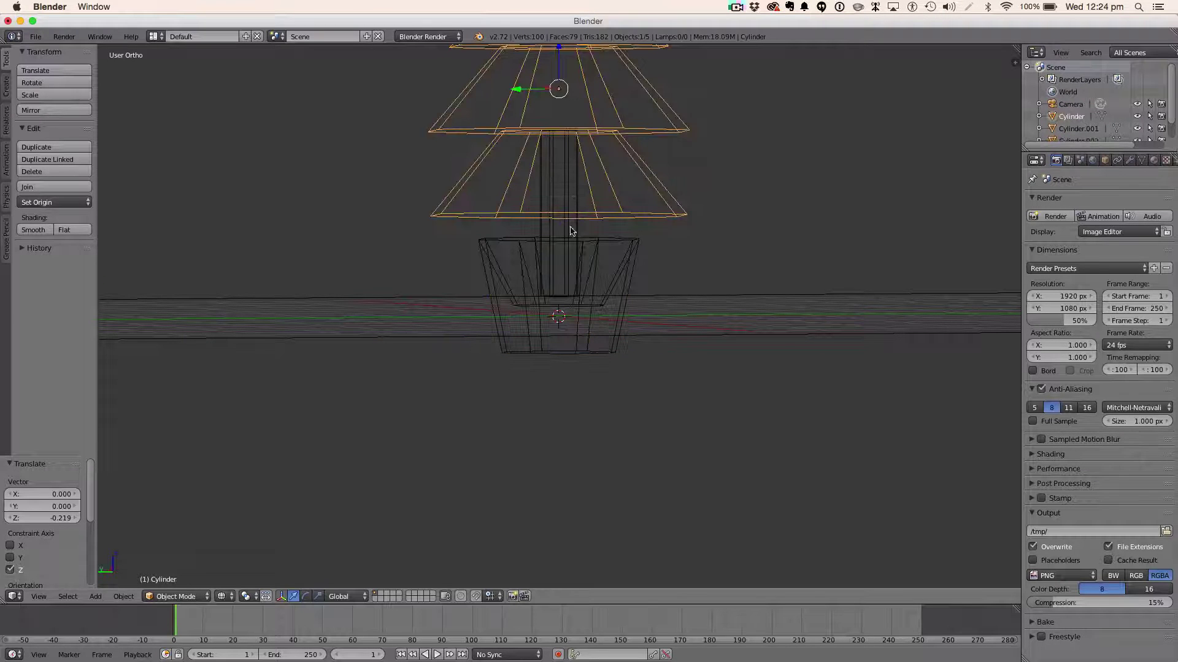
{"action": "right_click", "coordinate": [572, 232]}
{"action": "left_click_drag", "start_coordinate": [564, 177], "coordinate": [563, 199]}
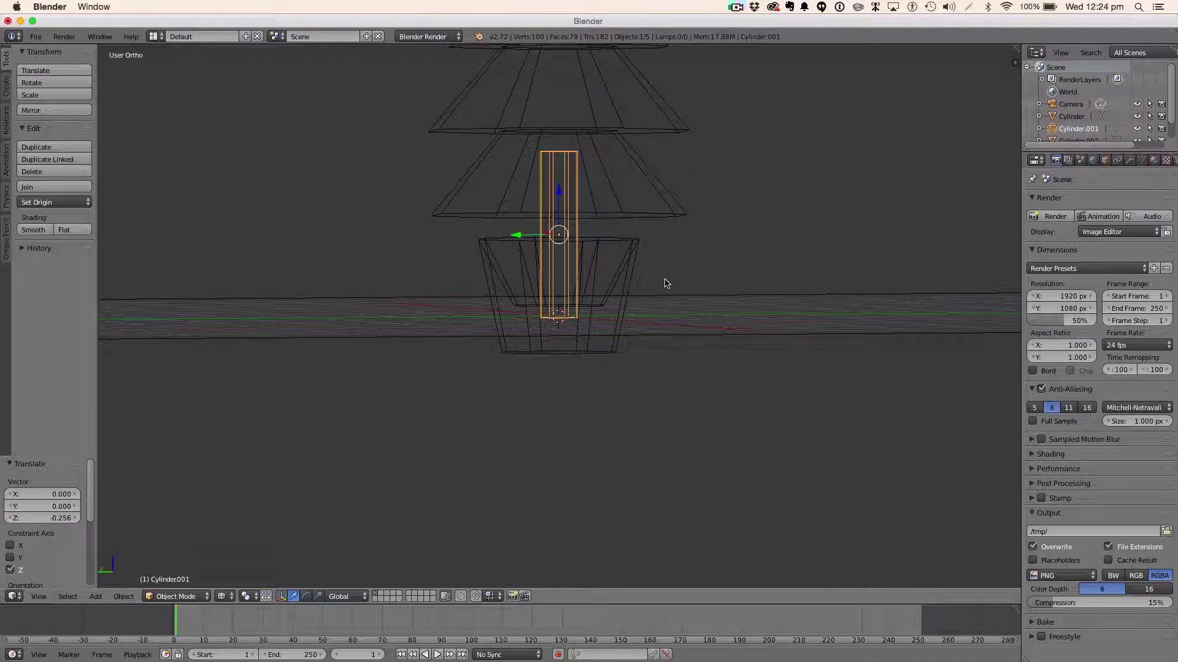
{"action": "key", "text": "Tab"}
{"action": "key", "text": "shift+z"}
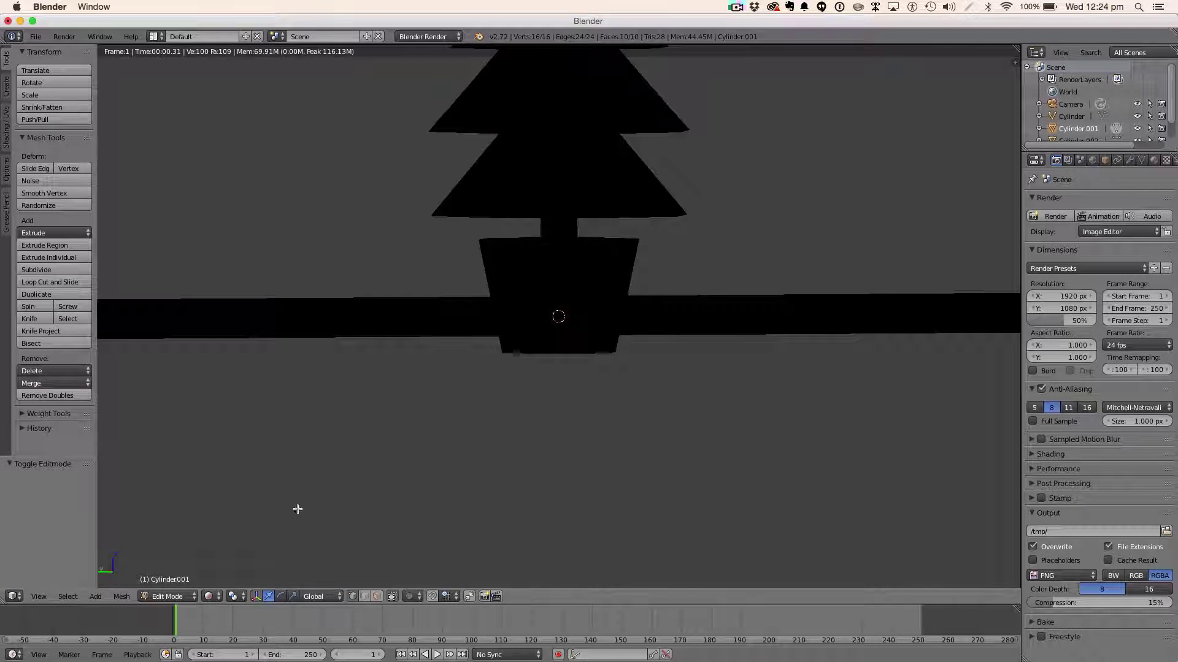
{"action": "left_click", "coordinate": [215, 597]}
{"action": "left_click", "coordinate": [230, 569]}
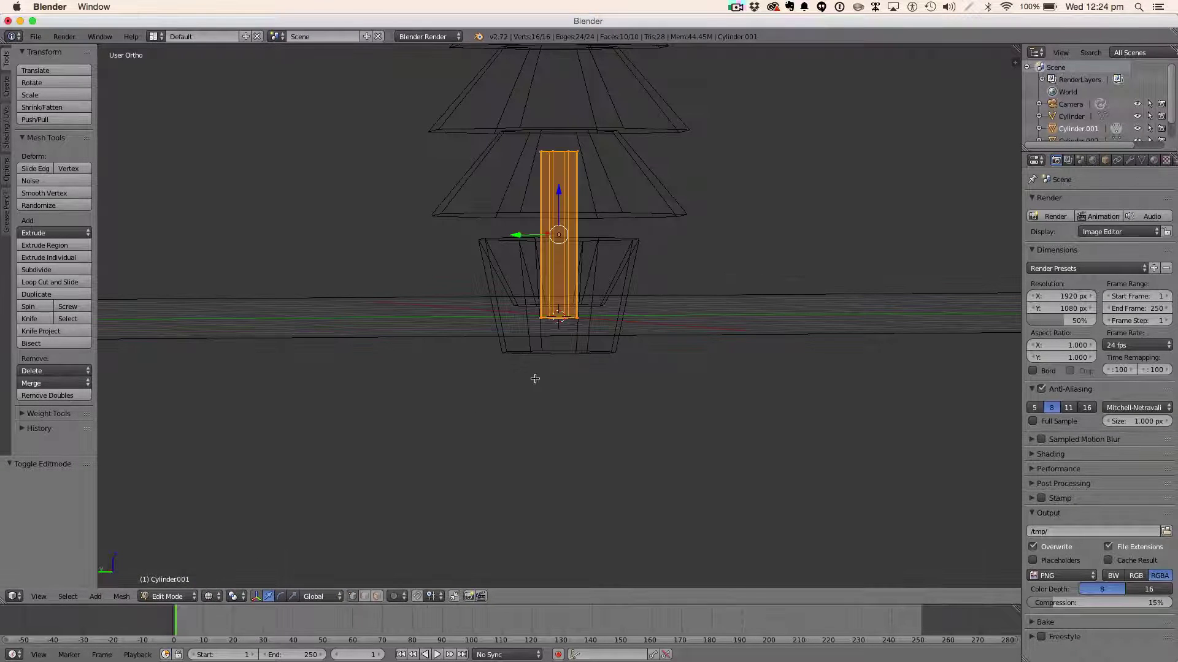
{"action": "key", "text": "Tab"}
{"action": "key", "text": "shift+z"}
Step: In front view, select the pot, trunk and tree and raise them together until the pot's base meets the ground plane
{"action": "mouse_move", "coordinate": [683, 331]}
{"action": "middle_mouse_down"}
{"action": "mouse_move", "coordinate": [747, 344]}
{"action": "mouse_move", "coordinate": [691, 328]}
{"action": "middle_mouse_up"}
{"action": "right_click", "coordinate": [691, 328]}
{"action": "key", "text": "KP_1"}
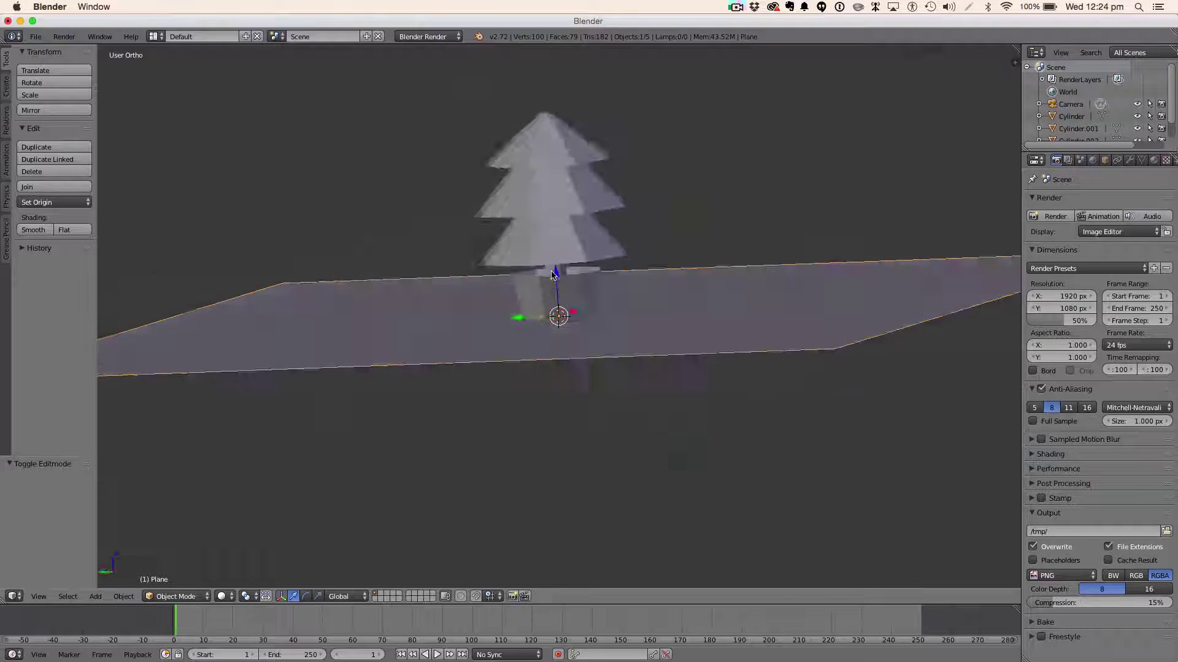
{"action": "right_click", "coordinate": [567, 282]}
{"action": "right_click", "coordinate": [559, 263], "text": "shift"}
{"action": "right_click", "coordinate": [557, 236], "text": "shift"}
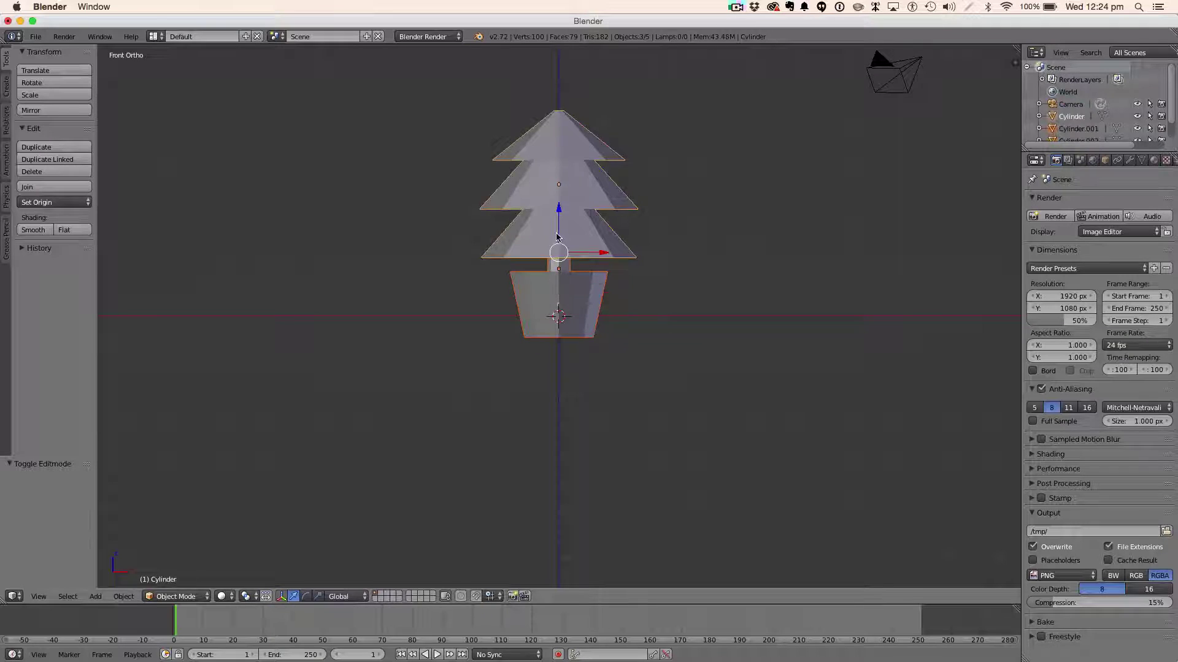
{"action": "left_click_drag", "start_coordinate": [558, 209], "coordinate": [557, 204]}
{"action": "key", "text": "Tab"}
{"action": "key", "text": "z"}
{"action": "key", "text": "Tab"}
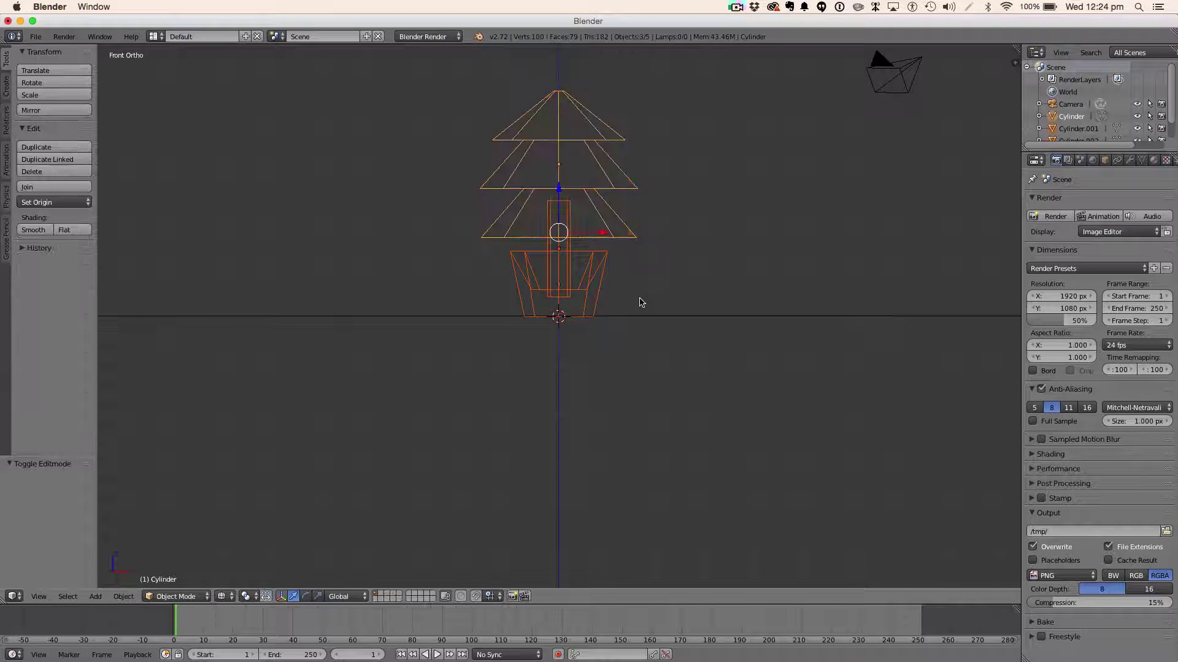
{"action": "key", "text": "z"}
Step: Select only the pot and scale it uniformly to about 0.8
{"action": "mouse_move", "coordinate": [639, 302]}
{"action": "middle_mouse_down"}
{"action": "mouse_move", "coordinate": [790, 339]}
{"action": "mouse_move", "coordinate": [863, 311]}
{"action": "mouse_move", "coordinate": [889, 315]}
{"action": "mouse_move", "coordinate": [883, 325]}
{"action": "middle_mouse_up"}
{"action": "key", "text": "Tab"}
{"action": "key", "text": "Tab"}
{"action": "key", "text": "a"}
{"action": "key", "text": "s"}
{"action": "left_click", "coordinate": [685, 309]}
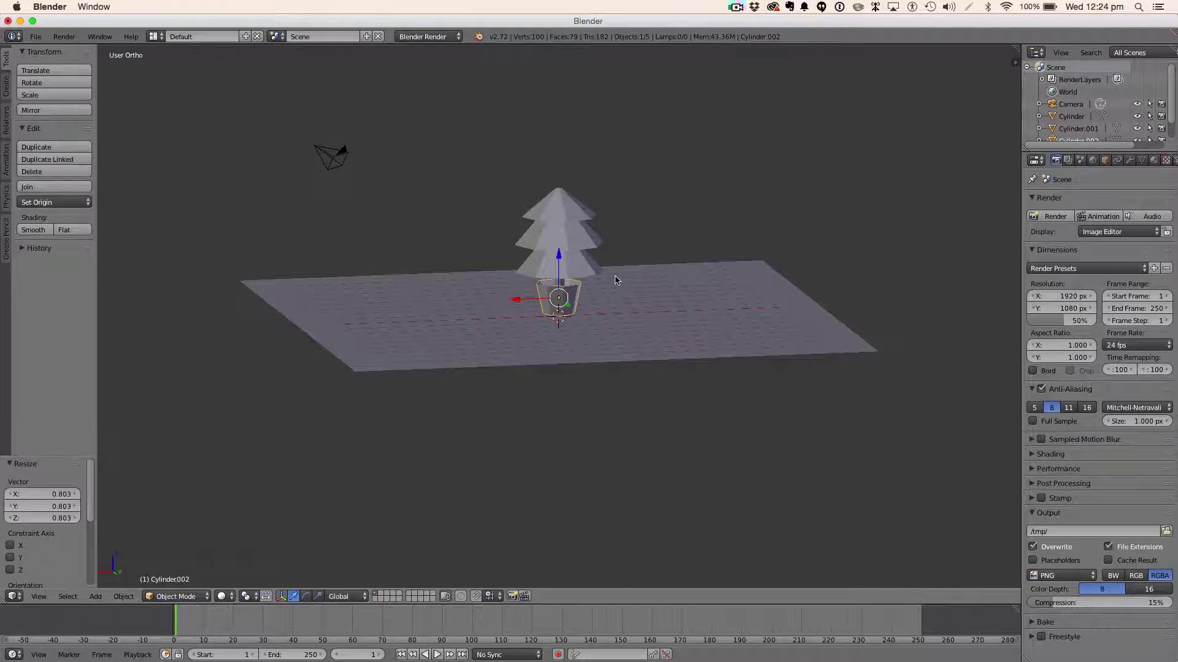
{"action": "key", "text": "KP_1"}
{"action": "scroll", "coordinate": [785, 141], "scroll_direction": "up", "scroll_amount": 7}
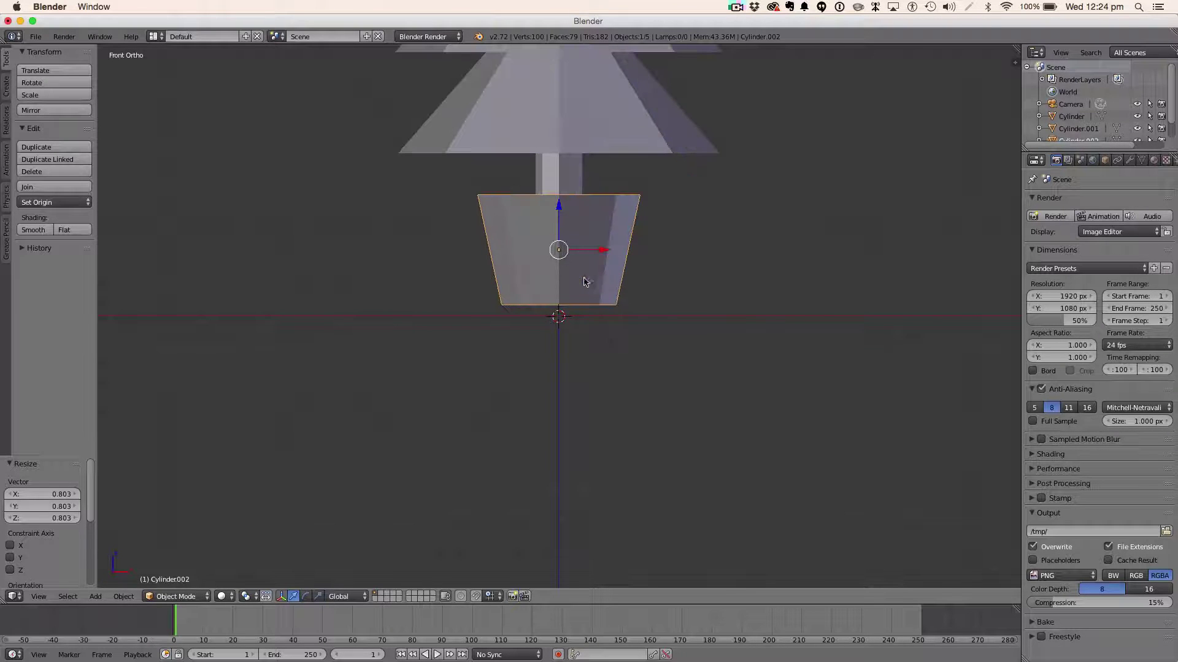
{"action": "key", "text": "s"}
{"action": "key", "text": "x"}
{"action": "left_click", "coordinate": [752, 250]}
{"action": "key", "text": "s"}
{"action": "key", "text": "Escape"}
{"action": "key", "text": "ctrl+z"}
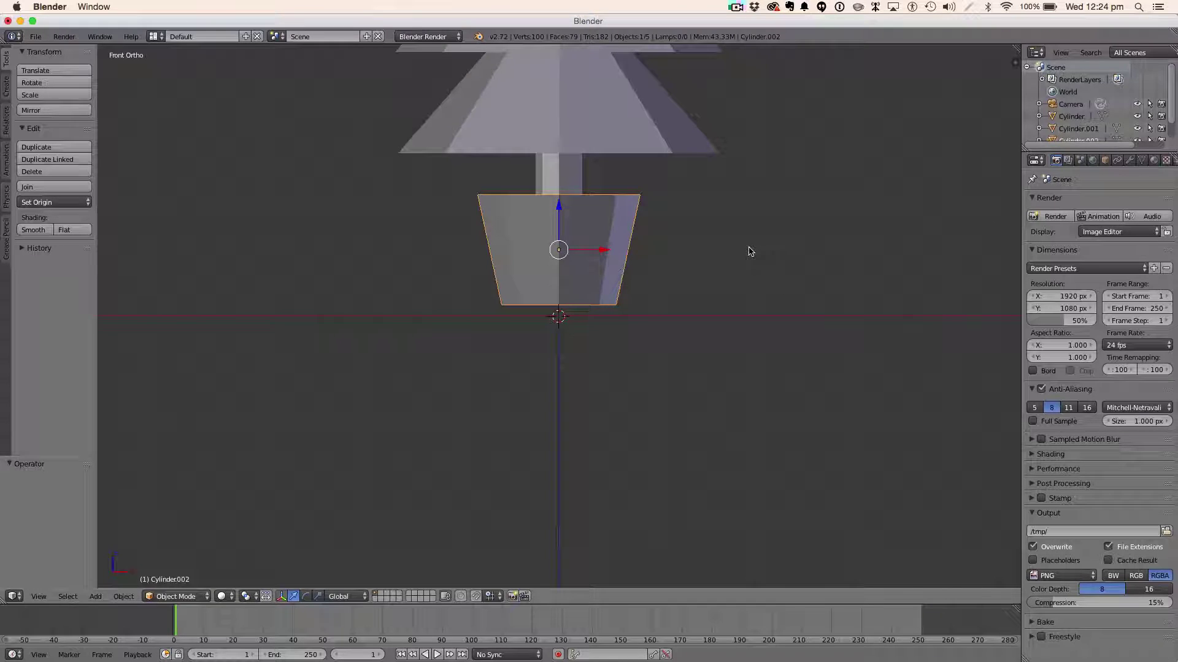
Step: Scale the pot horizontally in X and Y to about 0.59, keeping its height
{"action": "key", "text": "s"}
{"action": "key", "text": "shift+z"}
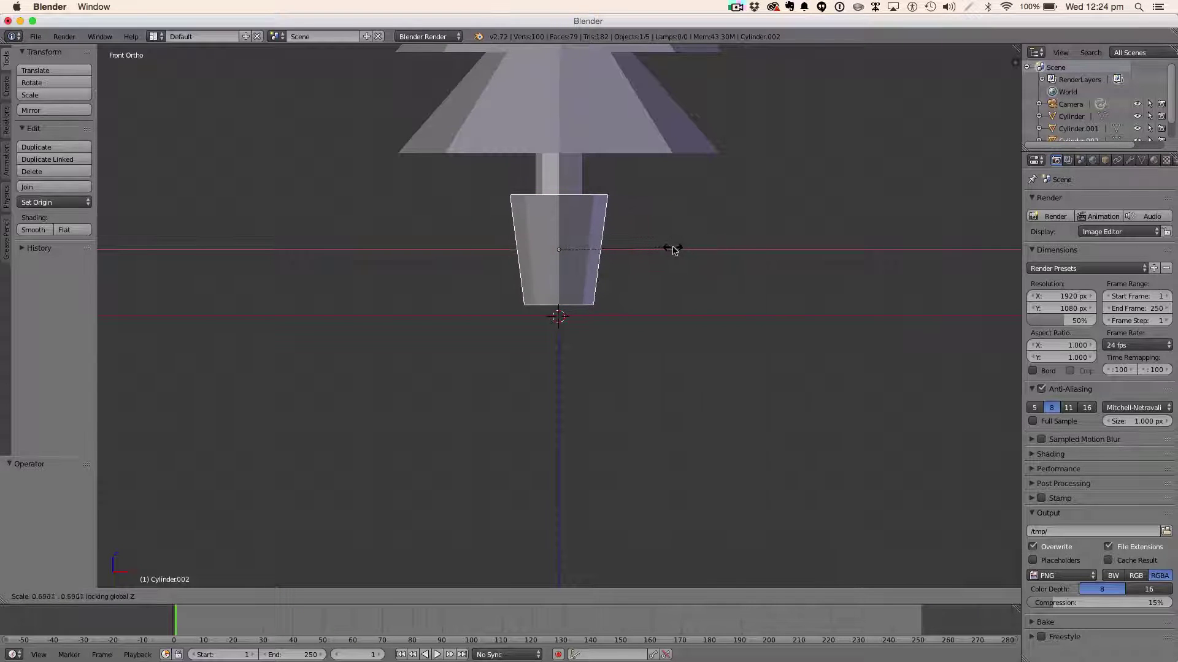
{"action": "left_click", "coordinate": [673, 251]}
Step: Add the trunk and tree to the pot selection, lower all three about 0.19 along Z, and deselect everything
{"action": "middle_click_drag", "start_coordinate": [673, 251], "coordinate": [607, 210]}
{"action": "right_click", "coordinate": [559, 198], "text": "shift"}
{"action": "scroll", "coordinate": [589, 202], "scroll_direction": "down", "scroll_amount": 3}
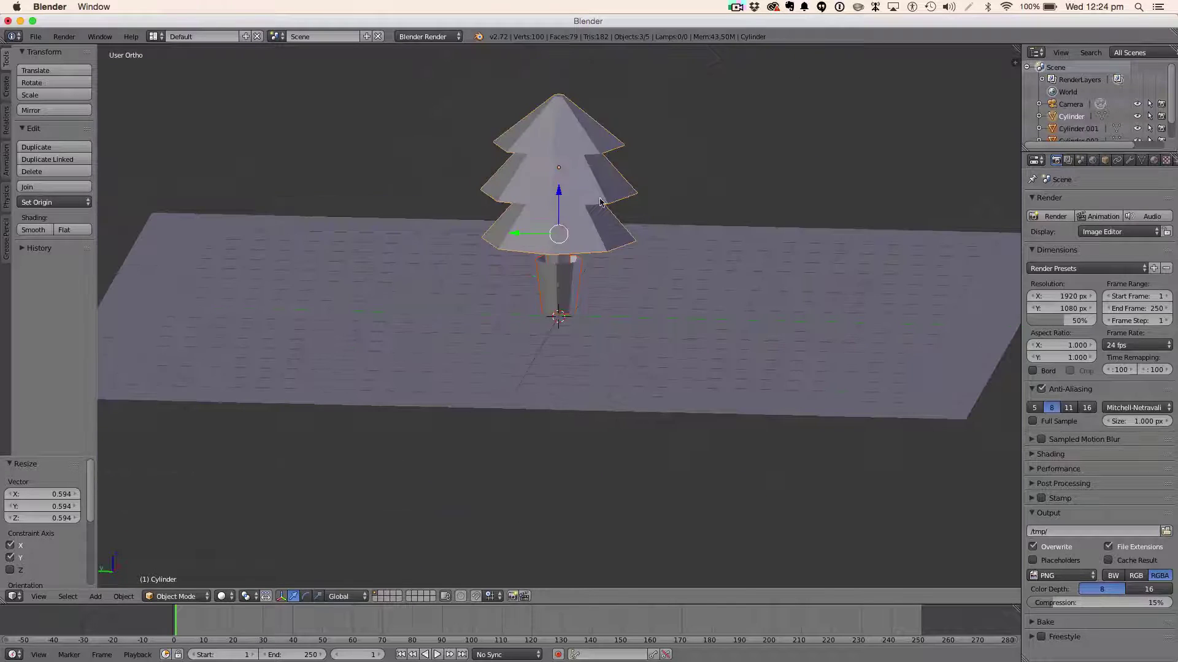
{"action": "key", "text": "ctrl+space"}
{"action": "key", "text": "ctrl+space"}
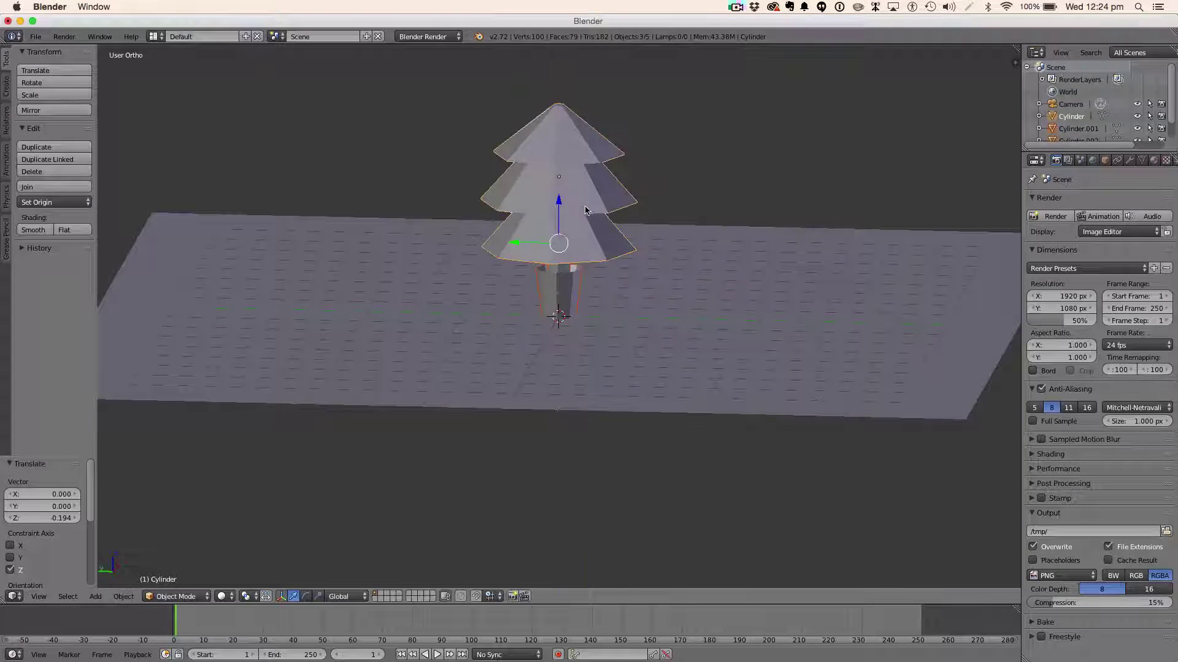
{"action": "key", "text": "a"}
{"action": "middle_click_drag", "start_coordinate": [744, 262], "coordinate": [765, 241]}
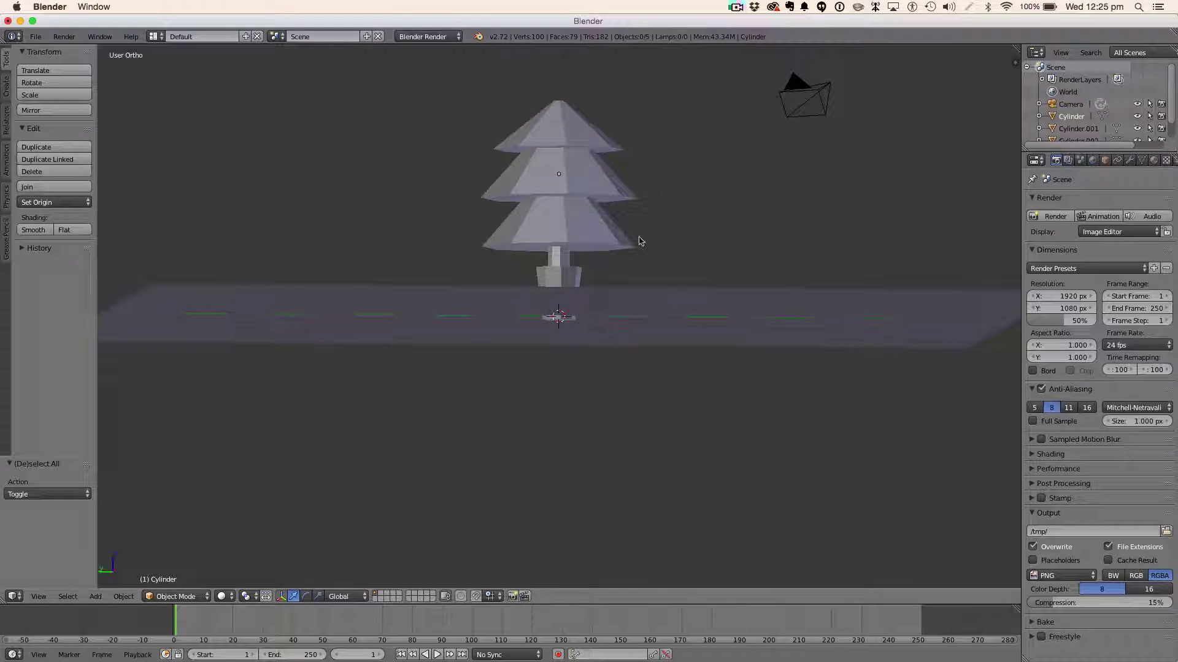
Step: Lower the tree's foliage slightly along Z toward the pot and deselect it
{"action": "right_click", "coordinate": [570, 234]}
{"action": "key", "text": "a"}
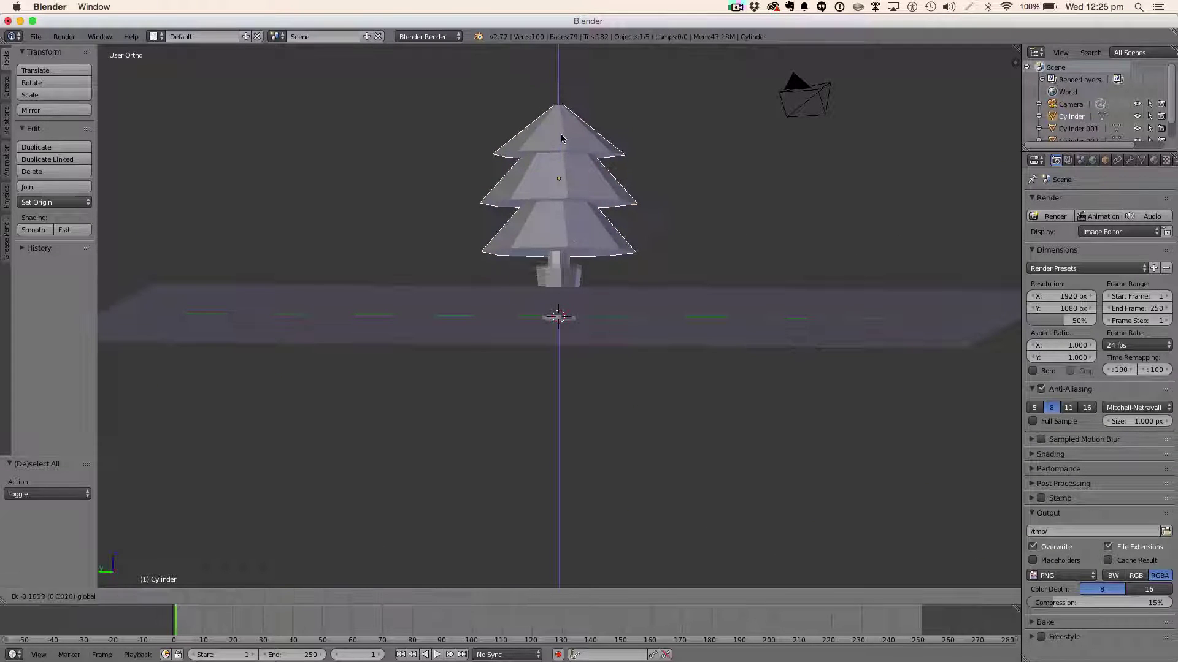
{"action": "middle_click_drag", "start_coordinate": [699, 215], "coordinate": [701, 252]}
{"action": "scroll", "coordinate": [662, 248], "scroll_direction": "down", "scroll_amount": 3}
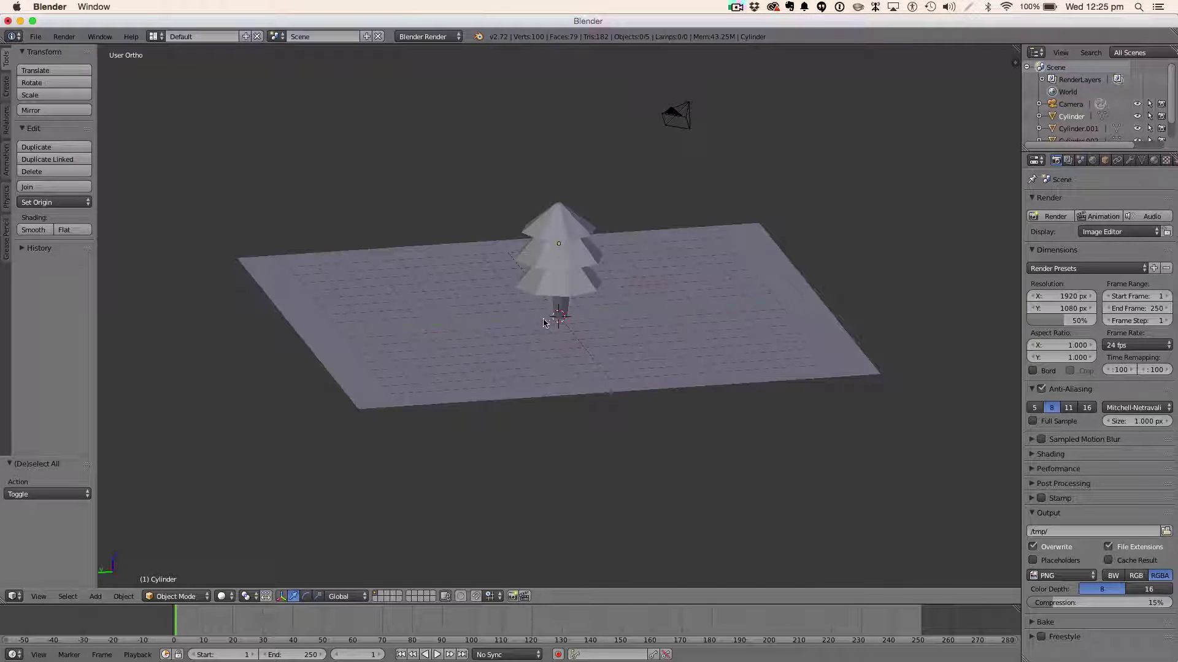
Step: Scale the pot along Z to about 0.64 and move it down along Z toward the ground plane
{"action": "scroll", "coordinate": [615, 276], "scroll_direction": "down", "scroll_amount": 2}
{"action": "scroll", "coordinate": [615, 276], "scroll_direction": "up", "scroll_amount": 4}
{"action": "middle_click_drag", "start_coordinate": [615, 276], "coordinate": [617, 261]}
{"action": "key", "text": "s"}
{"action": "left_click", "coordinate": [601, 287]}
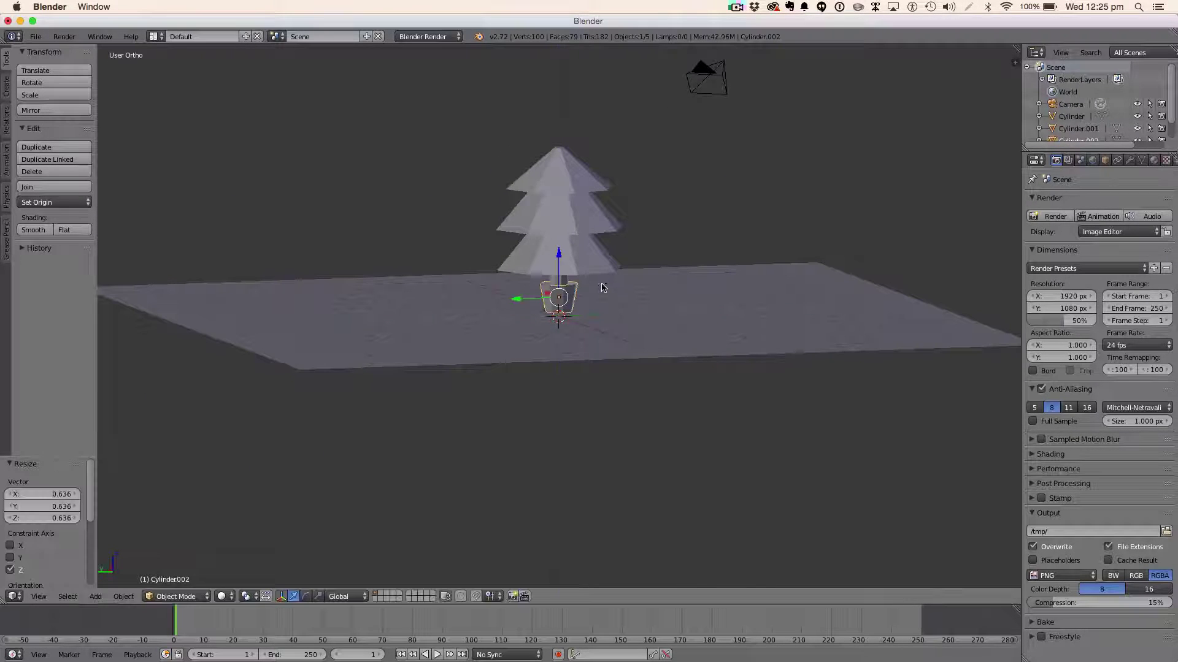
{"action": "key", "text": "g"}
{"action": "key", "text": "z"}
{"action": "left_click", "coordinate": [558, 261]}
Step: Lower the tree's foliage and trunk about 0.41 along Z toward the pot, and deselect everything
{"action": "right_click", "coordinate": [570, 262]}
{"action": "key", "text": "g"}
{"action": "key", "text": "z"}
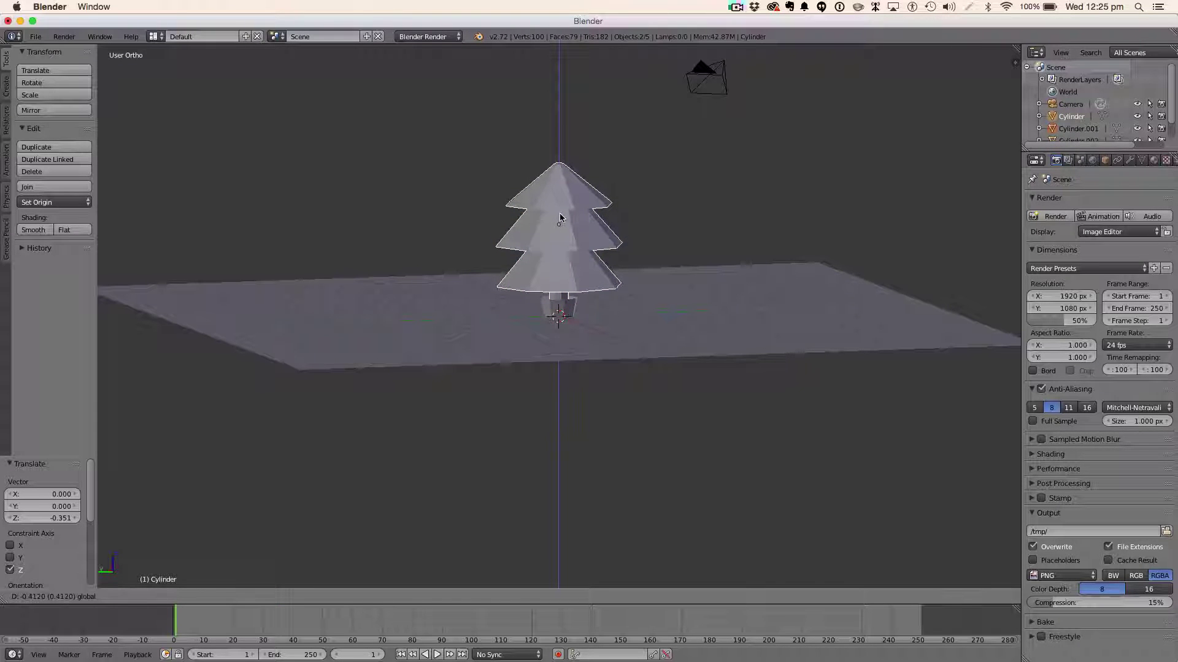
{"action": "left_click", "coordinate": [560, 216]}
{"action": "key", "text": "a"}
{"action": "key", "text": "shift+z"}
{"action": "mouse_move", "coordinate": [693, 265]}
{"action": "middle_mouse_down"}
{"action": "mouse_move", "coordinate": [825, 277]}
{"action": "mouse_move", "coordinate": [807, 300]}
{"action": "mouse_move", "coordinate": [675, 284]}
{"action": "mouse_move", "coordinate": [686, 260]}
{"action": "mouse_move", "coordinate": [770, 304]}
{"action": "mouse_move", "coordinate": [654, 335]}
{"action": "mouse_move", "coordinate": [644, 294]}
{"action": "mouse_move", "coordinate": [702, 284]}
{"action": "mouse_move", "coordinate": [686, 289]}
{"action": "mouse_move", "coordinate": [710, 265]}
{"action": "mouse_move", "coordinate": [679, 273]}
{"action": "mouse_move", "coordinate": [662, 281]}
{"action": "mouse_move", "coordinate": [745, 308]}
{"action": "mouse_move", "coordinate": [830, 284]}
{"action": "mouse_move", "coordinate": [710, 342]}
{"action": "mouse_move", "coordinate": [600, 313]}
{"action": "mouse_move", "coordinate": [623, 295]}
{"action": "mouse_move", "coordinate": [815, 326]}
{"action": "mouse_move", "coordinate": [490, 323]}
{"action": "middle_mouse_up"}
{"action": "scroll", "coordinate": [711, 265], "scroll_direction": "down", "scroll_amount": 3}
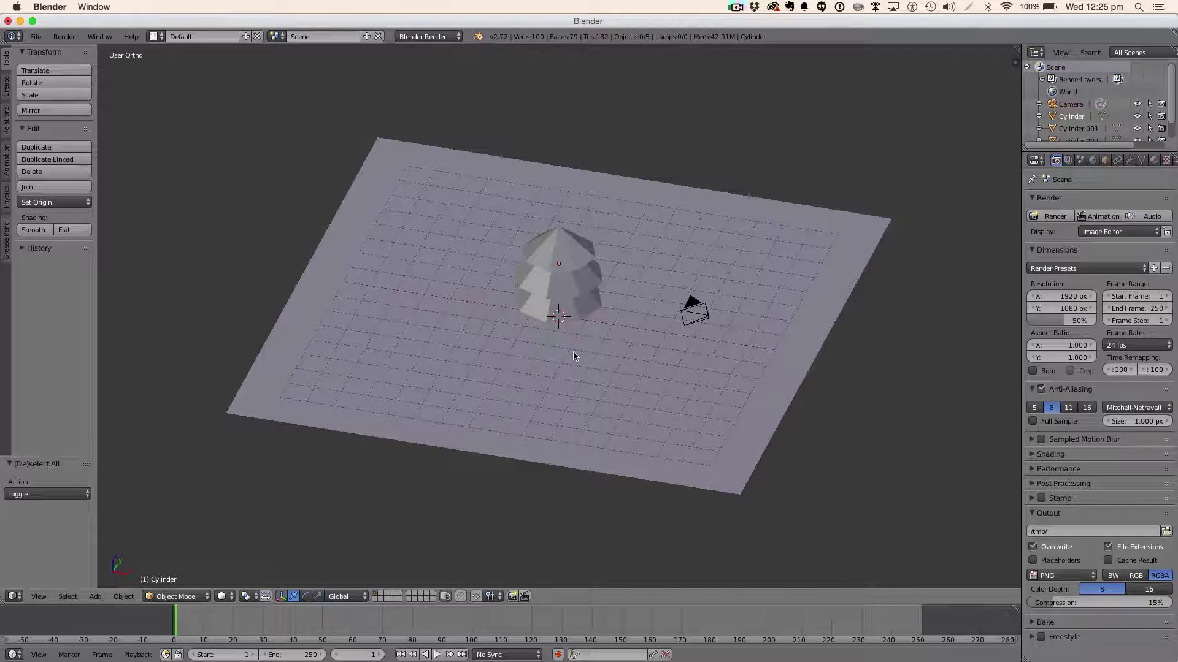
Step: In front view, add a new cylinder at the origin with 5 vertices
{"action": "key", "text": "KP_1"}
{"action": "scroll", "coordinate": [576, 356], "scroll_direction": "up", "scroll_amount": 4}
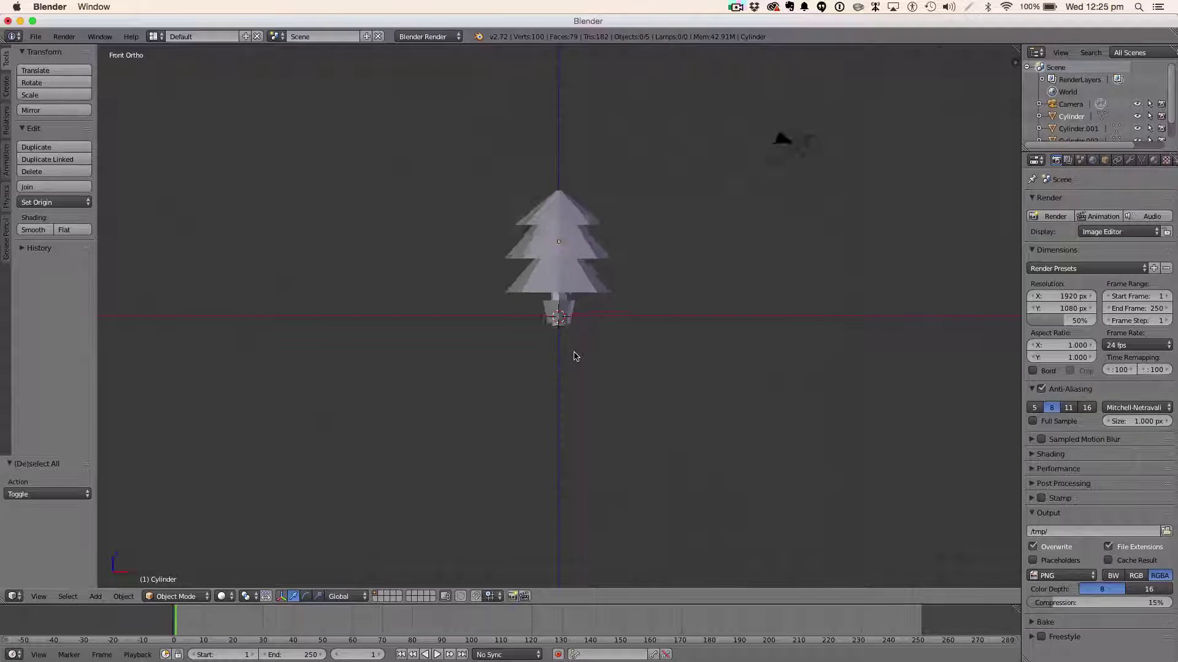
{"action": "key", "text": "shift+a"}
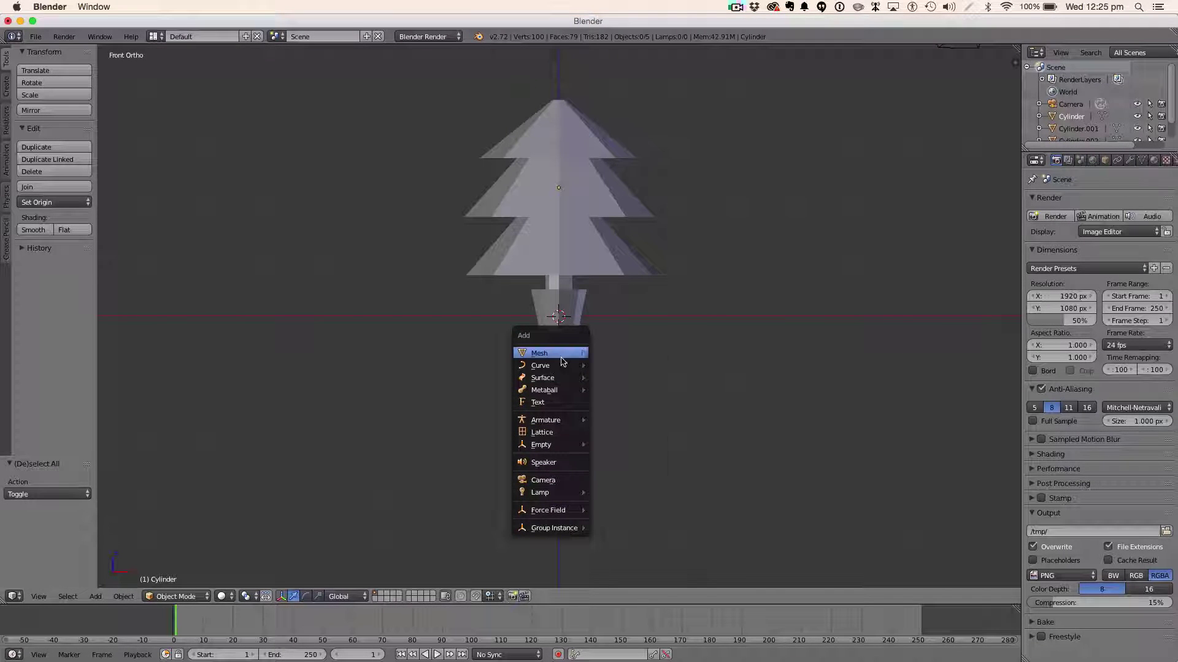
{"action": "mouse_move", "coordinate": [563, 362]}
{"action": "left_click", "coordinate": [623, 413]}
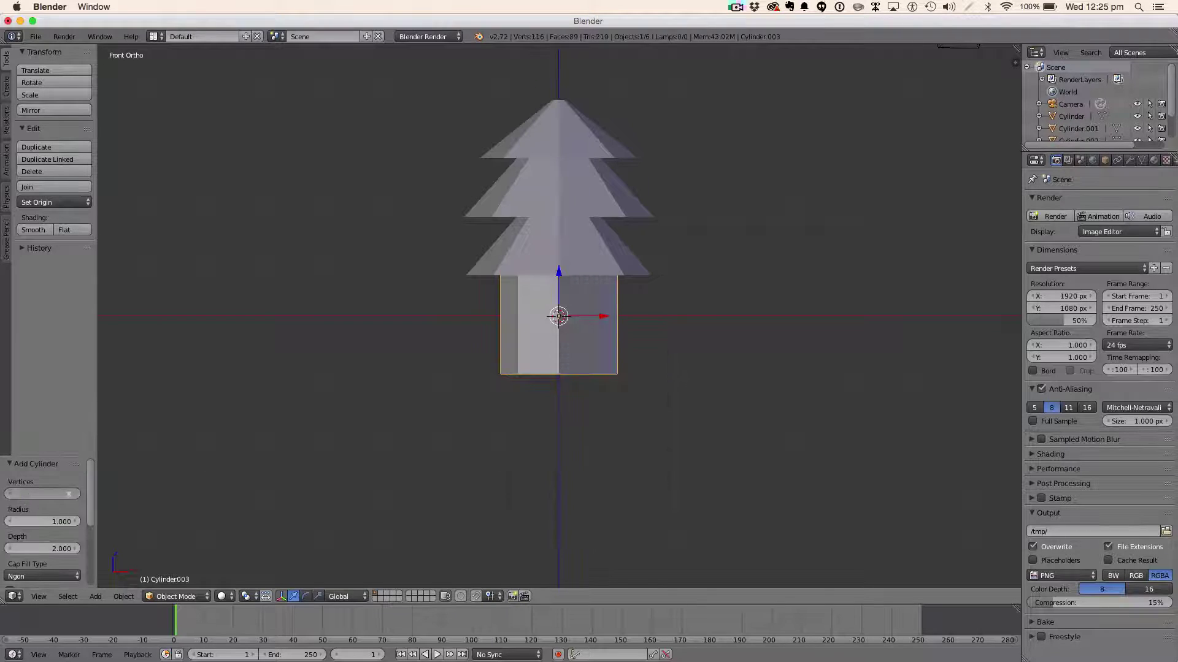
{"action": "type", "text": "5"}
{"action": "key", "text": "Return"}
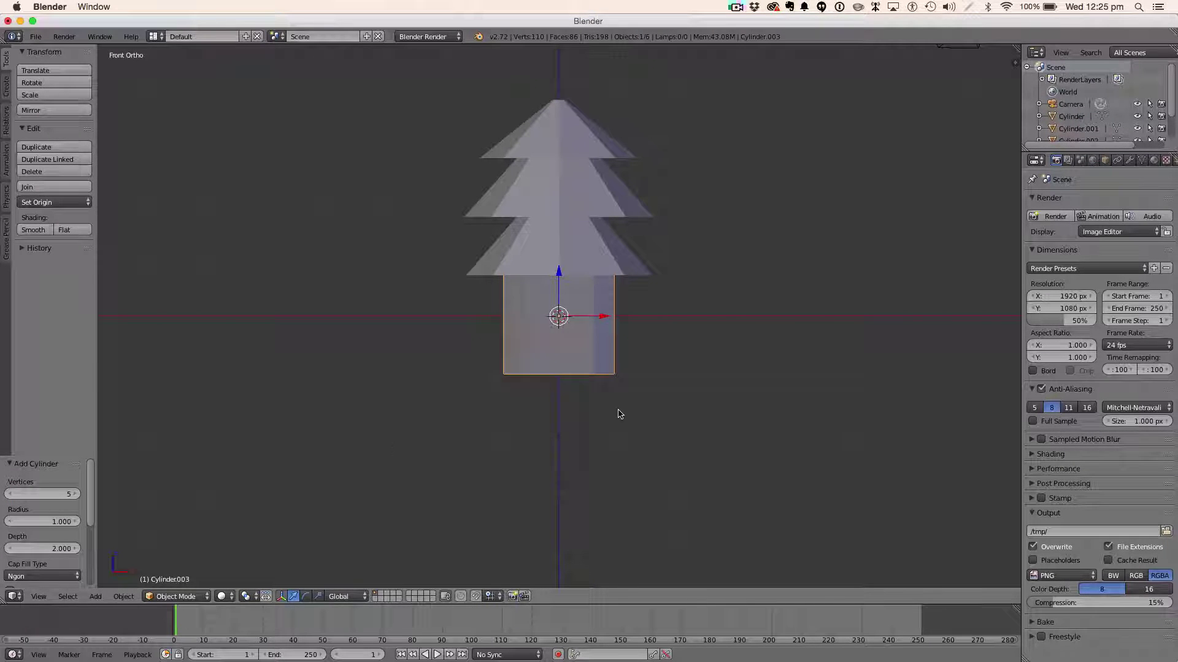
Step: Rotate the five-sided cylinder 90° about X and move it down along Z below the pot
{"action": "type", "text": "rx"}
{"action": "type", "text": "90"}
{"action": "key", "text": "Return"}
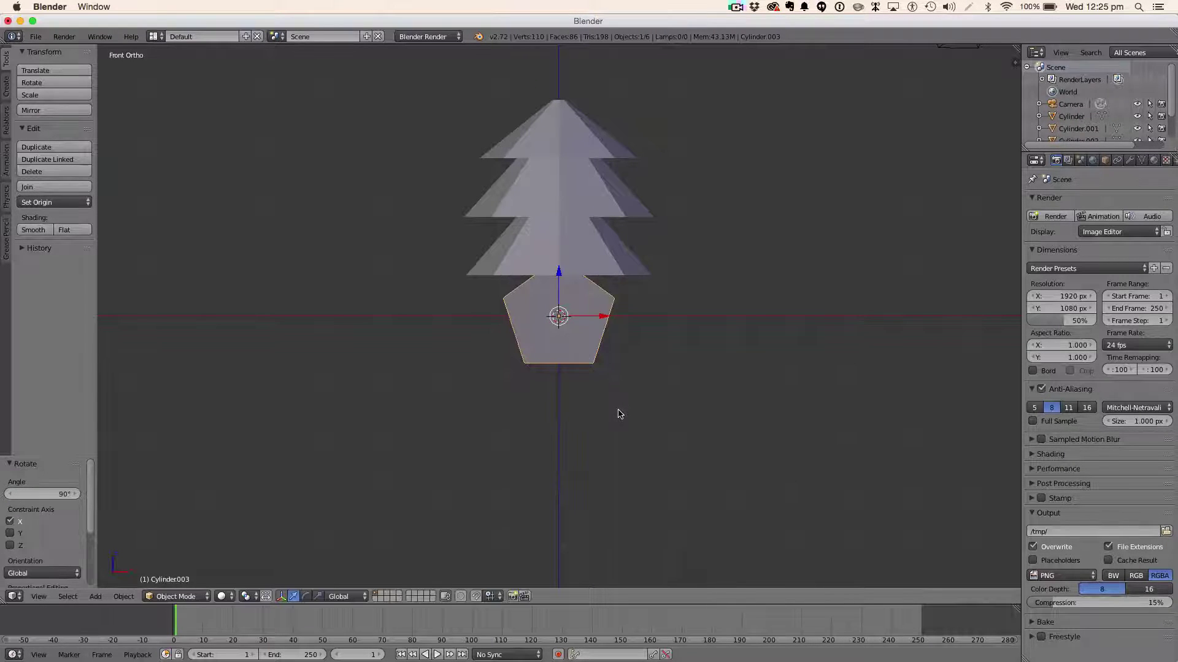
{"action": "key", "text": "g"}
{"action": "key", "text": "z"}
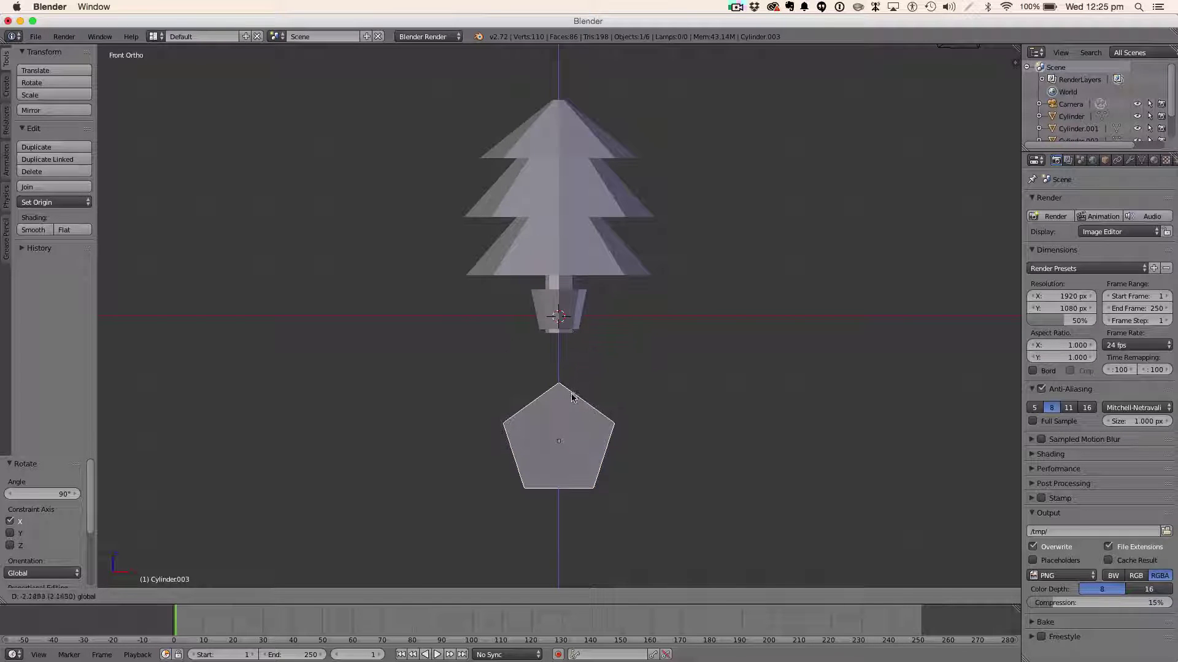
{"action": "left_click", "coordinate": [592, 375]}
Step: In wireframe Edit Mode, extrude the pentagon's upper-right face about 1.07 outward and scale its end down into a narrow star tip
{"action": "key", "text": "Tab"}
{"action": "key", "text": "z"}
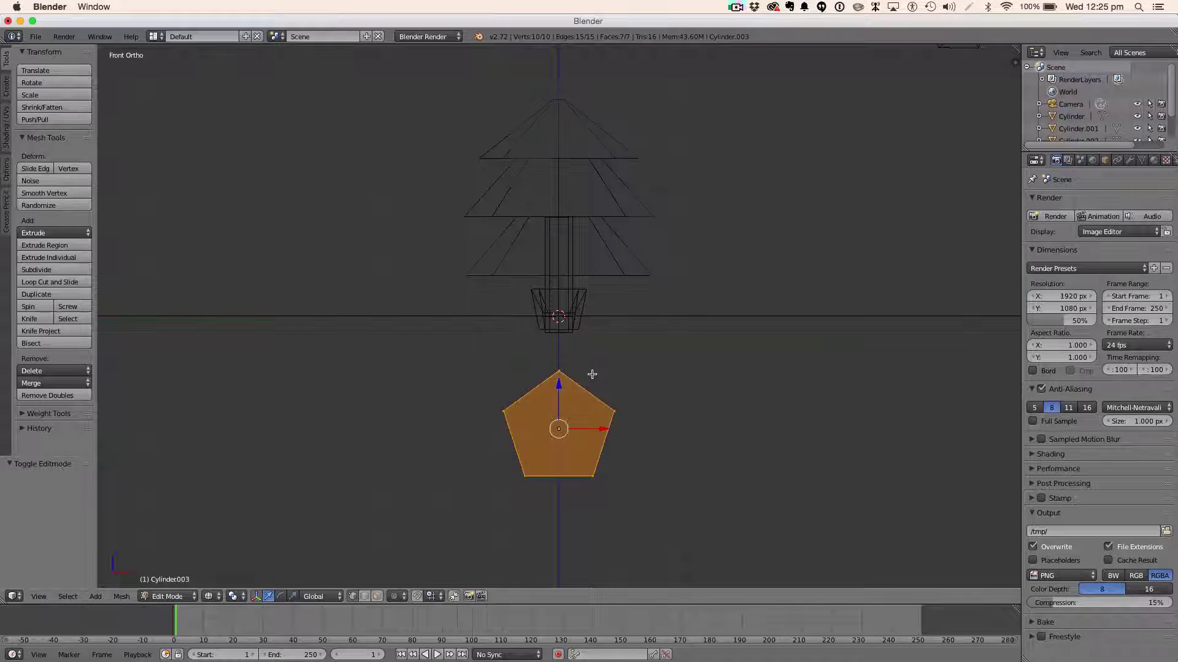
{"action": "key", "text": "a"}
{"action": "key", "text": "c"}
{"action": "left_click_drag", "start_coordinate": [557, 376], "coordinate": [620, 394]}
{"action": "right_click", "coordinate": [634, 395]}
{"action": "key", "text": "e"}
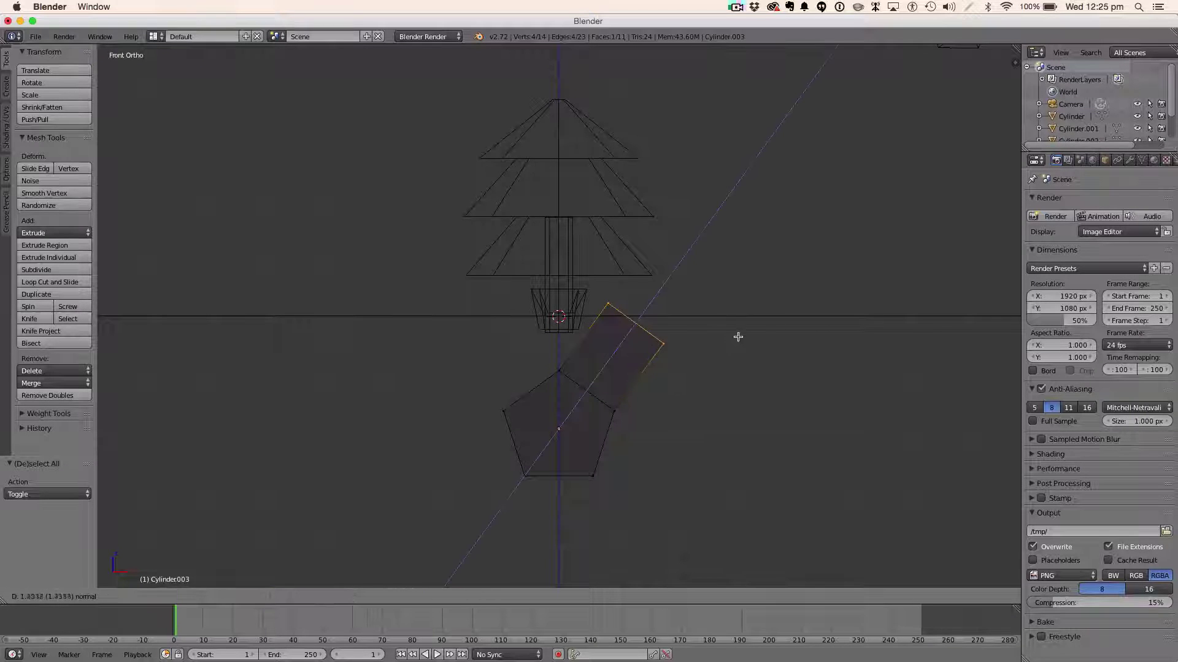
{"action": "left_click", "coordinate": [724, 349]}
{"action": "key", "text": "s"}
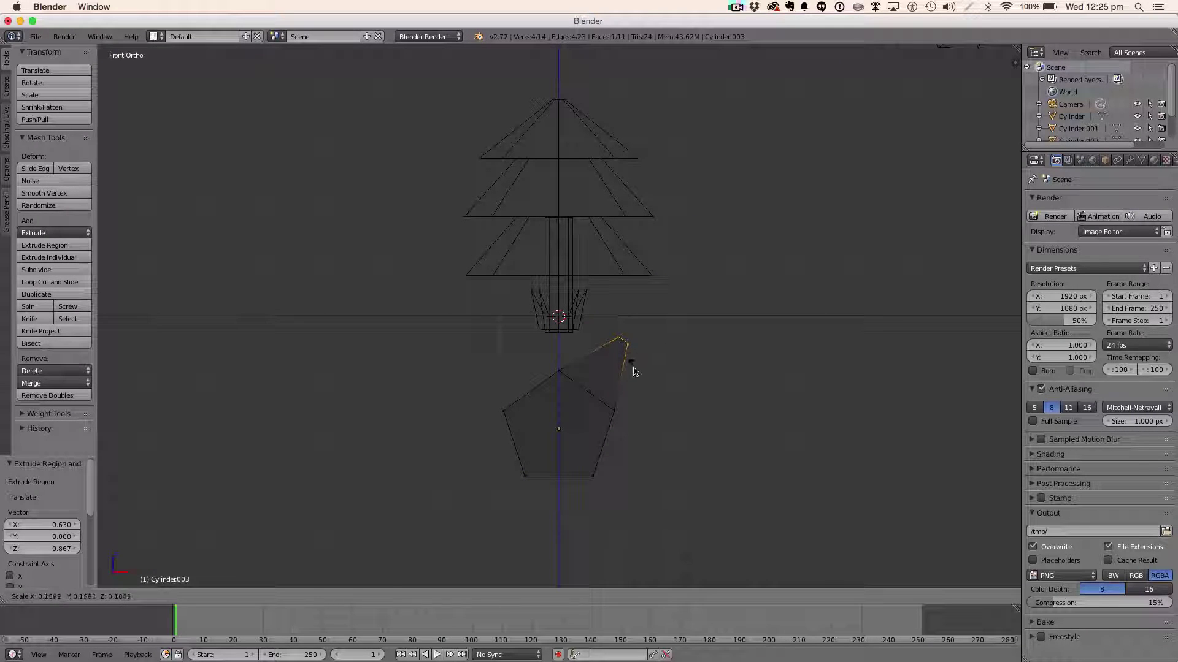
{"action": "left_click", "coordinate": [637, 359]}
Step: Extrude the pentagon's upper-left face about 1.0 outward and scale its end down into a narrow star tip
{"action": "key", "text": "a"}
{"action": "key", "text": "c"}
{"action": "left_click_drag", "start_coordinate": [505, 389], "coordinate": [525, 379]}
{"action": "right_click", "coordinate": [525, 379]}
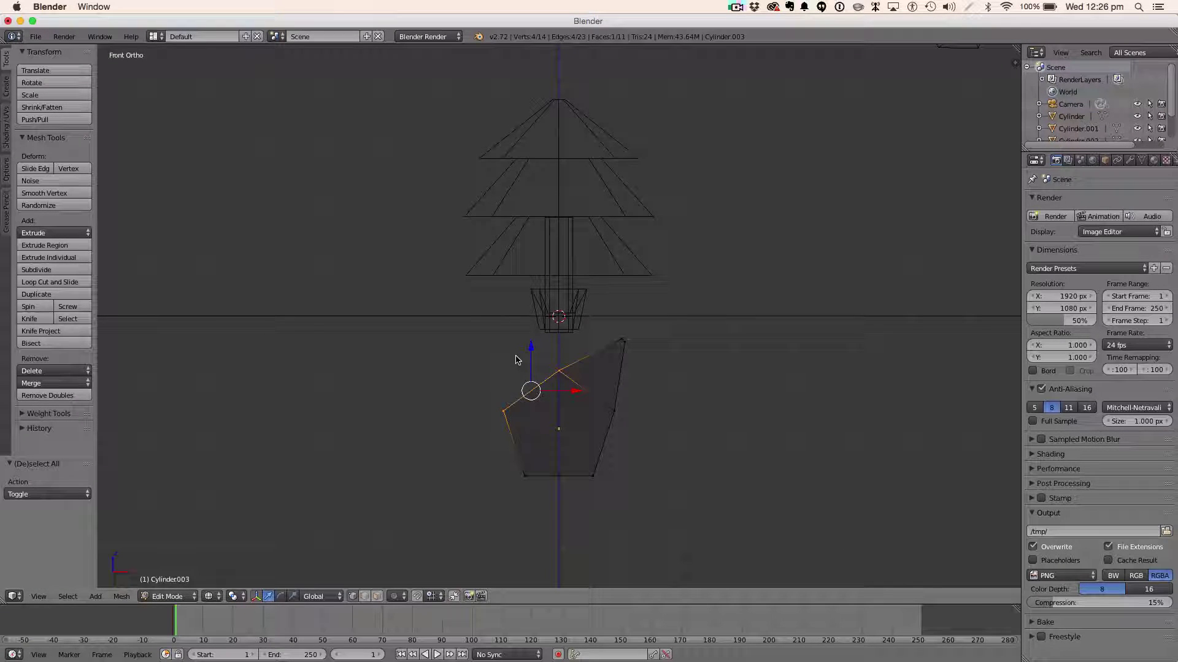
{"action": "key", "text": "e"}
{"action": "left_click", "coordinate": [497, 308]}
{"action": "key", "text": "s"}
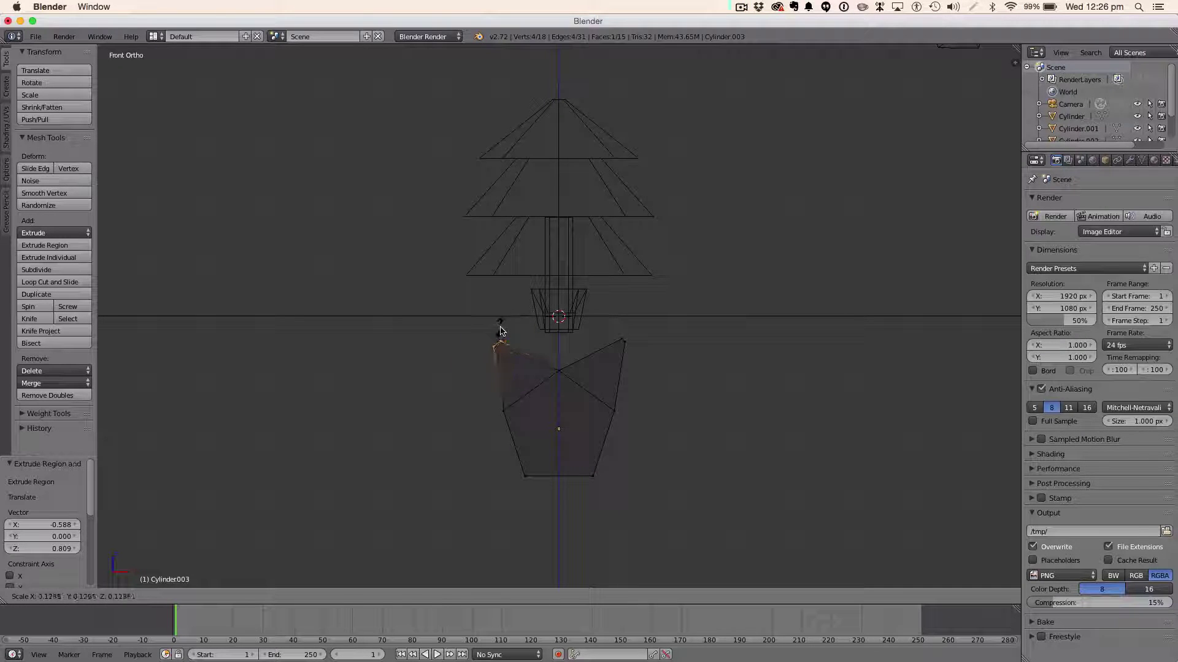
{"action": "left_click", "coordinate": [494, 334]}
Step: Extrude the pentagon's lower-right face about 1.16 outward and scale its end down into a narrow star tip
{"action": "key", "text": "a"}
{"action": "key", "text": "c"}
{"action": "left_click_drag", "start_coordinate": [599, 490], "coordinate": [611, 454]}
{"action": "key", "text": "Escape"}
{"action": "key", "text": "e"}
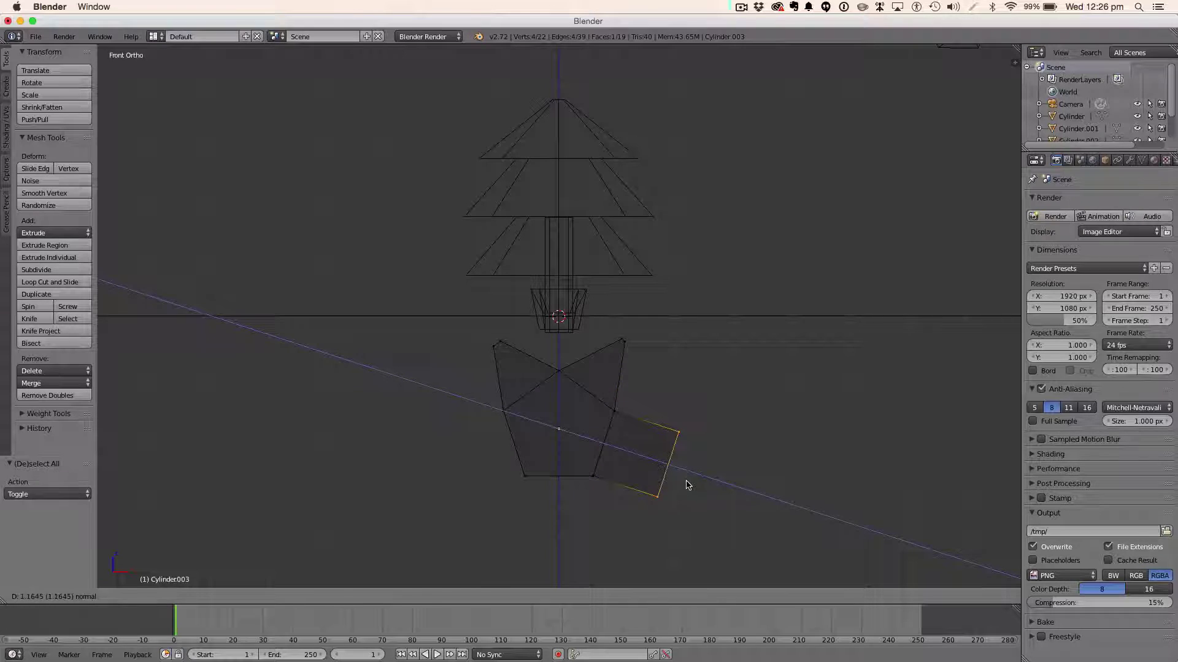
{"action": "left_click", "coordinate": [690, 481]}
{"action": "key", "text": "s"}
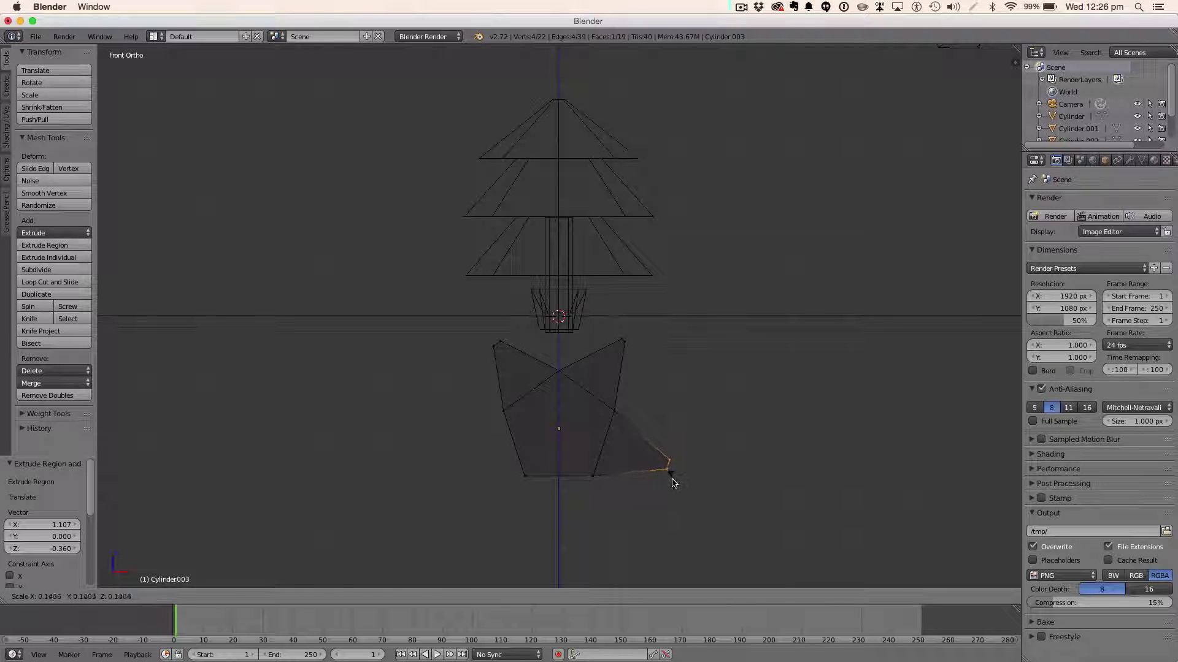
{"action": "left_click", "coordinate": [670, 478]}
Step: Extrude the pentagon's bottom face about 0.885 downward and scale its end down into a narrow star tip
{"action": "key", "text": "a"}
{"action": "key", "text": "c"}
{"action": "left_click_drag", "start_coordinate": [525, 492], "coordinate": [576, 493]}
{"action": "key", "text": "Escape"}
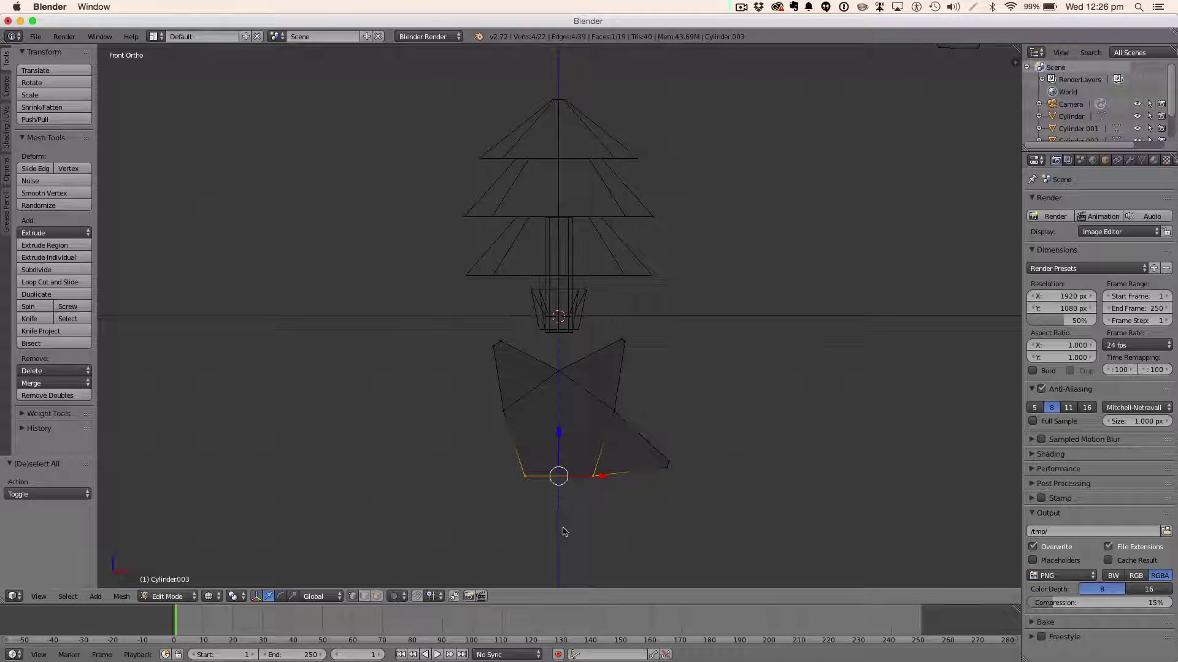
{"action": "key", "text": "e"}
{"action": "left_click", "coordinate": [564, 583]}
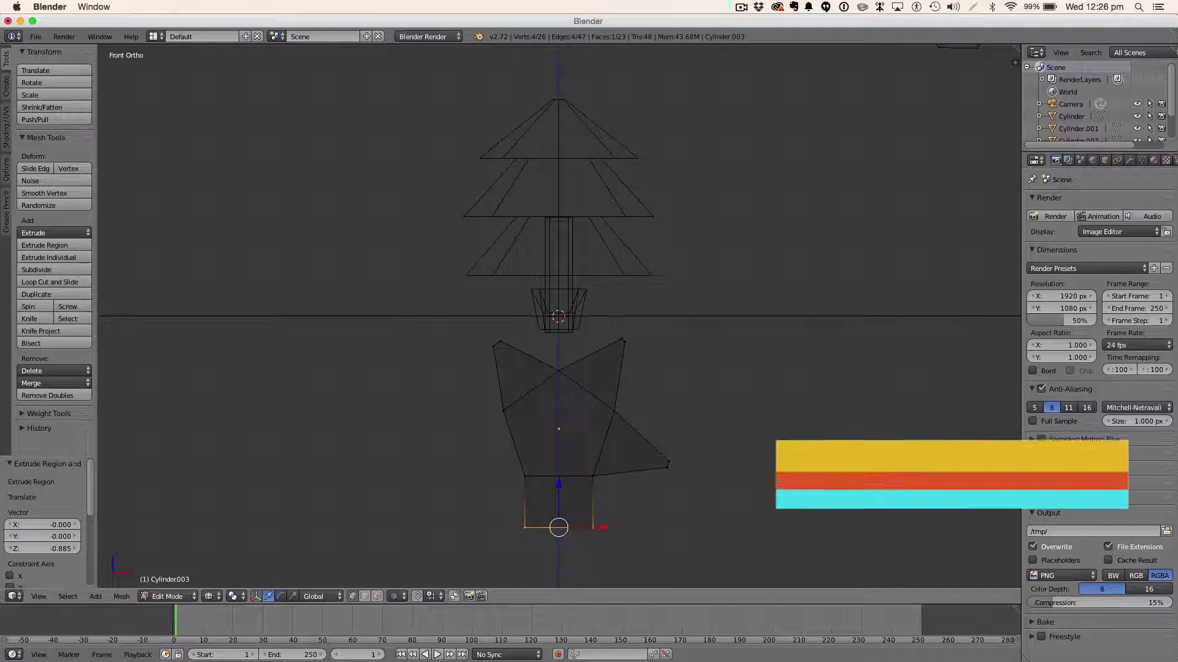
{"action": "type", "text": "s0"}
{"action": "left_click", "coordinate": [615, 533]}
Step: Extrude the pentagon's lower-left face about 0.83 outward and scale its end to about 0.111 to form the fifth star tip
{"action": "key", "text": "a"}
{"action": "key", "text": "c"}
{"action": "left_click_drag", "start_coordinate": [508, 426], "coordinate": [518, 472]}
{"action": "key", "text": "Escape"}
{"action": "key", "text": "e"}
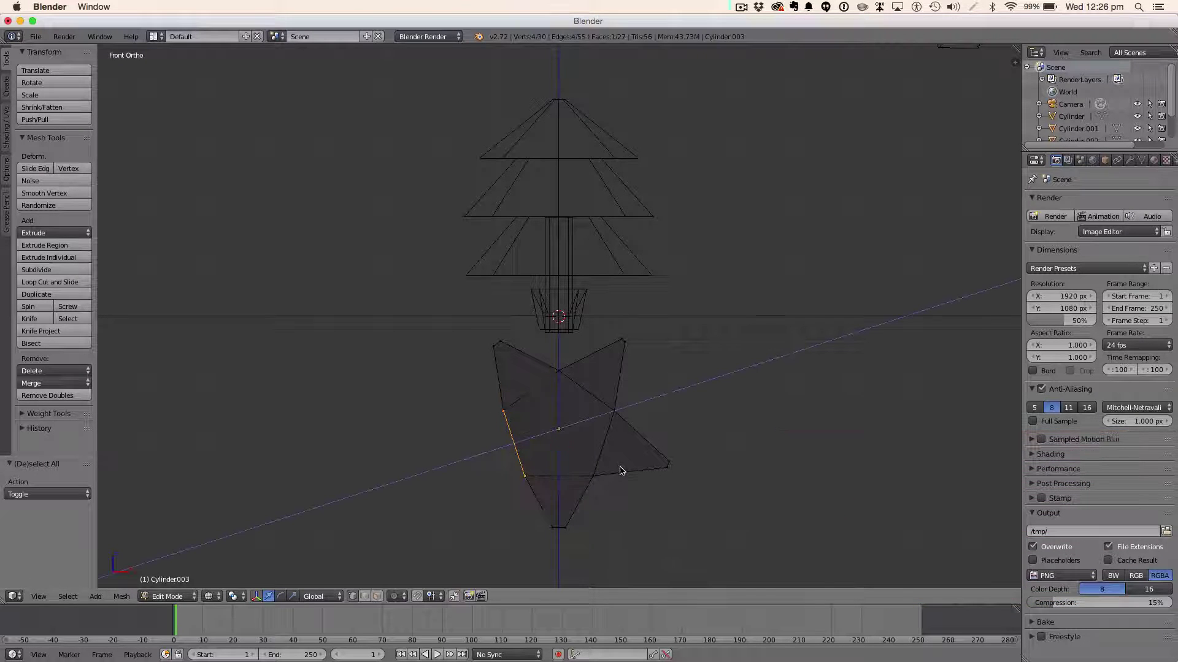
{"action": "left_click", "coordinate": [576, 493]}
{"action": "key", "text": "s"}
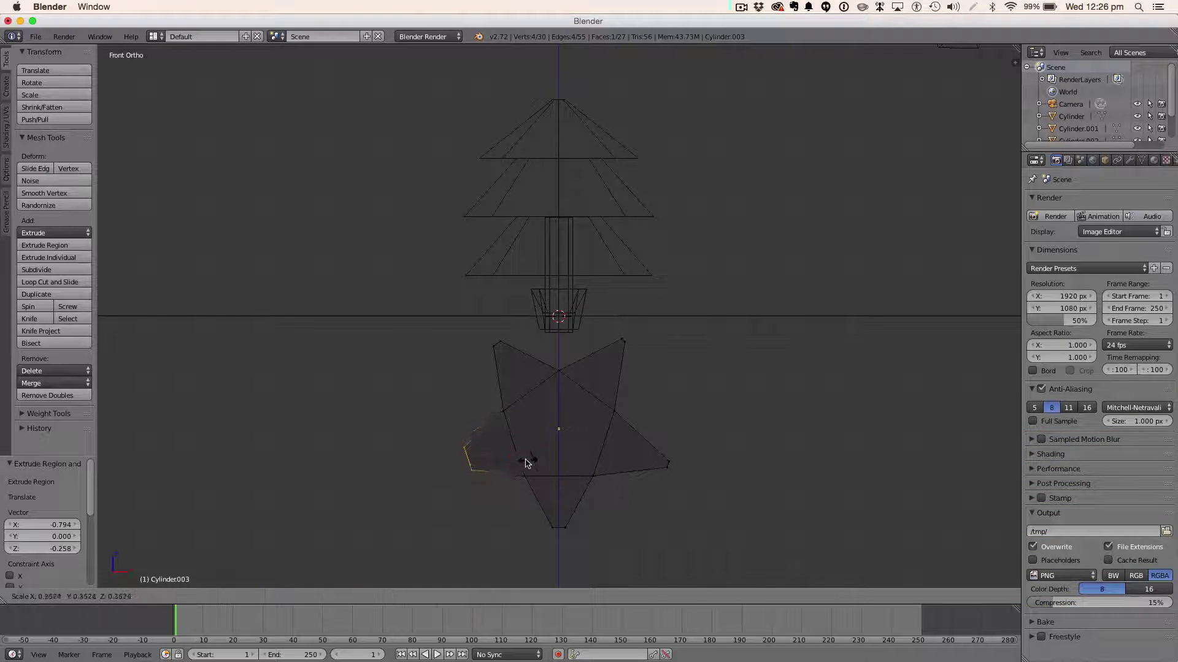
{"action": "left_click", "coordinate": [483, 456]}
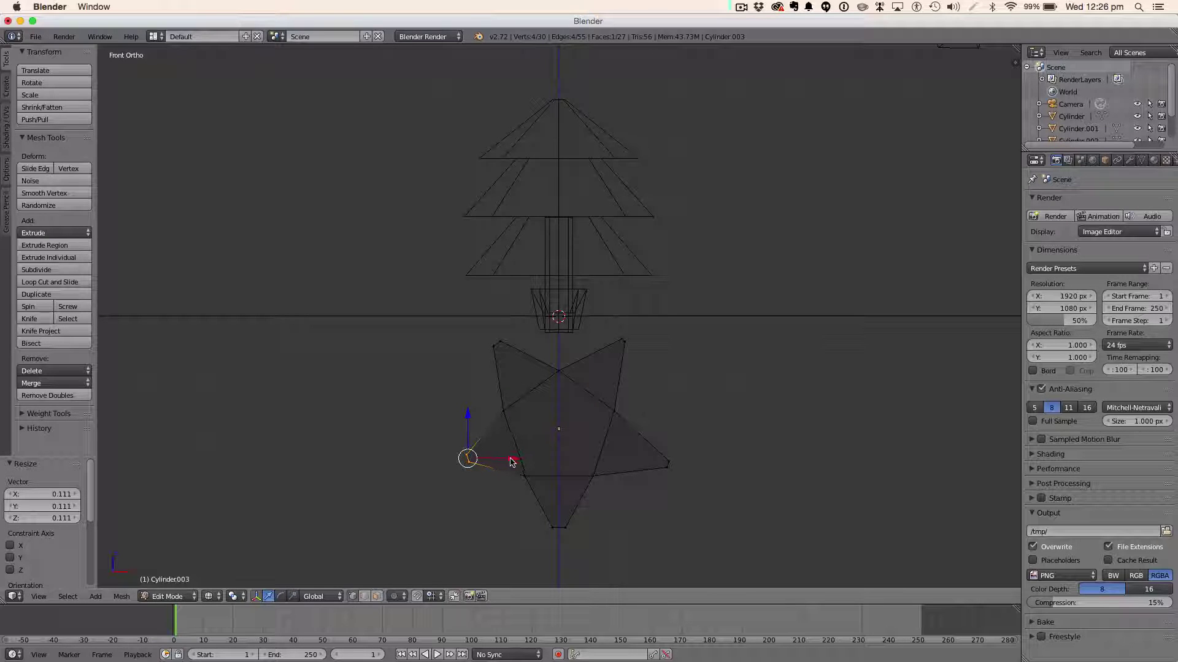
Step: Move the lower-left star tip further outward to match the opposite tip, and return to Object Mode with solid shading
{"action": "key", "text": "g"}
{"action": "left_click", "coordinate": [490, 470]}
{"action": "key", "text": "Tab"}
{"action": "key", "text": "z"}
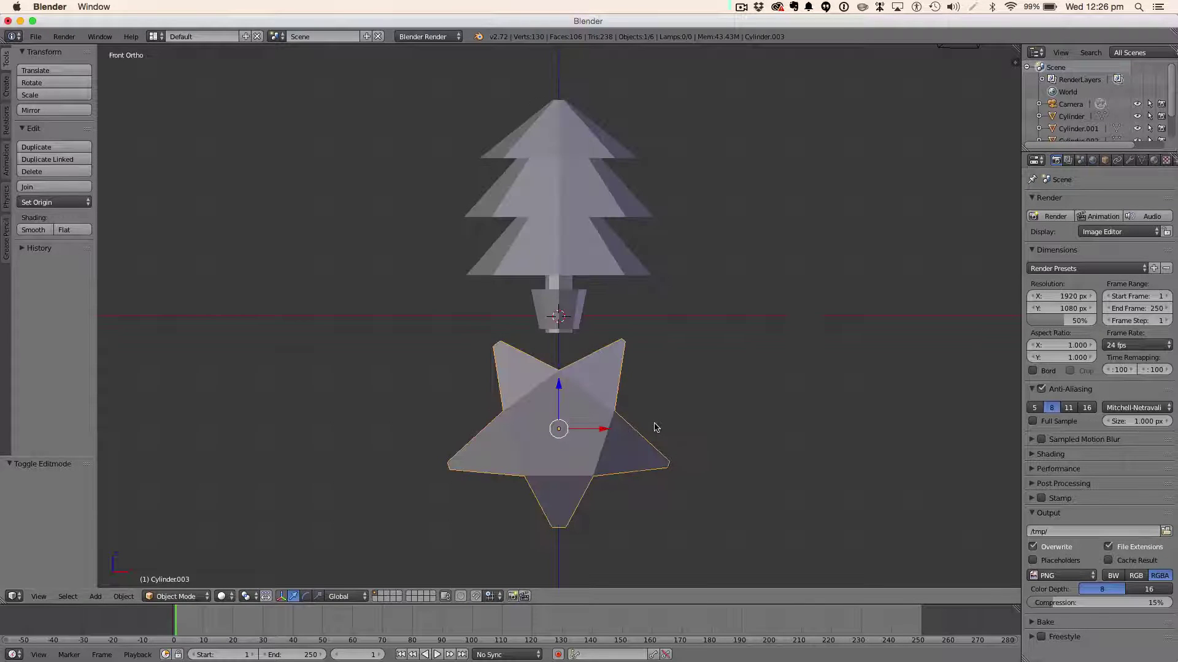
Step: Rotate the star about the Z axis in two 90° turns
{"action": "type", "text": "rx"}
{"action": "type", "text": "90"}
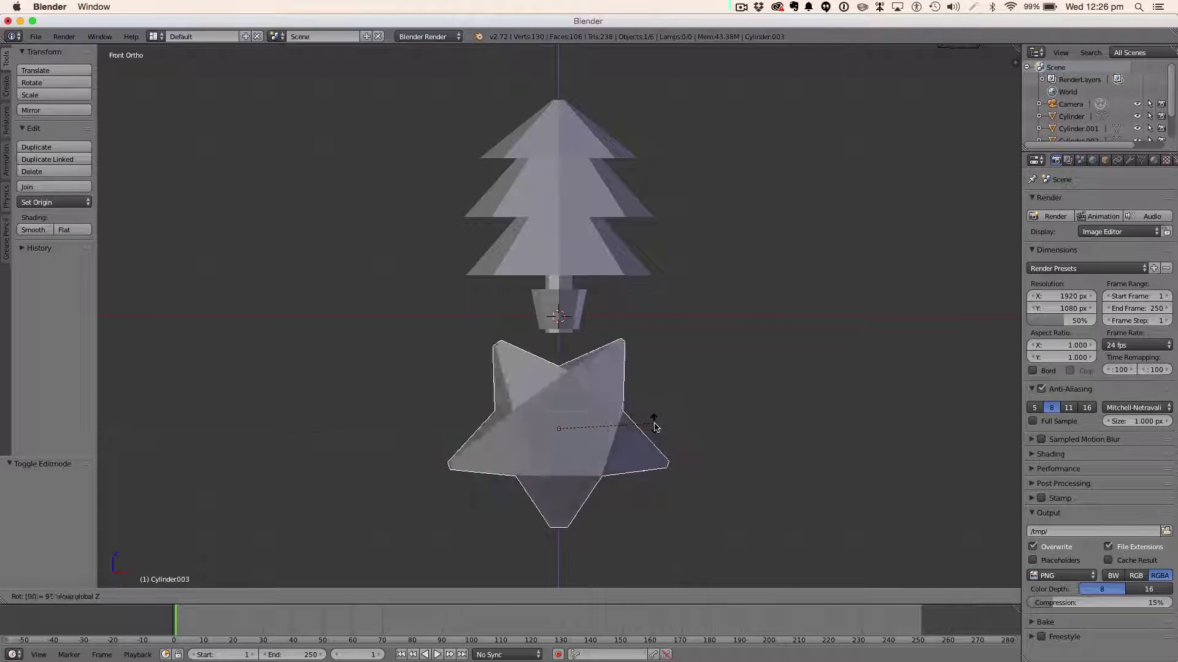
{"action": "key", "text": "Return"}
{"action": "type", "text": "90"}
{"action": "key", "text": "Return"}
Step: Rotate the star about the Y axis in two 90° turns to point one tip straight up
{"action": "type", "text": "rxy90"}
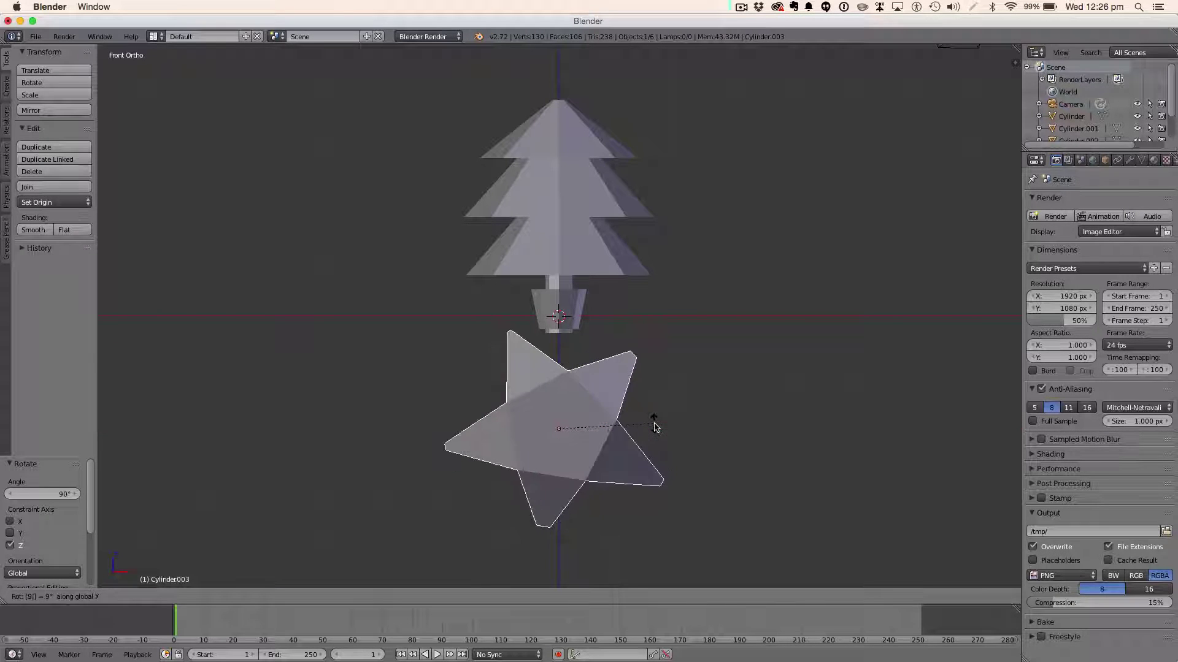
{"action": "key", "text": "Return"}
{"action": "type", "text": "rx"}
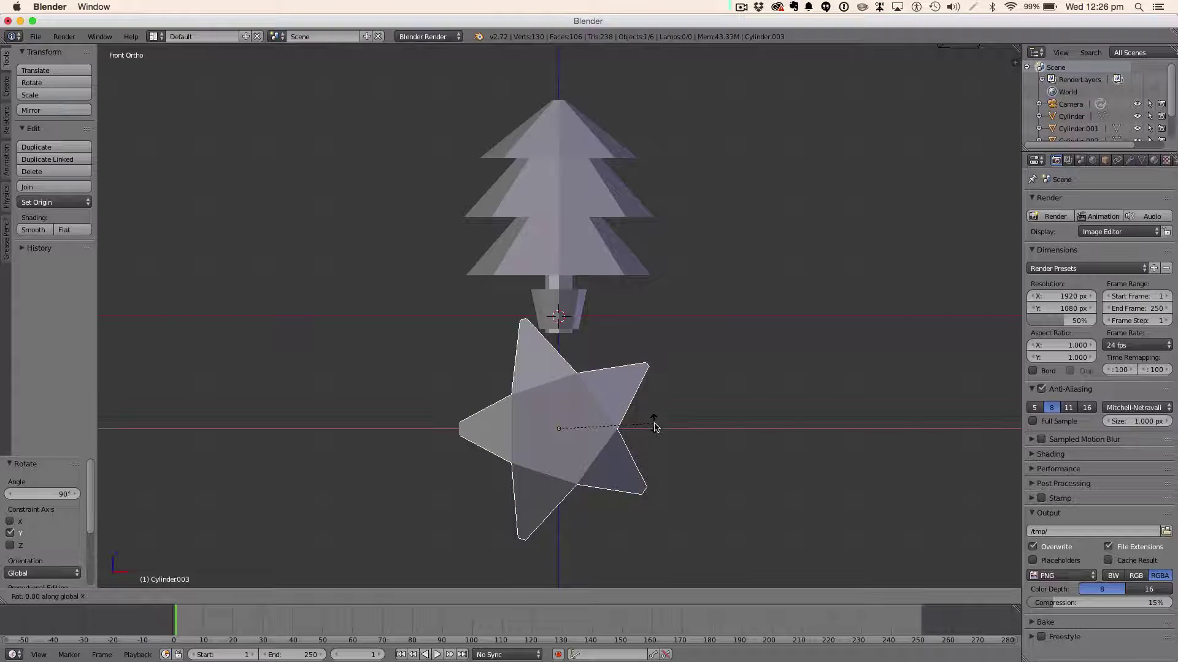
{"action": "type", "text": "y90"}
{"action": "key", "text": "Return"}
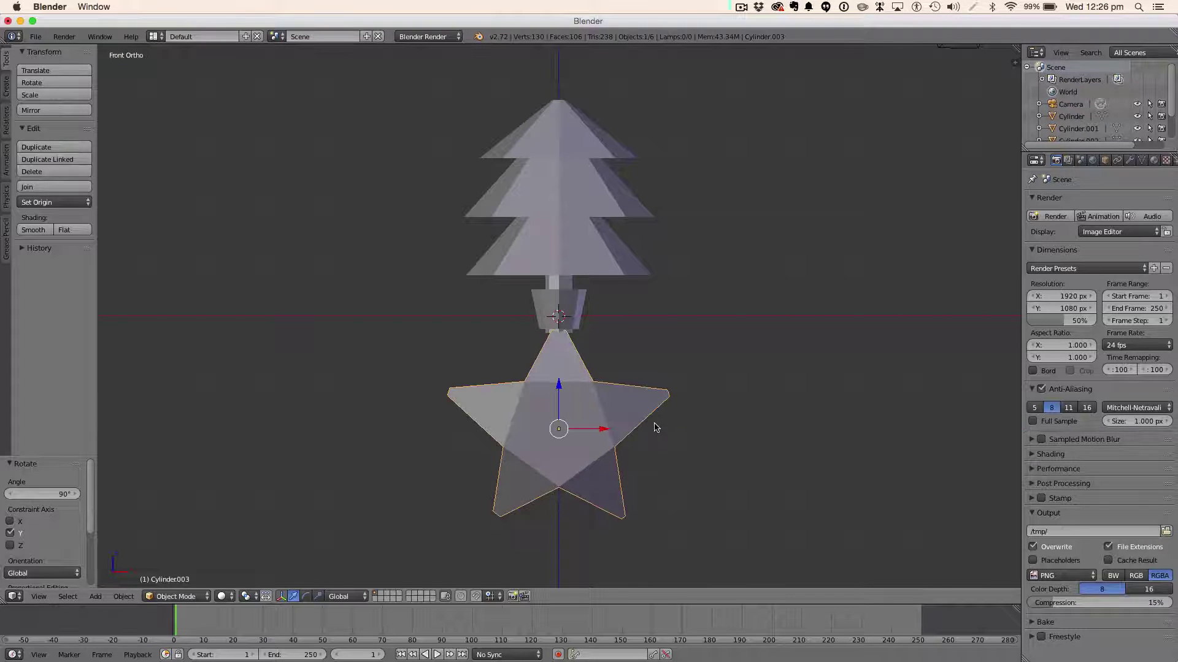
Step: Move the star up along Z onto the top of the tree
{"action": "scroll", "coordinate": [655, 428], "scroll_direction": "down", "scroll_amount": 2}
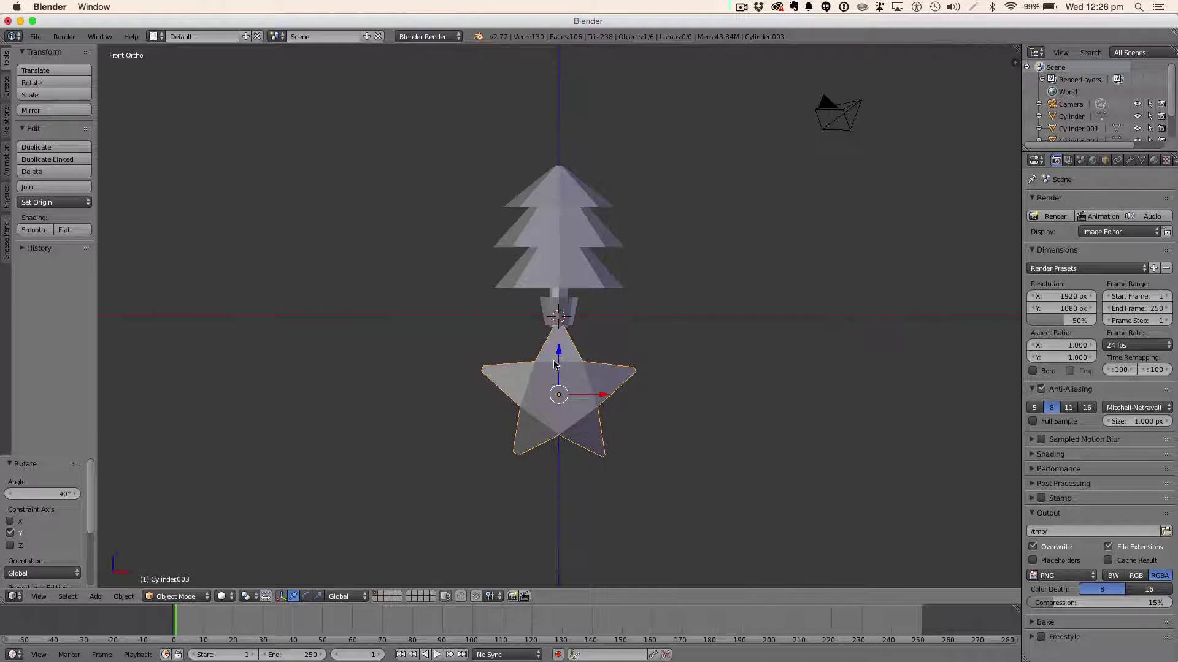
{"action": "key", "text": "g"}
{"action": "key", "text": "z"}
{"action": "left_click", "coordinate": [652, 198]}
Step: Flatten the star by scaling it along Y to about 0.129
{"action": "middle_click_drag", "start_coordinate": [652, 198], "coordinate": [789, 232]}
{"action": "key", "text": "s"}
{"action": "key", "text": "y"}
{"action": "key", "text": "y"}
{"action": "key", "text": "y"}
{"action": "left_click", "coordinate": [613, 145]}
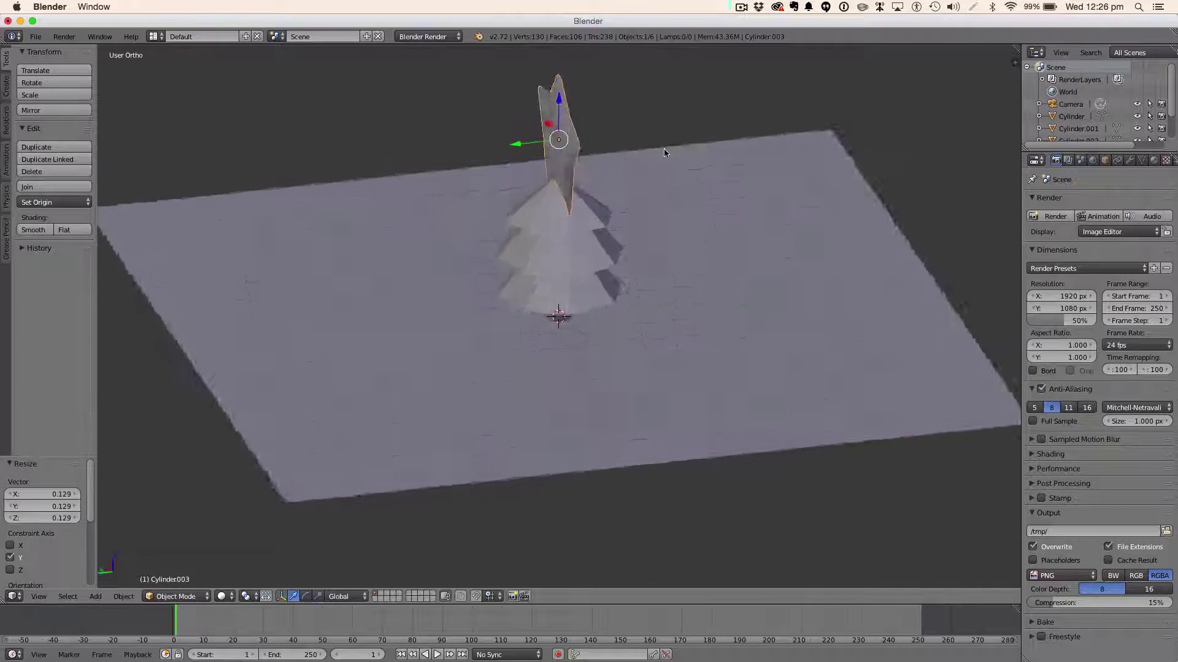
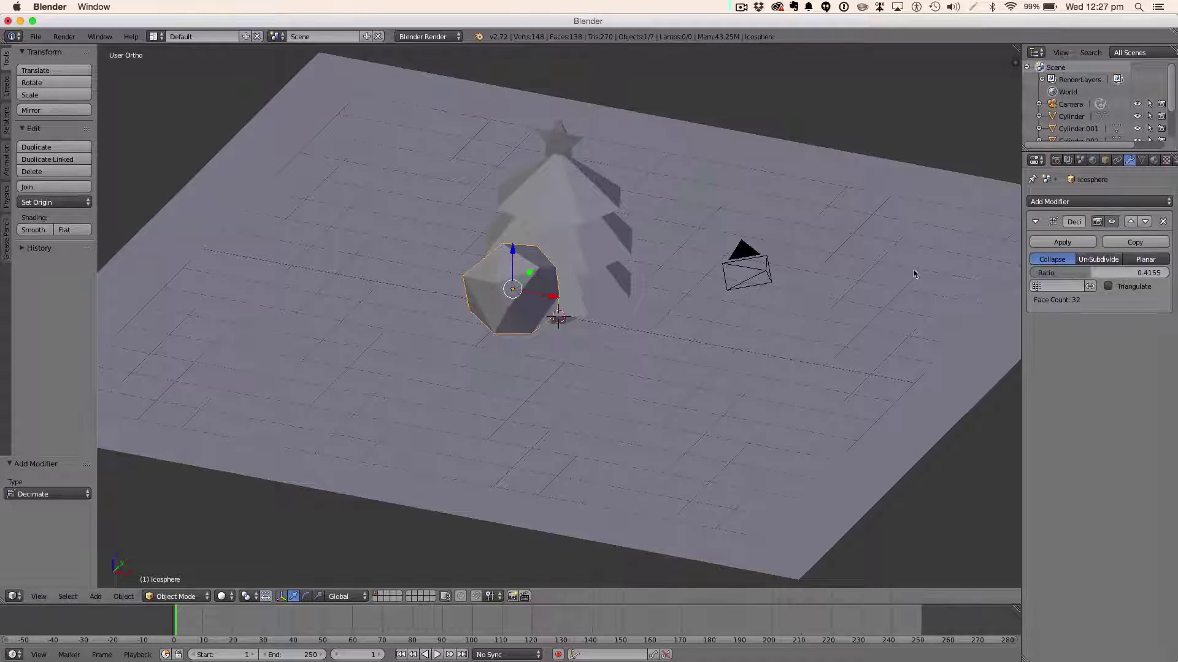
Step: Scale the icosphere to about 0.195 as an ornament and adjust its height along Z against the tree's foliage
{"action": "middle_click_drag", "start_coordinate": [917, 270], "coordinate": [714, 275]}
{"action": "key", "text": "s"}
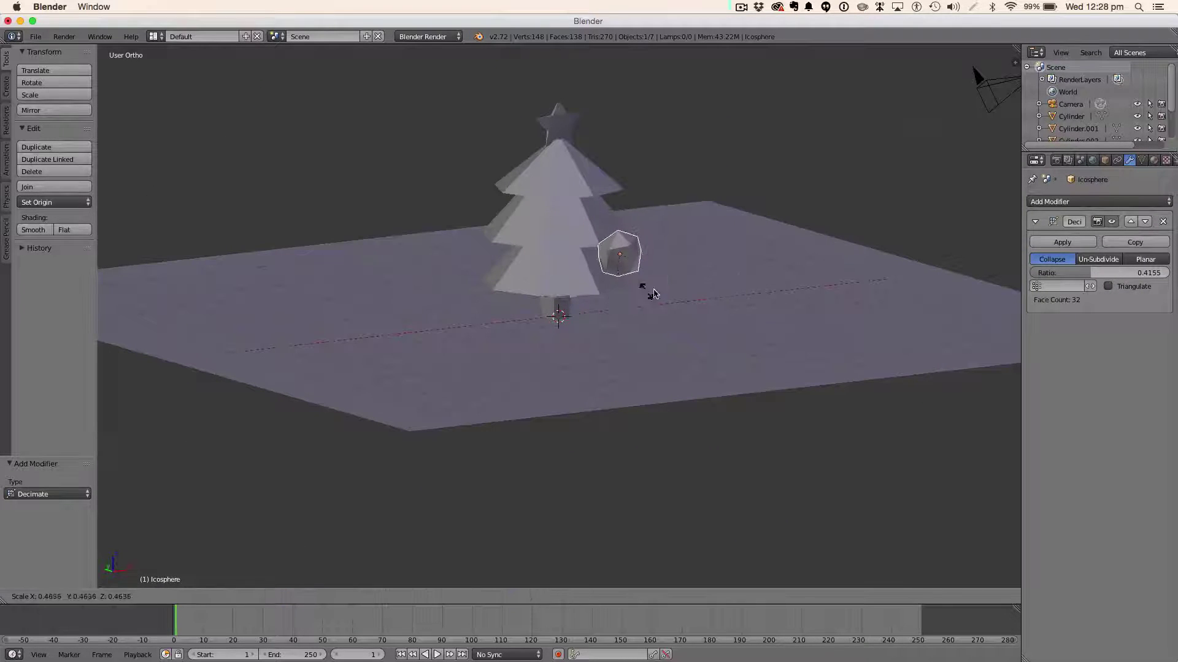
{"action": "left_click", "coordinate": [637, 259]}
{"action": "middle_click_drag", "start_coordinate": [637, 258], "coordinate": [681, 295]}
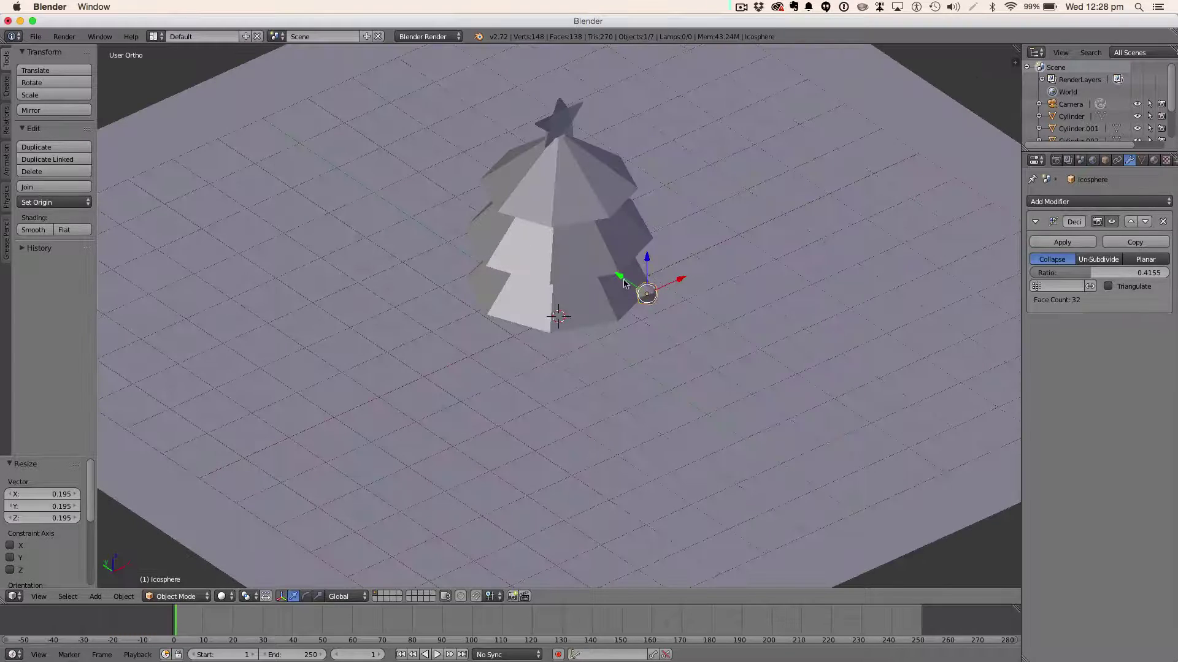
{"action": "key", "text": "g"}
{"action": "key", "text": "Escape"}
{"action": "key", "text": "g"}
{"action": "key", "text": "z"}
{"action": "left_click", "coordinate": [715, 244]}
Step: Duplicate the ornament and, in top view, move the copy to the right side of the tree
{"action": "middle_click_drag", "start_coordinate": [715, 244], "coordinate": [591, 270]}
{"action": "key", "text": "shift+d"}
{"action": "key", "text": "Escape"}
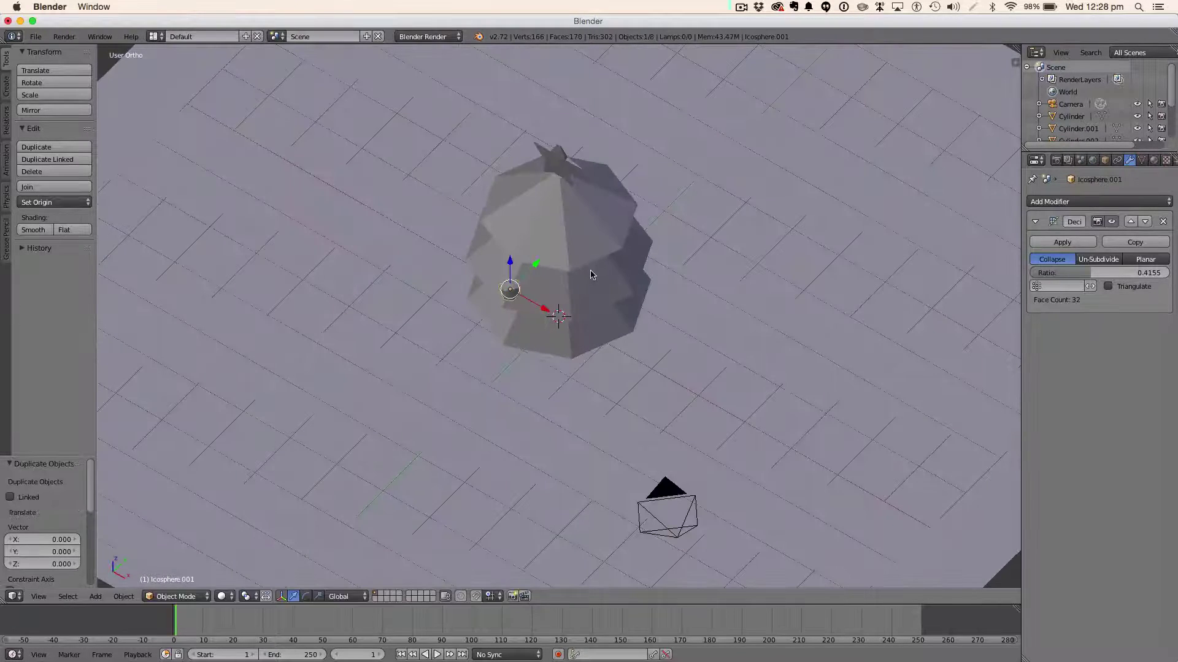
{"action": "key", "text": "KP_7"}
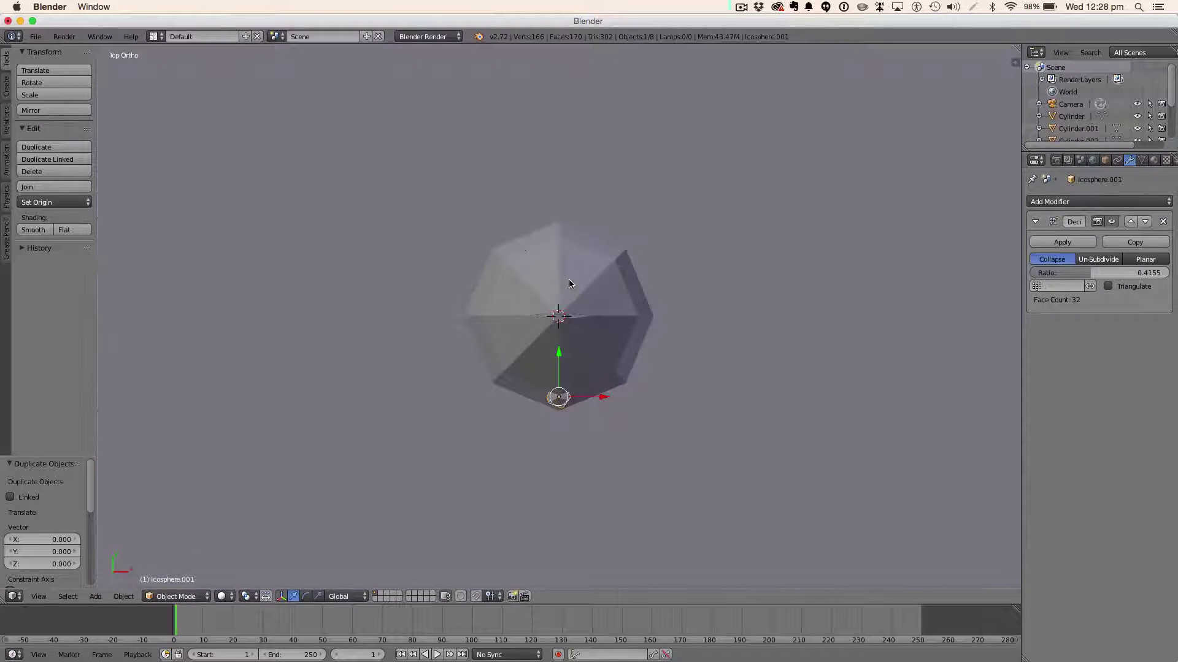
{"action": "key", "text": "g"}
{"action": "left_click", "coordinate": [638, 223]}
Step: Duplicate the right-side ornament and move the copy to the back of the tree
{"action": "key", "text": "shift+d"}
{"action": "key", "text": "Escape"}
{"action": "key", "text": "g"}
{"action": "left_click", "coordinate": [590, 134]}
Step: Duplicate the back ornament and move the copy about -1.62 in X and -0.82 in Y to the tree's left side
{"action": "key", "text": "shift+d"}
{"action": "key", "text": "Escape"}
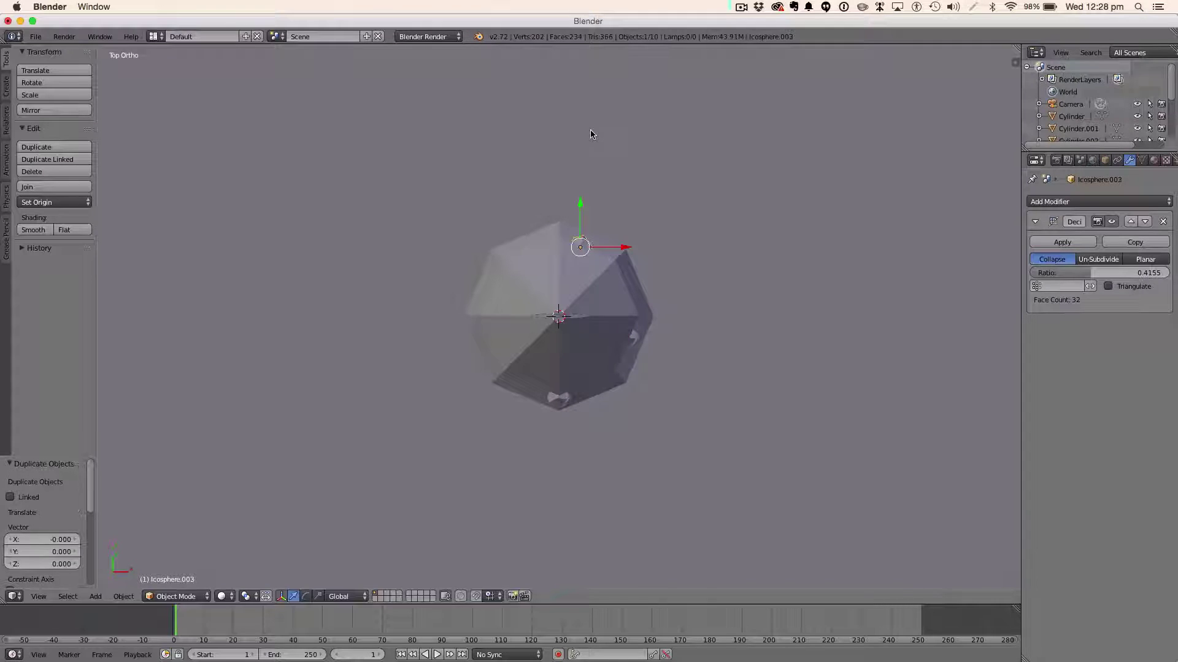
{"action": "key", "text": "g"}
{"action": "left_click", "coordinate": [494, 178]}
Step: Duplicate the left-side ornament, raise the copy to the top foliage tier and shift it inward against the surface
{"action": "middle_click_drag", "start_coordinate": [521, 178], "coordinate": [699, 122]}
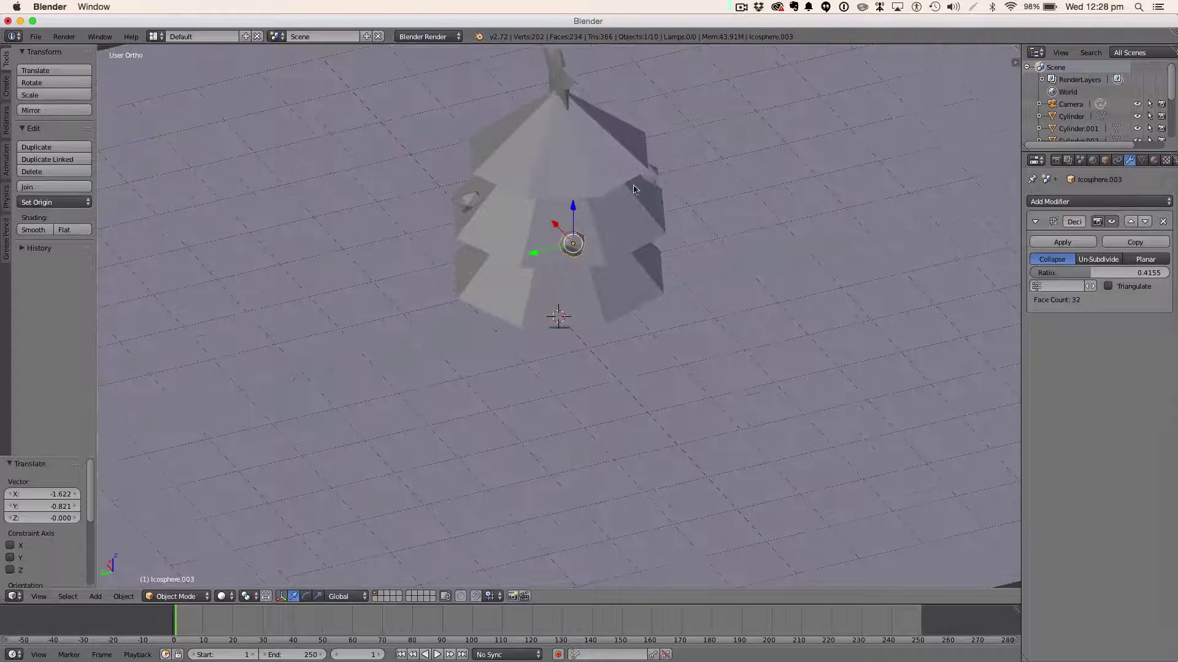
{"action": "key", "text": "shift+d"}
{"action": "key", "text": "Escape"}
{"action": "left_click_drag", "start_coordinate": [574, 211], "coordinate": [536, 131]}
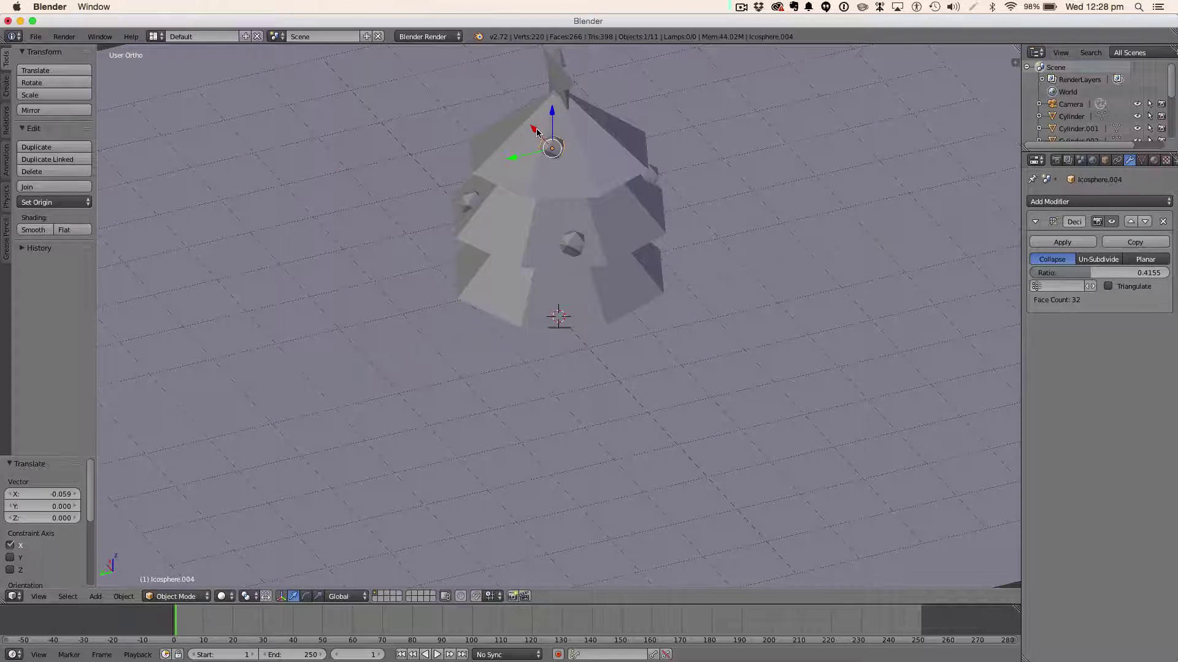
Step: In top view, duplicate the top-tier ornament onto the right side and again onto the front-left side, and deselect everything
{"action": "key", "text": "KP_7"}
{"action": "key", "text": "shift+d"}
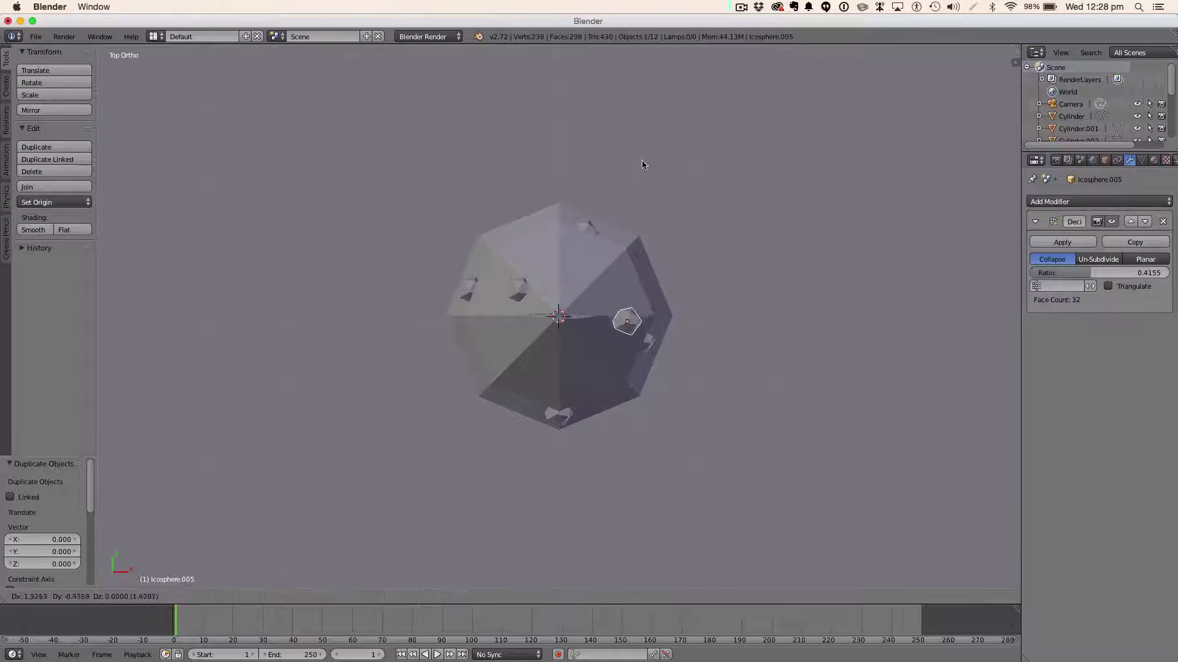
{"action": "left_click", "coordinate": [631, 169]}
{"action": "key", "text": "shift+d"}
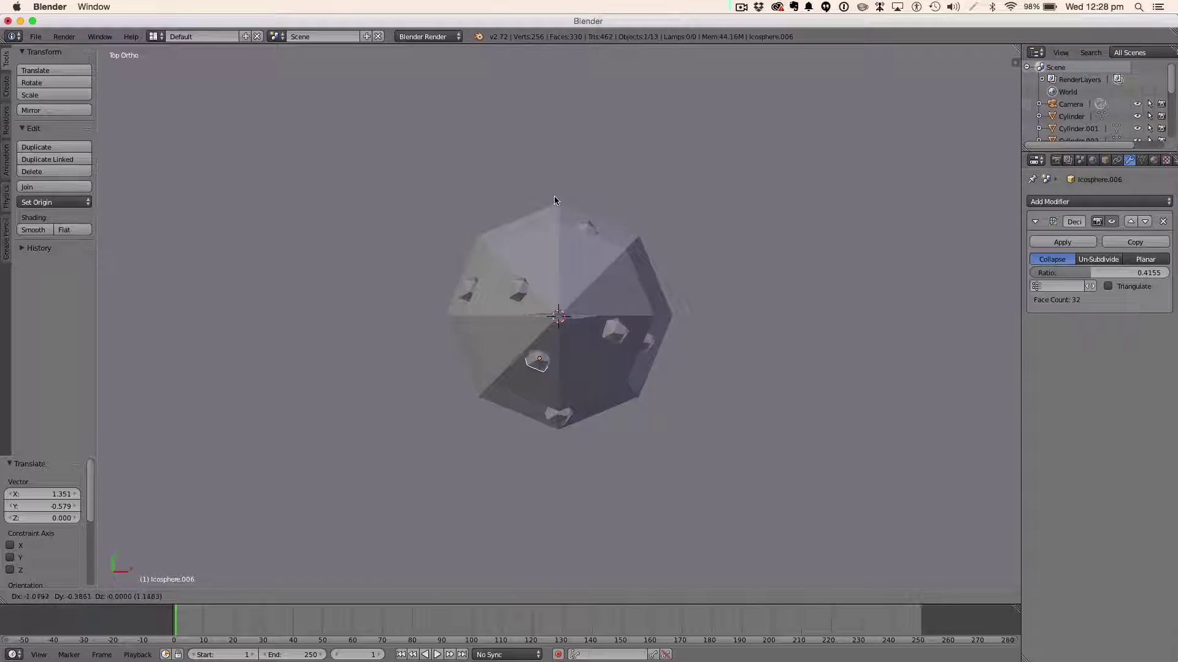
{"action": "left_click", "coordinate": [547, 192]}
{"action": "key", "text": "a"}
Step: Duplicate the middle-tier ornament on the tree's left side and lower the copy about 0.964 along Z to the bottom tier
{"action": "middle_click_drag", "start_coordinate": [518, 289], "coordinate": [573, 213]}
{"action": "right_click", "coordinate": [560, 228]}
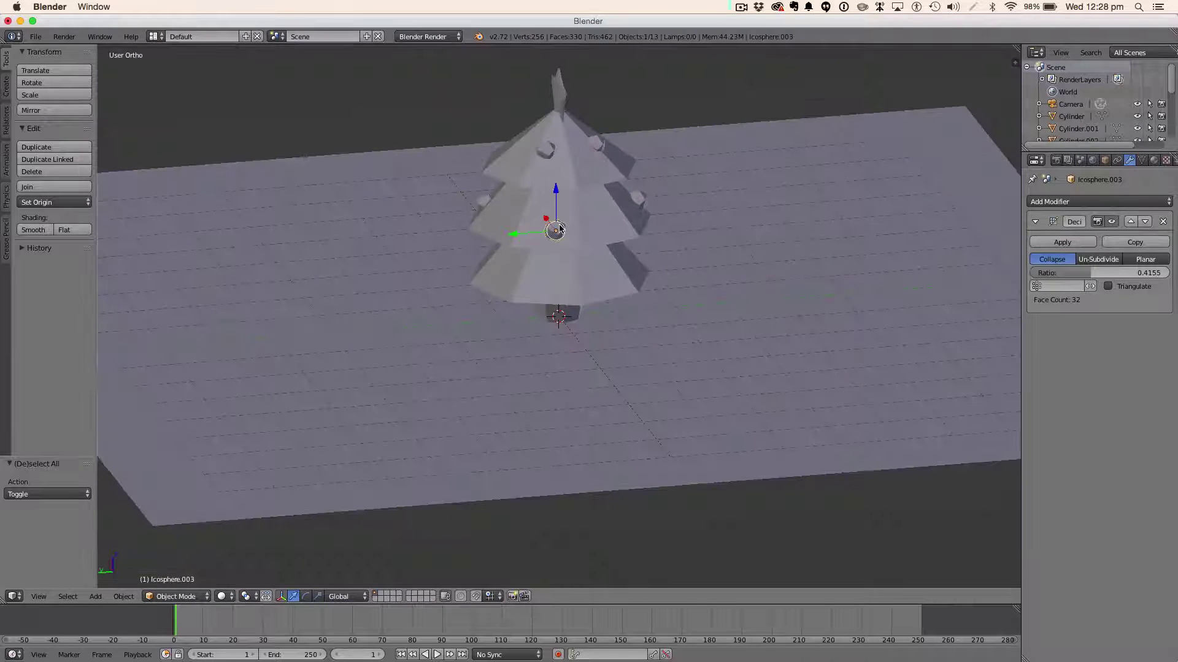
{"action": "key", "text": "shift+d"}
{"action": "right_click", "coordinate": [557, 189]}
{"action": "left_click_drag", "start_coordinate": [556, 192], "coordinate": [562, 240]}
Step: In top view, duplicate the bottom-tier ornament twice, placing the copies at other spots around the tier, and deselect everything
{"action": "middle_click_drag", "start_coordinate": [562, 240], "coordinate": [711, 259]}
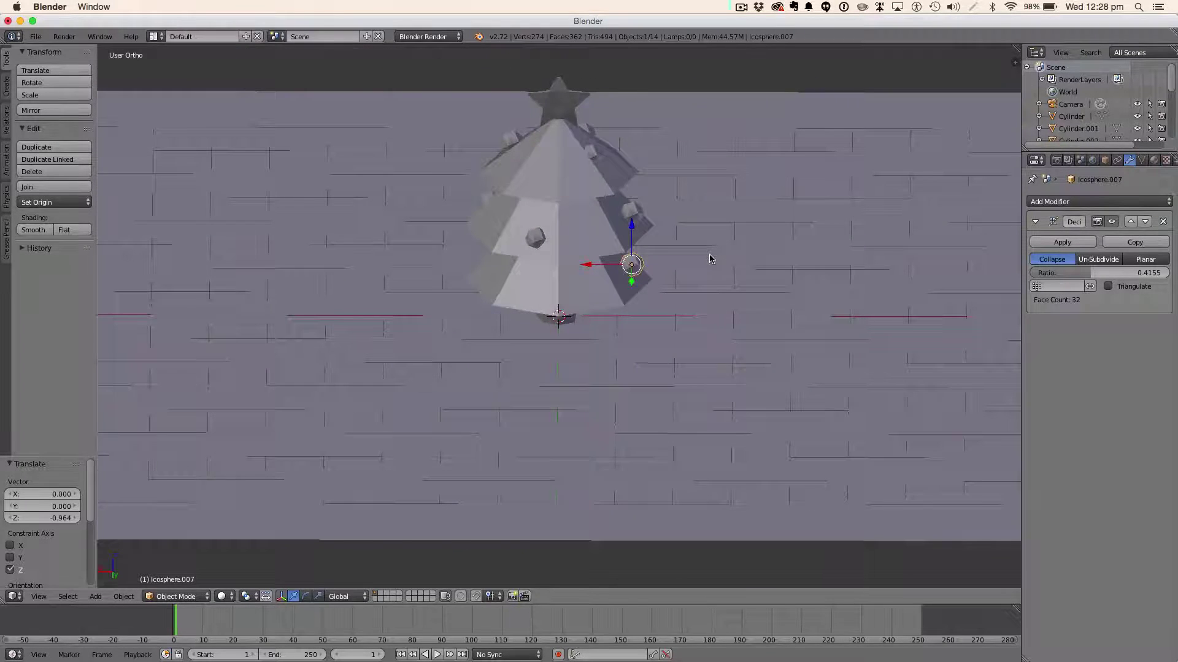
{"action": "key", "text": "KP_7"}
{"action": "key", "text": "KP_Divide"}
{"action": "key", "text": "shift+d"}
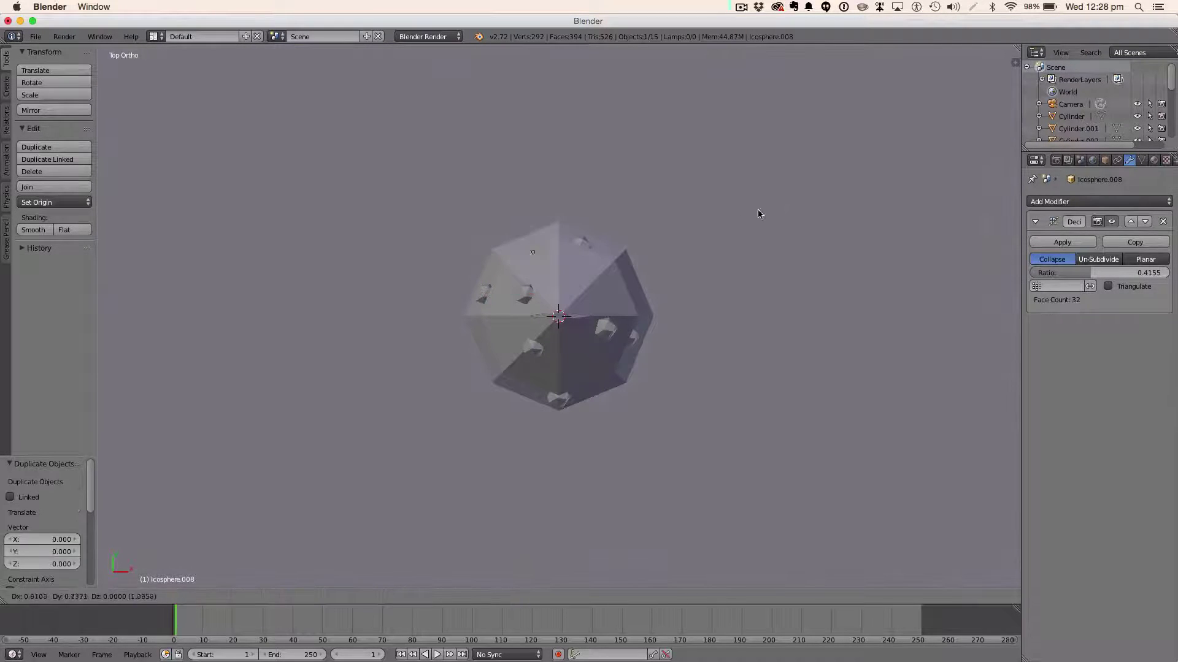
{"action": "left_click", "coordinate": [761, 203]}
{"action": "key", "text": "shift+d"}
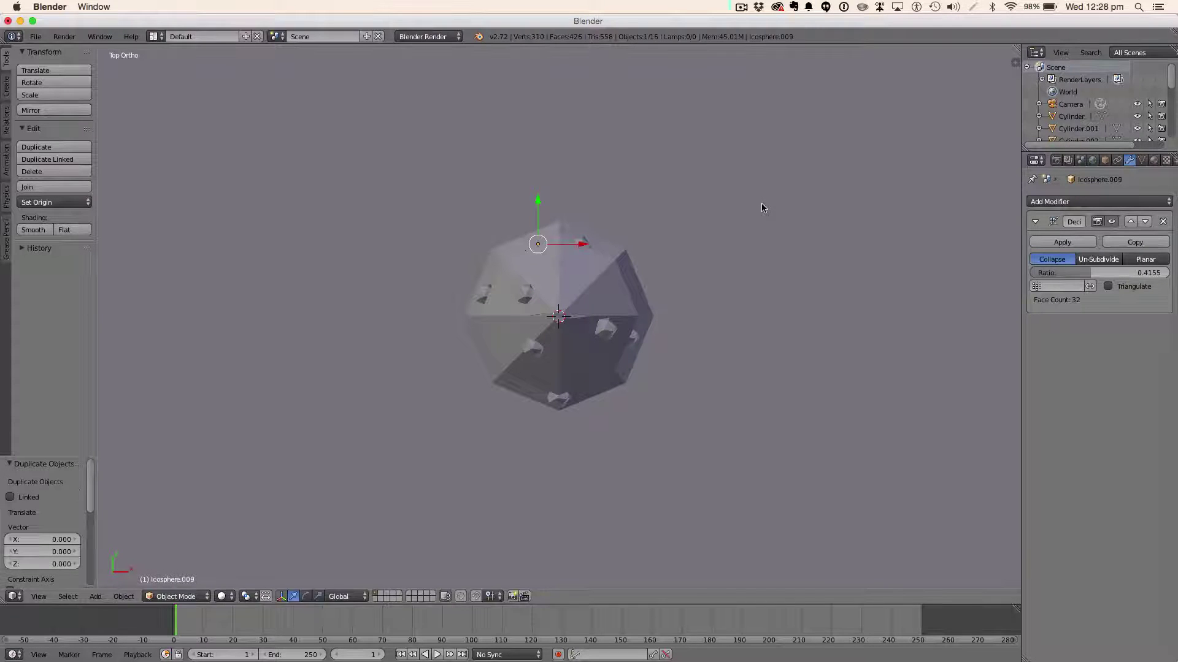
{"action": "left_click", "coordinate": [831, 237]}
{"action": "key", "text": "a"}
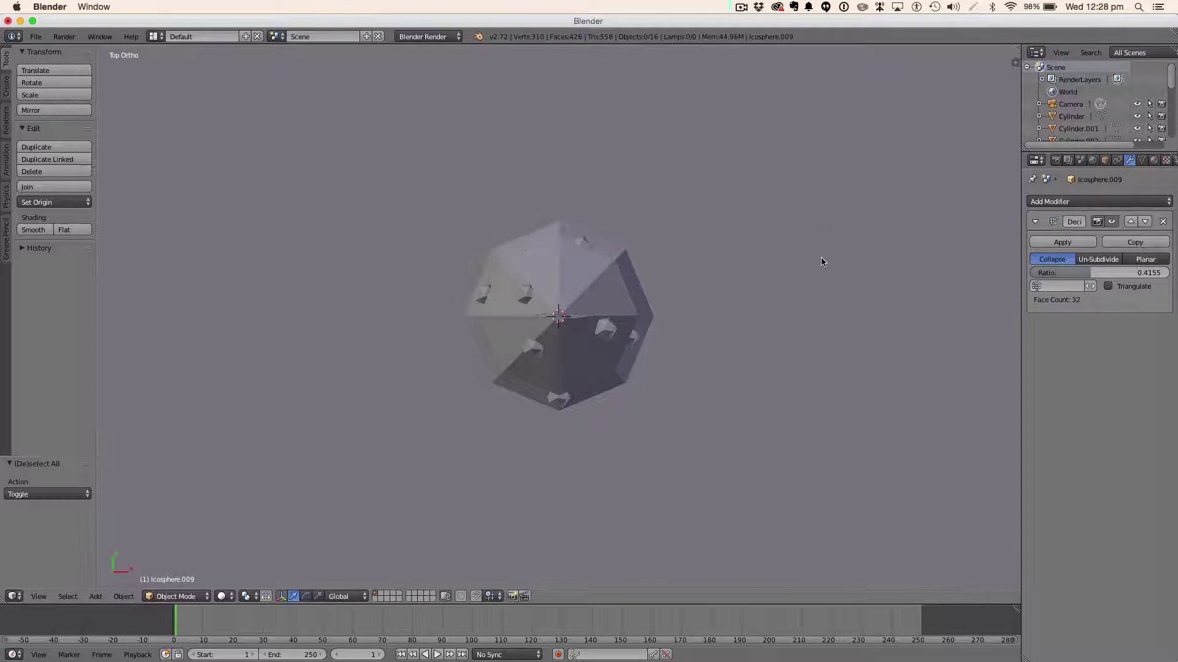
{"action": "key", "text": "KP_Divide"}
{"action": "middle_click_drag", "start_coordinate": [775, 208], "coordinate": [657, 166]}
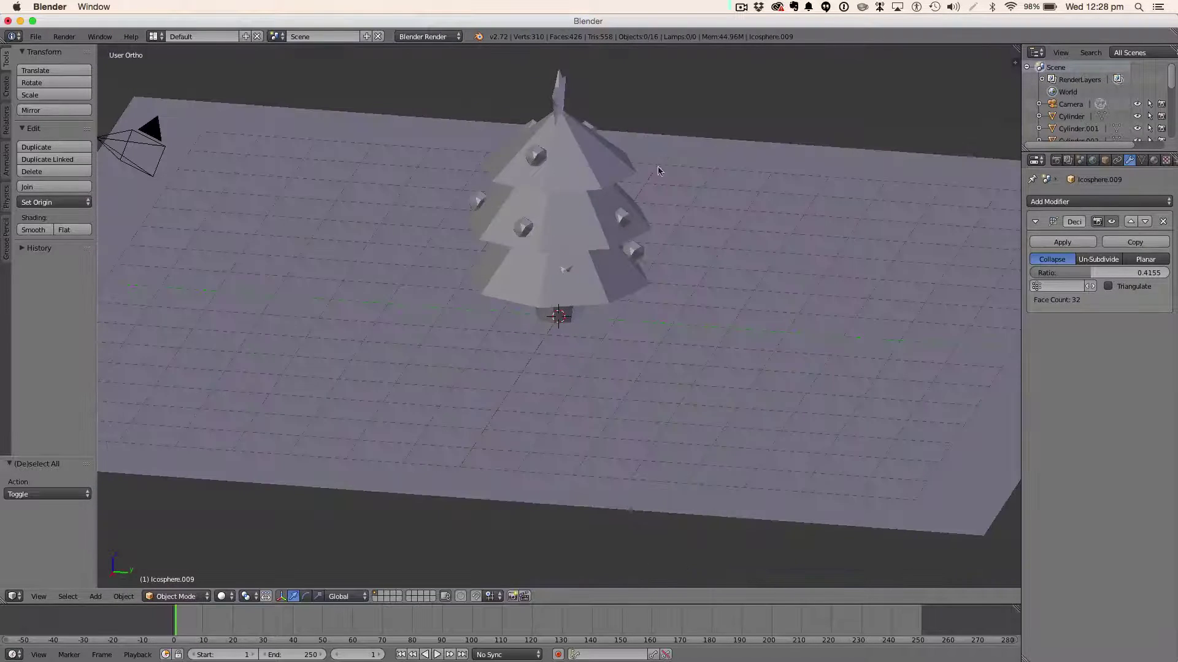
Step: Duplicate a bottom-tier ornament, shift the copy along Y and X to a free spot on the tier's surface, and deselect everything
{"action": "right_click", "coordinate": [562, 273]}
{"action": "right_click", "coordinate": [583, 277]}
{"action": "middle_click_drag", "start_coordinate": [666, 300], "coordinate": [679, 308]}
{"action": "key", "text": "shift+d"}
{"action": "right_click", "coordinate": [620, 304]}
{"action": "key", "text": "g"}
{"action": "right_click", "coordinate": [626, 310]}
{"action": "key", "text": "g"}
{"action": "key", "text": "y"}
{"action": "left_click", "coordinate": [580, 300]}
{"action": "key", "text": "g"}
{"action": "key", "text": "x"}
{"action": "left_click", "coordinate": [560, 315]}
{"action": "key", "text": "a"}
Step: Add a cube at the tree's base, raise it about 1.013 along Z and scale it down to gift-box size
{"action": "middle_click_drag", "start_coordinate": [559, 316], "coordinate": [714, 298]}
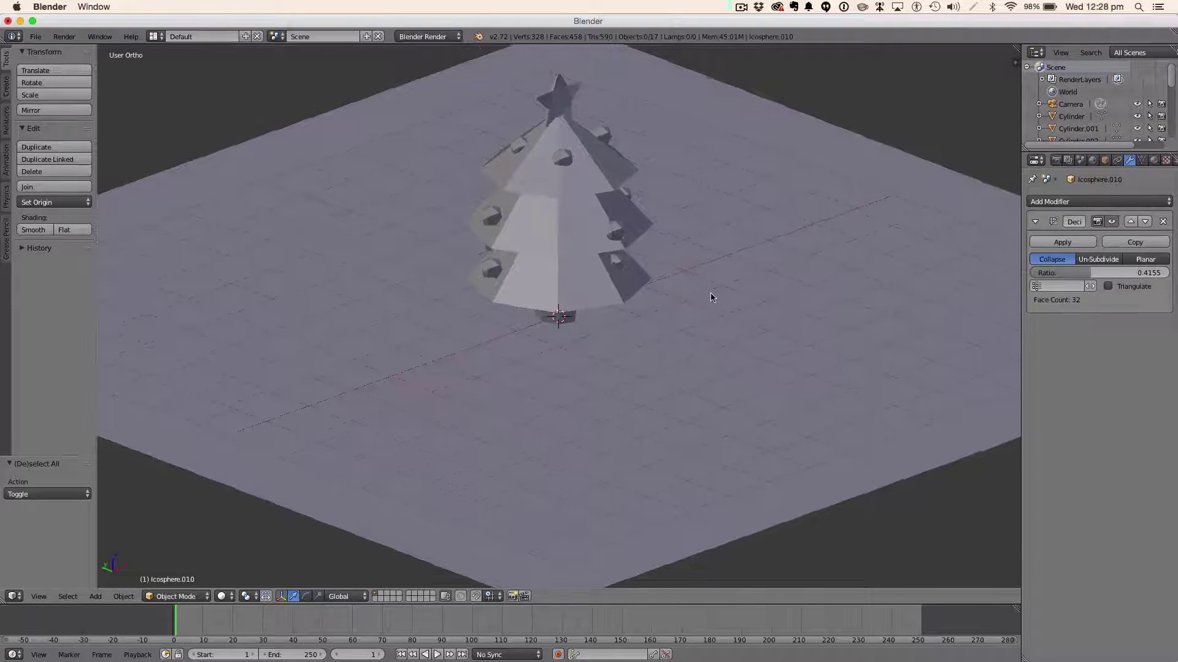
{"action": "scroll", "coordinate": [641, 286], "scroll_direction": "down", "scroll_amount": 5}
{"action": "mouse_move", "coordinate": [627, 282]}
{"action": "middle_mouse_down"}
{"action": "mouse_move", "coordinate": [726, 263]}
{"action": "mouse_move", "coordinate": [783, 284]}
{"action": "mouse_move", "coordinate": [719, 299]}
{"action": "mouse_move", "coordinate": [626, 297]}
{"action": "middle_mouse_up"}
{"action": "scroll", "coordinate": [626, 298], "scroll_direction": "up", "scroll_amount": 6}
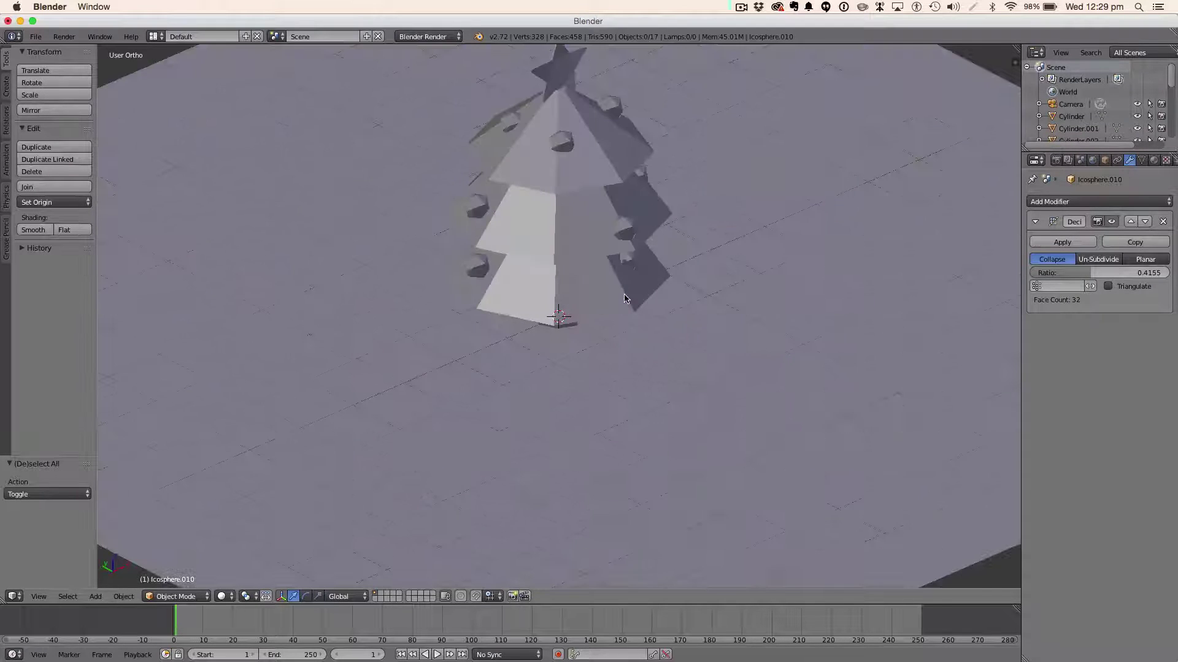
{"action": "key", "text": "shift+a"}
{"action": "mouse_move", "coordinate": [625, 299]}
{"action": "left_click", "coordinate": [666, 309]}
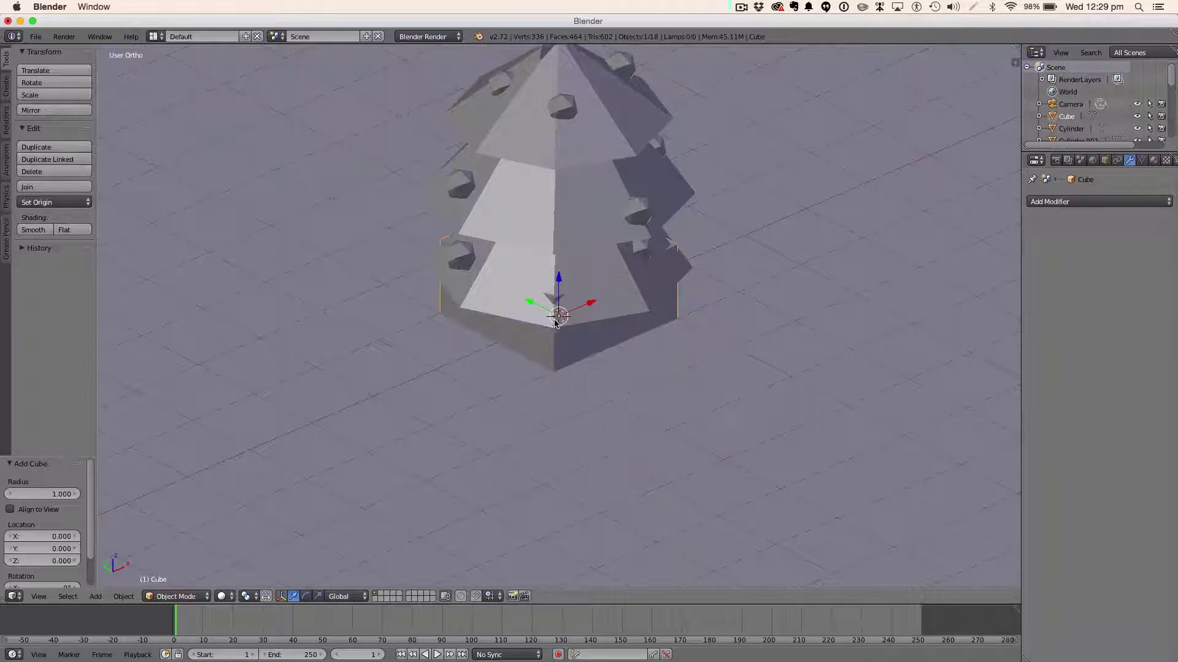
{"action": "left_click_drag", "start_coordinate": [561, 283], "coordinate": [563, 208]}
{"action": "key", "text": "s"}
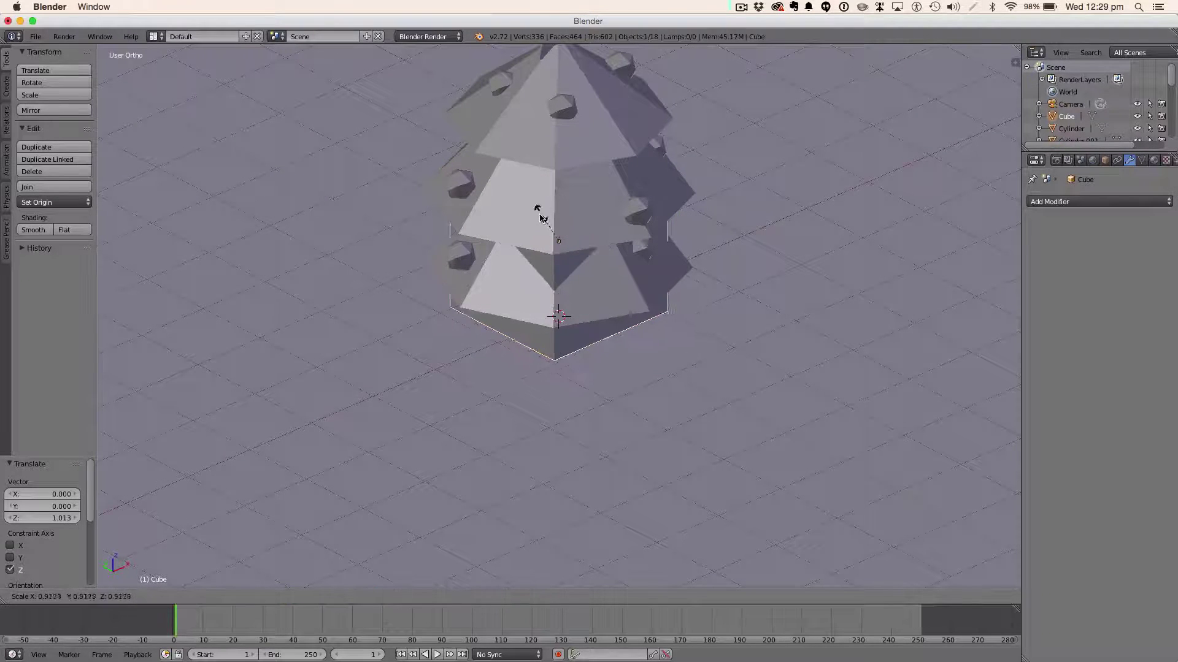
{"action": "left_click", "coordinate": [555, 247]}
Step: Lower the small cube to the ground and move it about 1.07 along X so it sits beside the trunk
{"action": "middle_click_drag", "start_coordinate": [555, 247], "coordinate": [604, 205]}
{"action": "left_click_drag", "start_coordinate": [560, 195], "coordinate": [559, 259]}
{"action": "left_click_drag", "start_coordinate": [521, 298], "coordinate": [435, 301]}
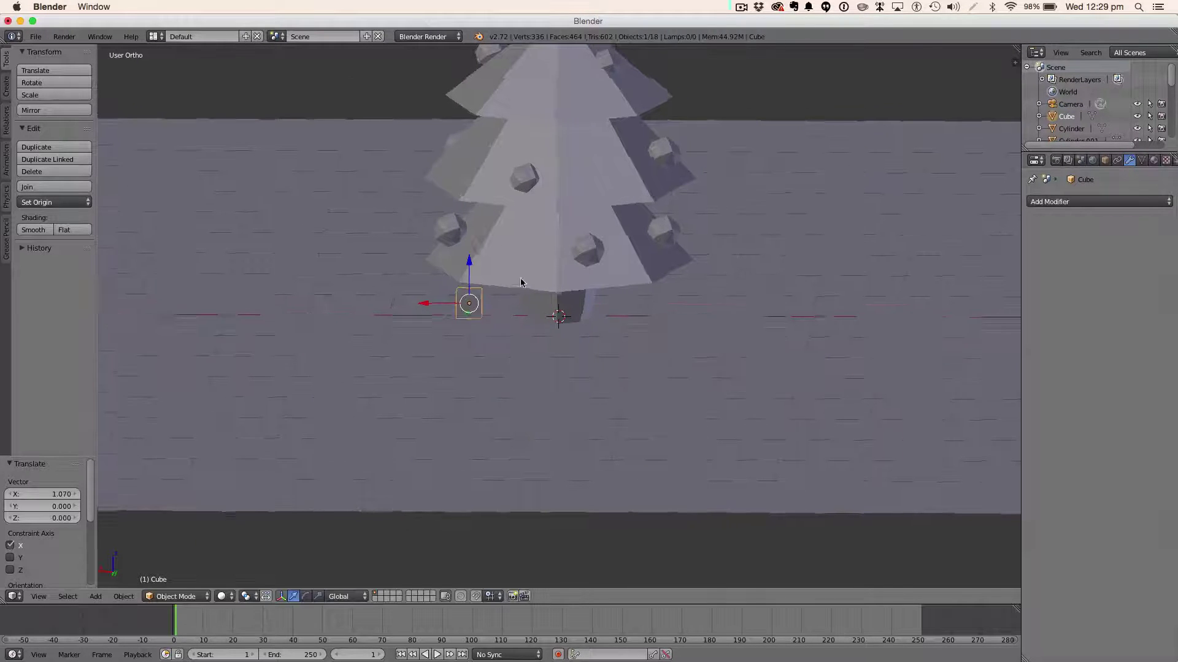
{"action": "middle_click_drag", "start_coordinate": [510, 284], "coordinate": [647, 300]}
{"action": "key", "text": "r"}
{"action": "key", "text": "Escape"}
Step: Duplicate the gift box, move the copy along Y away from the first and resize it, scaling it separately along X
{"action": "key", "text": "shift+d"}
{"action": "key", "text": "Escape"}
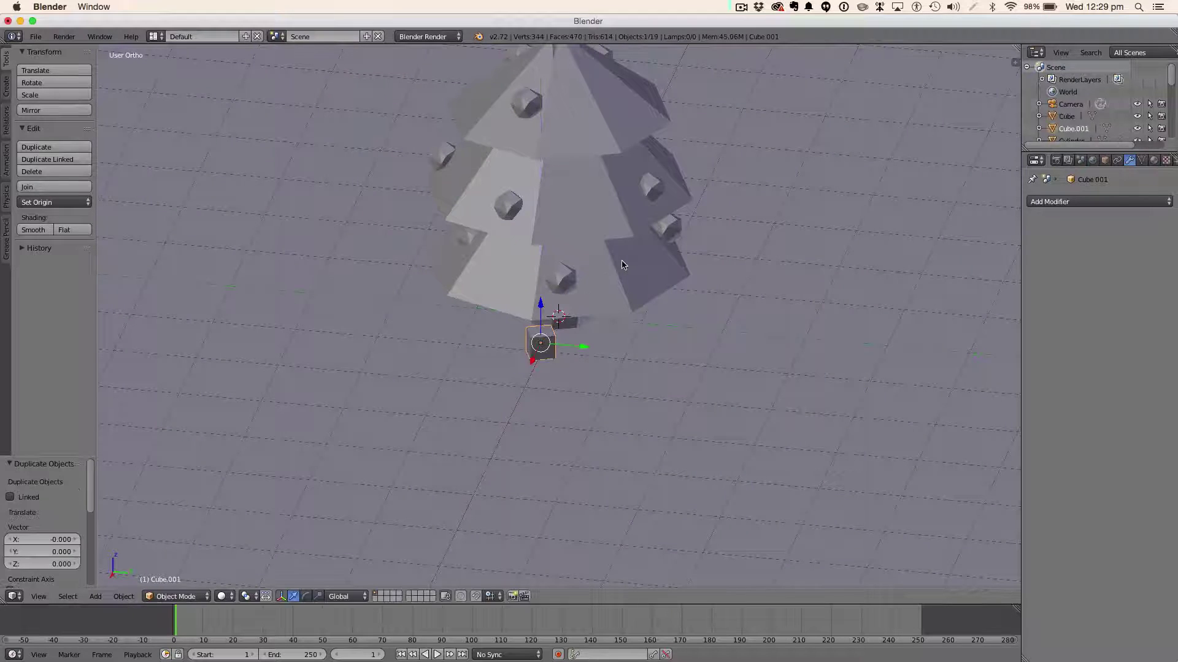
{"action": "left_click_drag", "start_coordinate": [578, 354], "coordinate": [692, 353]}
{"action": "key", "text": "s"}
{"action": "left_click", "coordinate": [709, 355]}
{"action": "key", "text": "s"}
{"action": "key", "text": "x"}
{"action": "left_click", "coordinate": [711, 402]}
Step: Duplicate the second gift box, move the copy along X to the tree's other side and rotate it around Z
{"action": "middle_click_drag", "start_coordinate": [722, 386], "coordinate": [660, 402]}
{"action": "key", "text": "shift+d"}
{"action": "key", "text": "Escape"}
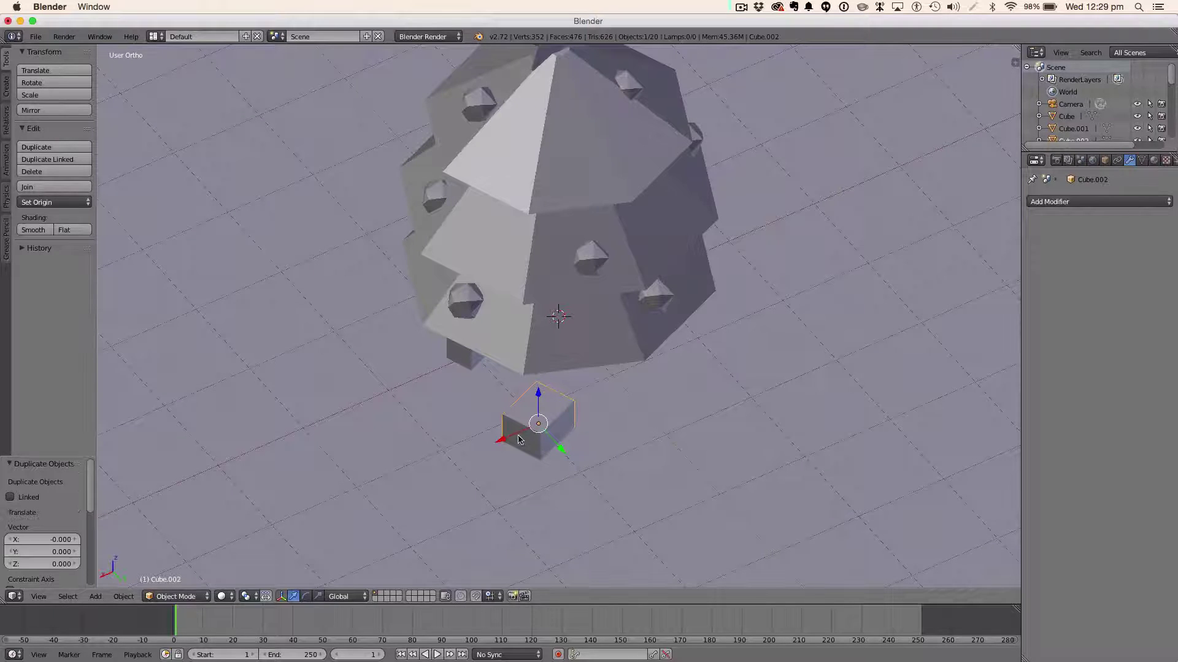
{"action": "left_click_drag", "start_coordinate": [501, 442], "coordinate": [652, 402]}
{"action": "key", "text": "s"}
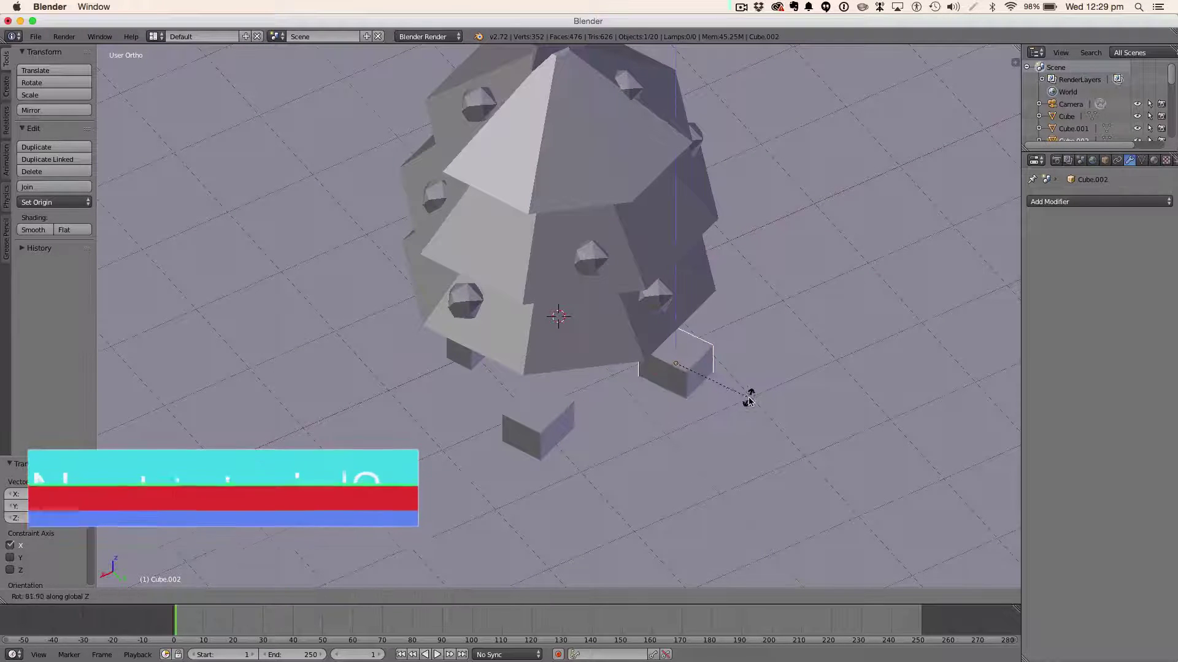
{"action": "left_click", "coordinate": [769, 363]}
Step: Duplicate the rotated gift box, raise the copy about 0.434 along Z and scale it to about 0.664
{"action": "key", "text": "shift+d"}
{"action": "key", "text": "Escape"}
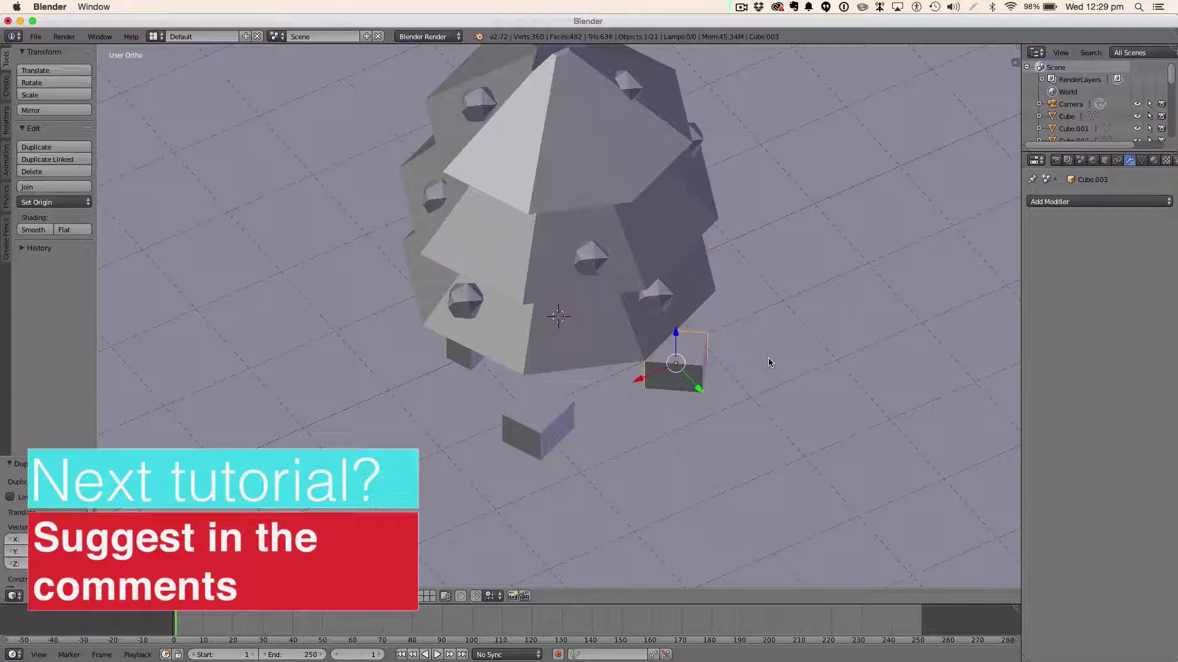
{"action": "left_click_drag", "start_coordinate": [675, 333], "coordinate": [675, 302]}
{"action": "key", "text": "s"}
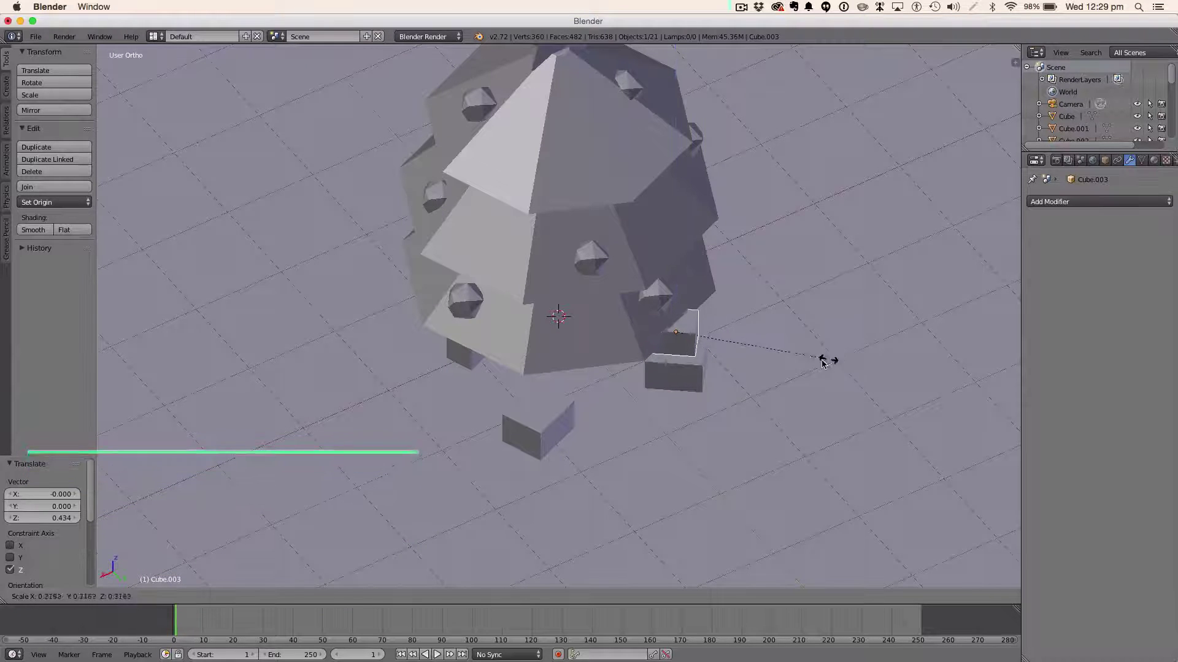
{"action": "left_click", "coordinate": [747, 334]}
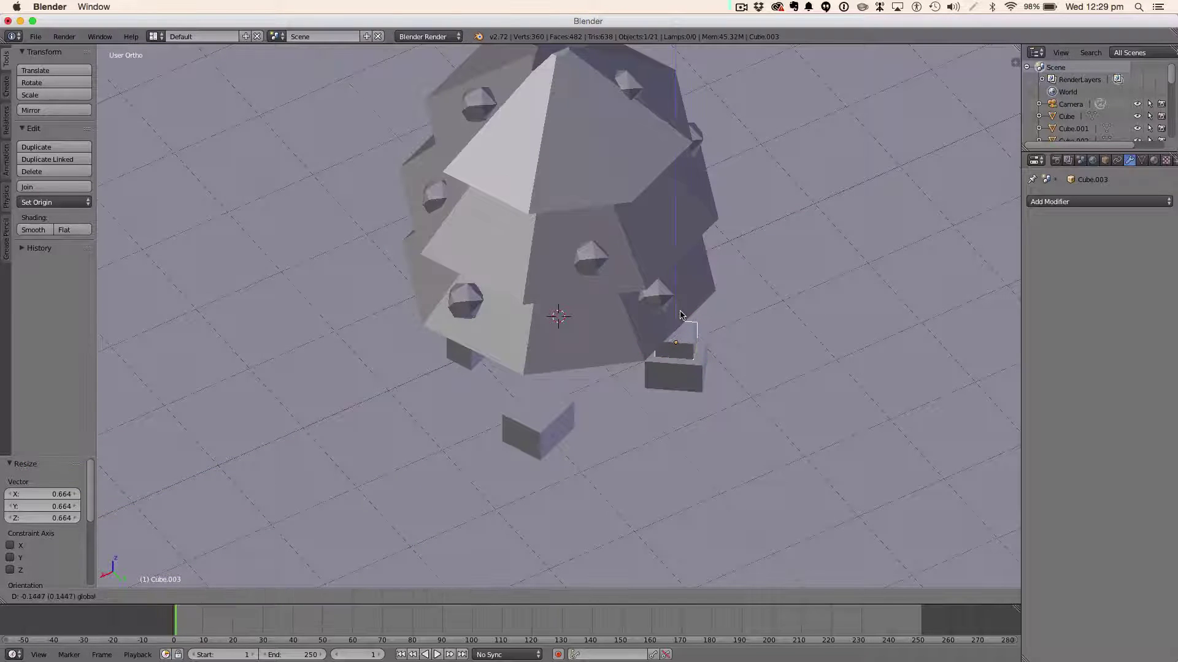
Step: Seat the raised box on the one below, rotated about 24.24° around Z and scaled down slightly, and deselect everything
{"action": "key", "text": "r"}
{"action": "key", "text": "z"}
{"action": "left_click", "coordinate": [744, 295]}
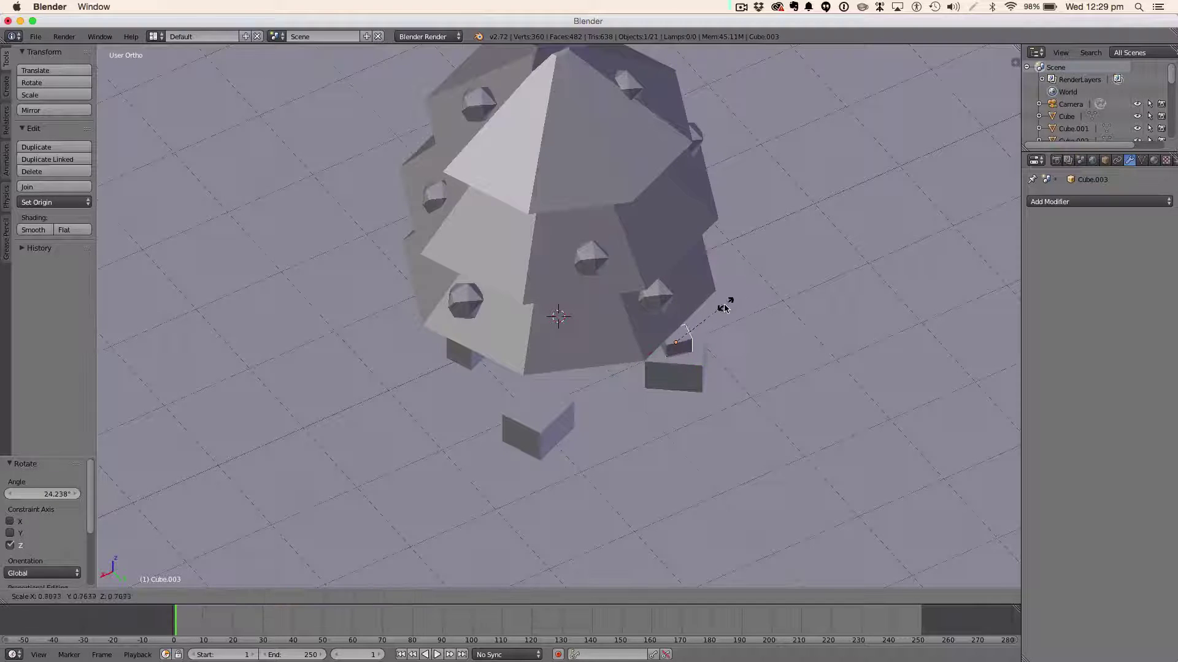
{"action": "key", "text": "a"}
{"action": "middle_click_drag", "start_coordinate": [718, 307], "coordinate": [826, 260]}
{"action": "scroll", "coordinate": [825, 260], "scroll_direction": "down", "scroll_amount": 10}
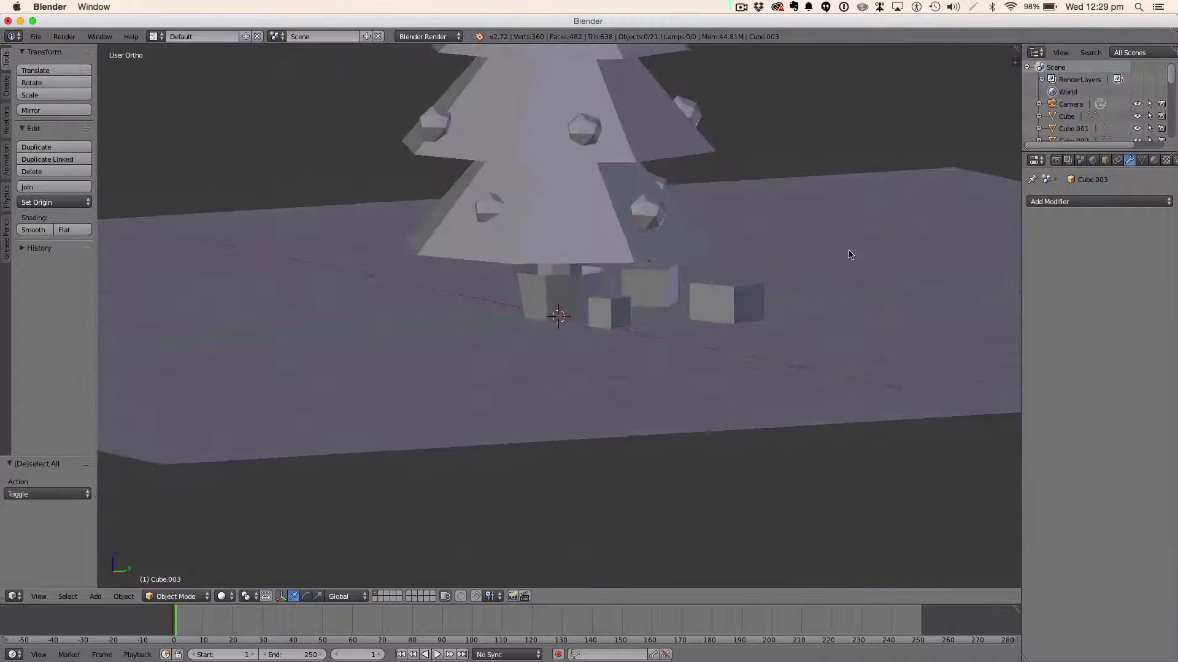
{"action": "middle_click_drag", "start_coordinate": [682, 251], "coordinate": [699, 122]}
{"action": "left_click", "coordinate": [741, 7]}
{"action": "middle_click_drag", "start_coordinate": [767, 246], "coordinate": [891, 339]}
{"action": "scroll", "coordinate": [763, 289], "scroll_direction": "up", "scroll_amount": 8}
{"action": "scroll", "coordinate": [887, 376], "scroll_direction": "down", "scroll_amount": 5}
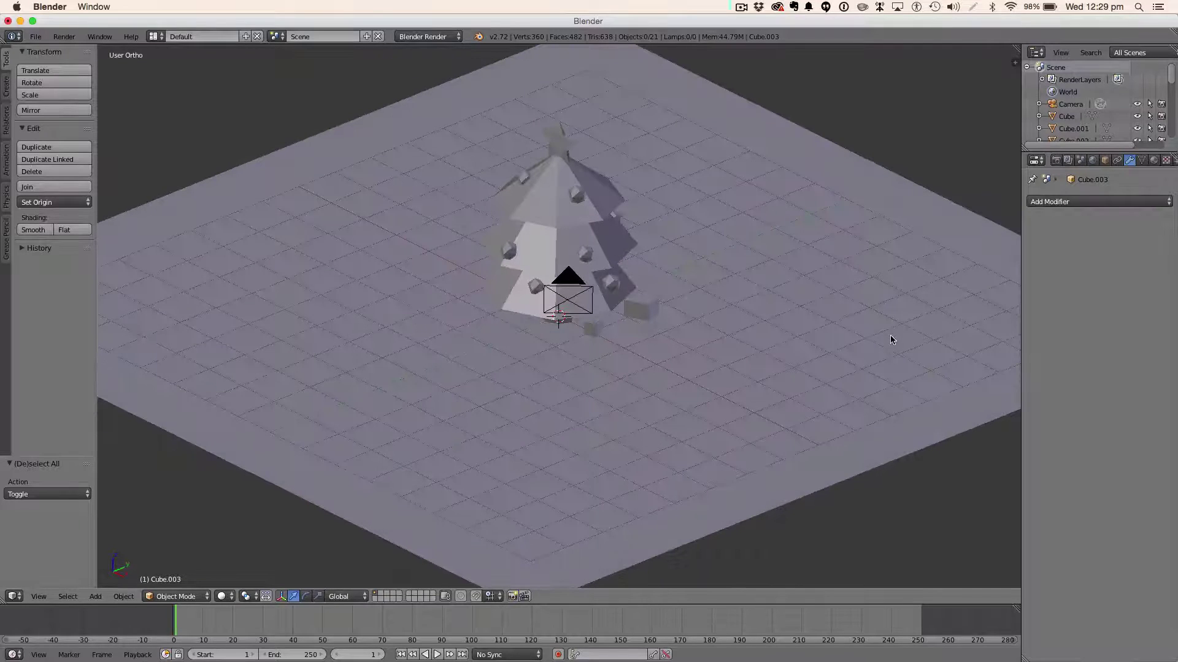